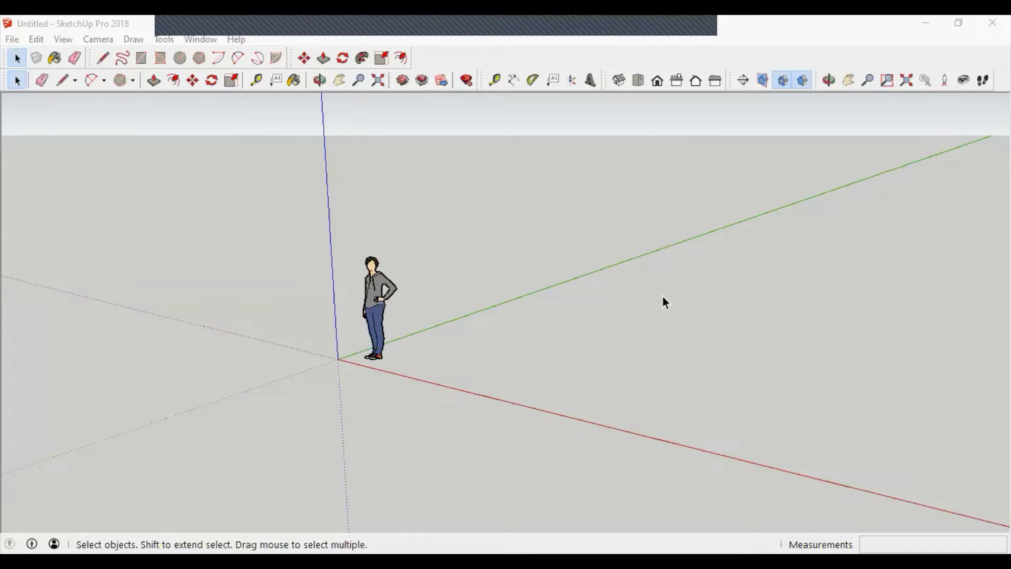
Open the Model Info settings and review the Animation, Classifications, Components, Credits, Dimensions, File and Geo-location pages.
{"action": "middle_click_drag", "start_coordinate": [662, 296], "coordinate": [529, 380]}
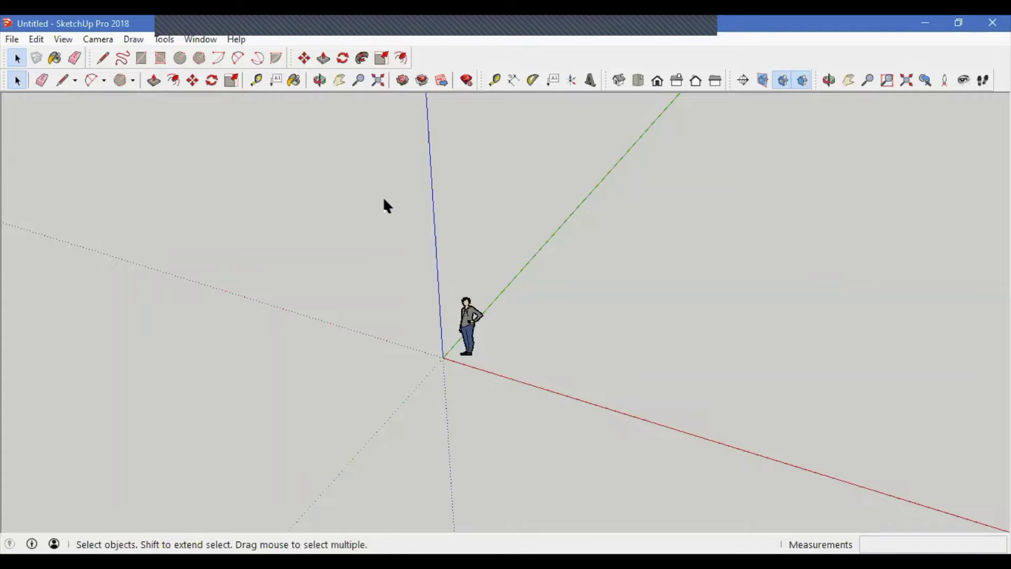
{"action": "left_click", "coordinate": [197, 43]}
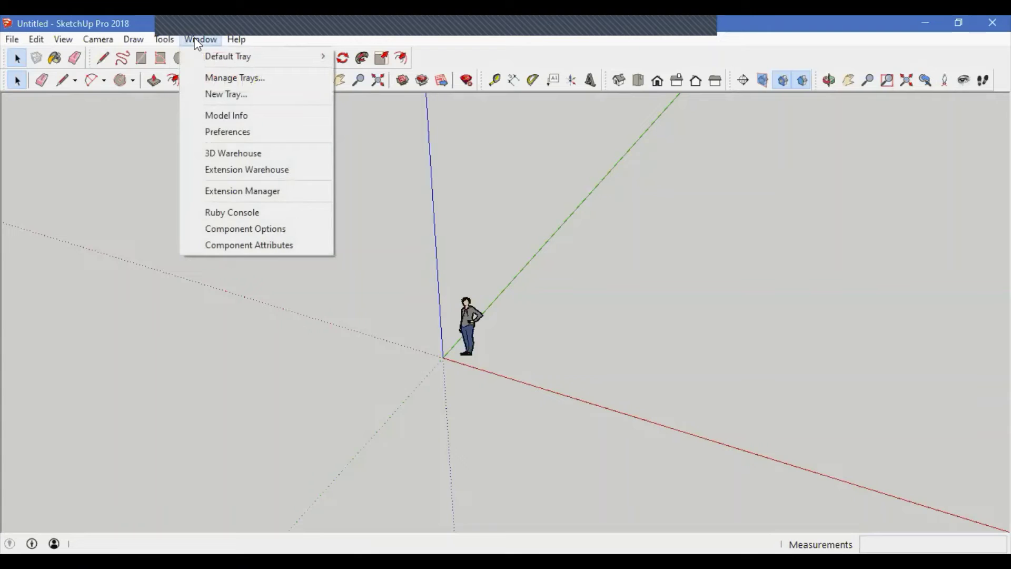
{"action": "left_click", "coordinate": [238, 116]}
{"action": "left_click_drag", "start_coordinate": [520, 179], "coordinate": [558, 179]}
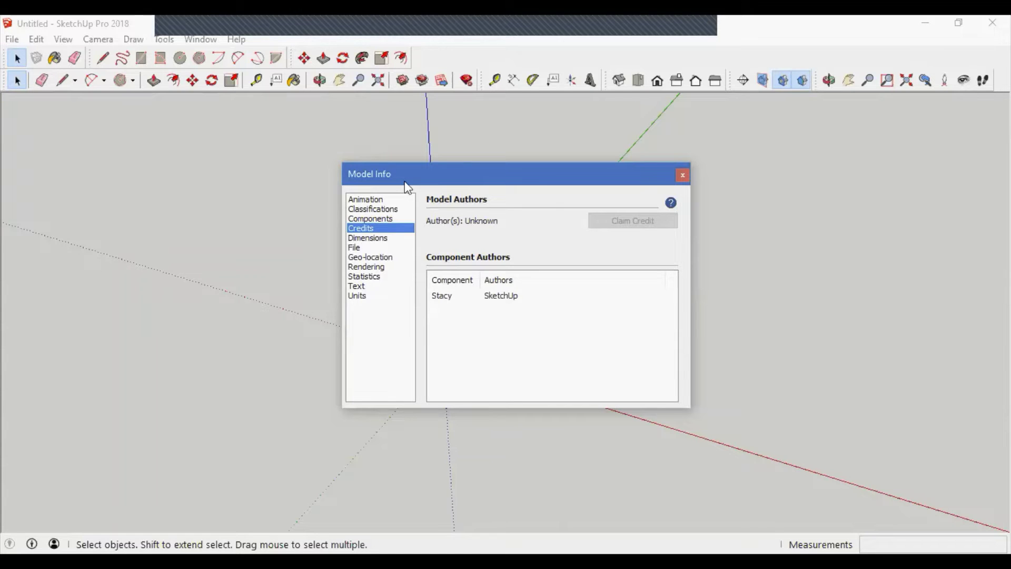
{"action": "left_click", "coordinate": [377, 199]}
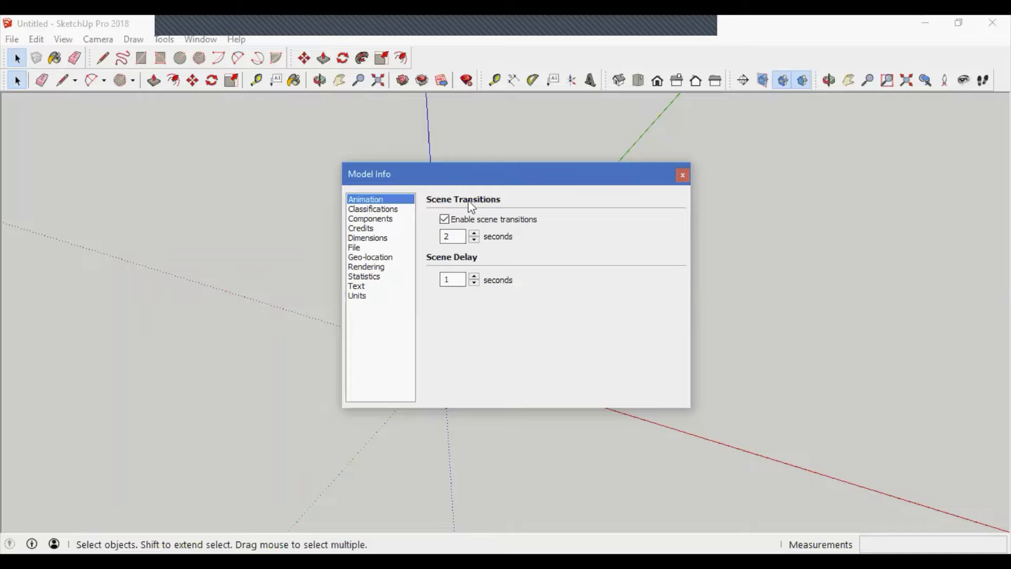
{"action": "left_click", "coordinate": [392, 211]}
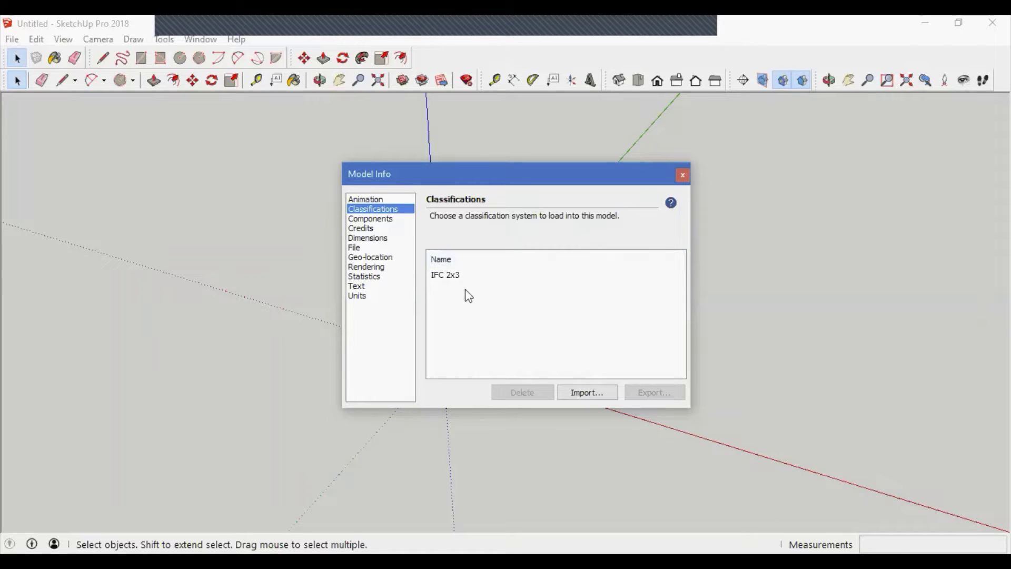
{"action": "left_click", "coordinate": [380, 219]}
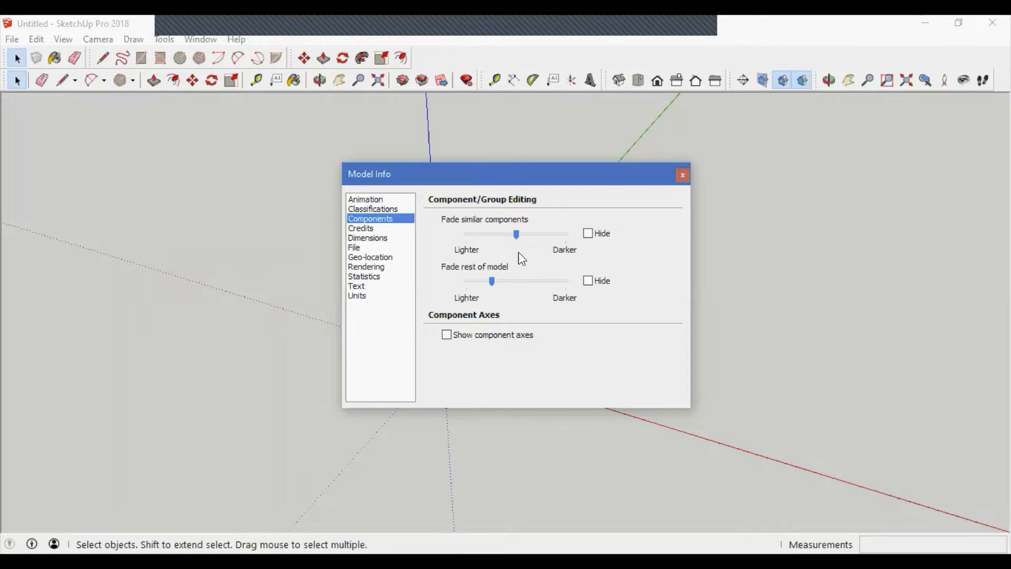
{"action": "left_click", "coordinate": [358, 229]}
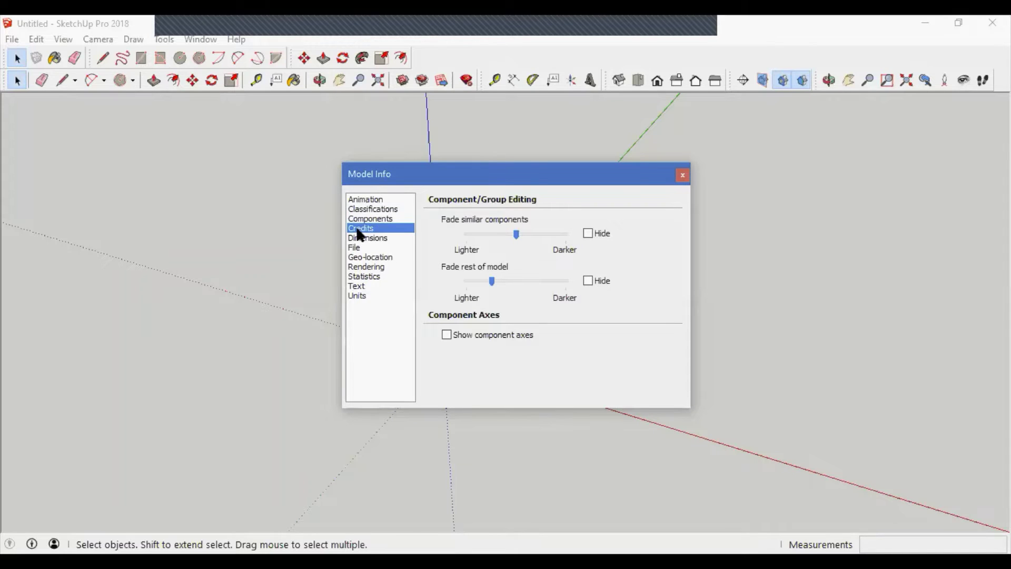
{"action": "left_click", "coordinate": [384, 240]}
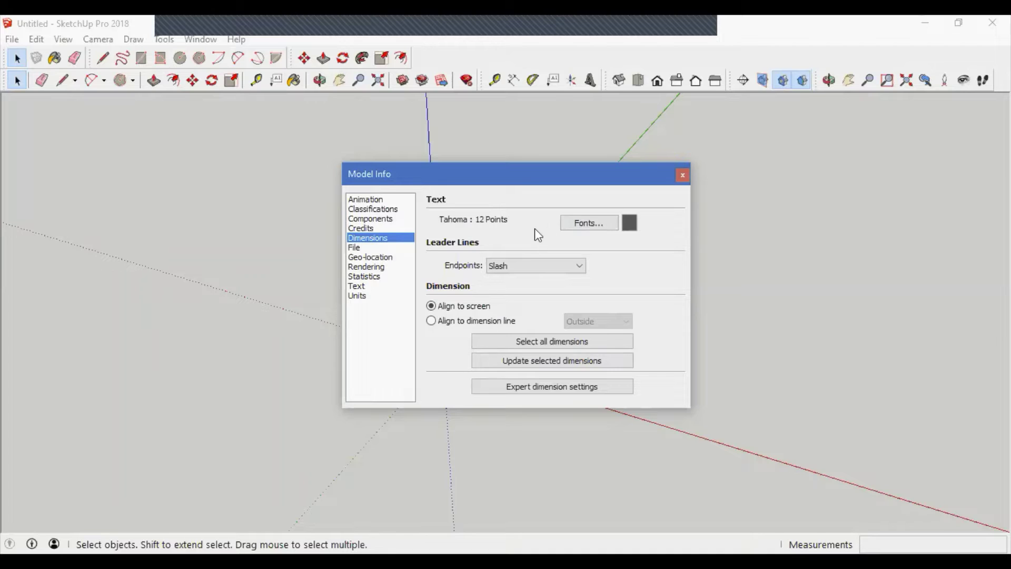
{"action": "left_click", "coordinate": [390, 248]}
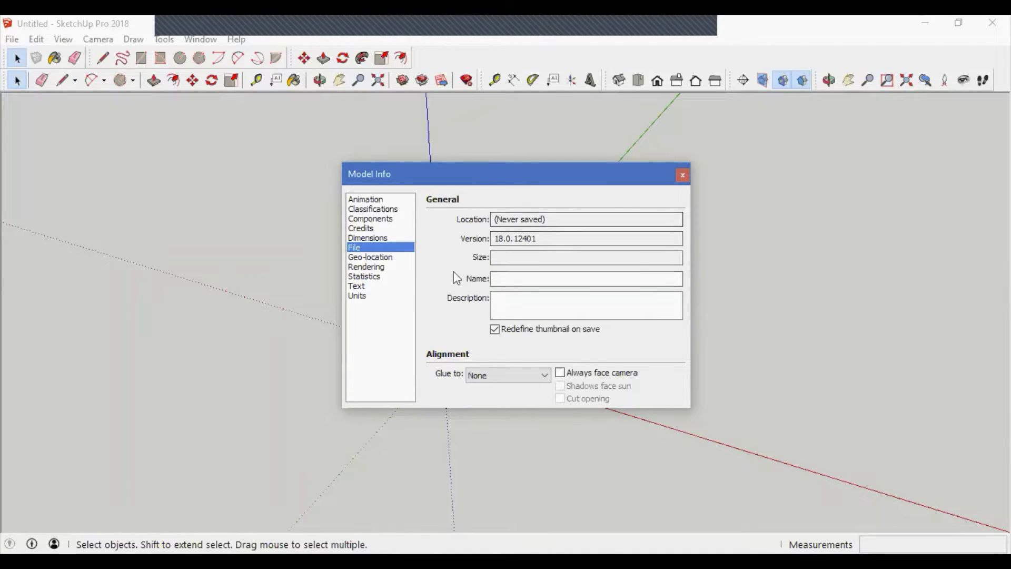
{"action": "left_click", "coordinate": [387, 258]}
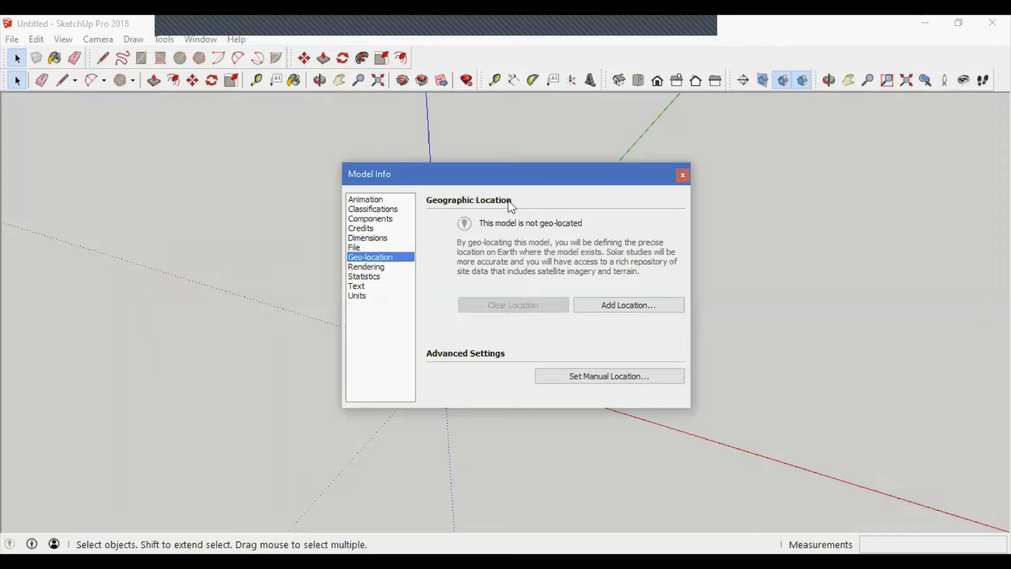
Try switching Use Anti-Aliased Textures off and on again in the model's Rendering settings.
{"action": "left_click", "coordinate": [373, 266]}
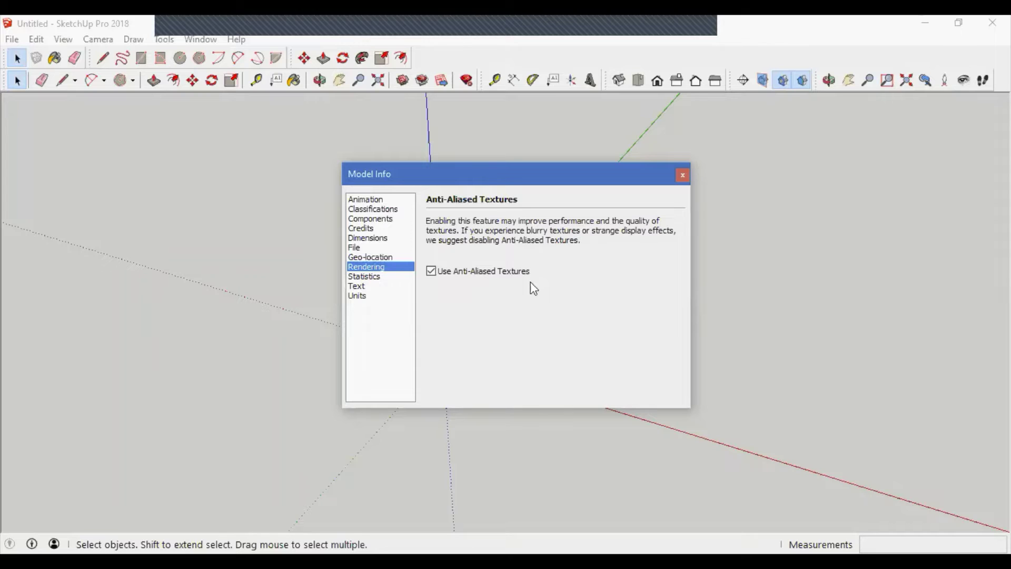
{"action": "left_click", "coordinate": [428, 272]}
{"action": "left_click", "coordinate": [433, 274]}
Examine the full Statistics list for the entire model, from edges and faces to materials and styles.
{"action": "left_click", "coordinate": [381, 277]}
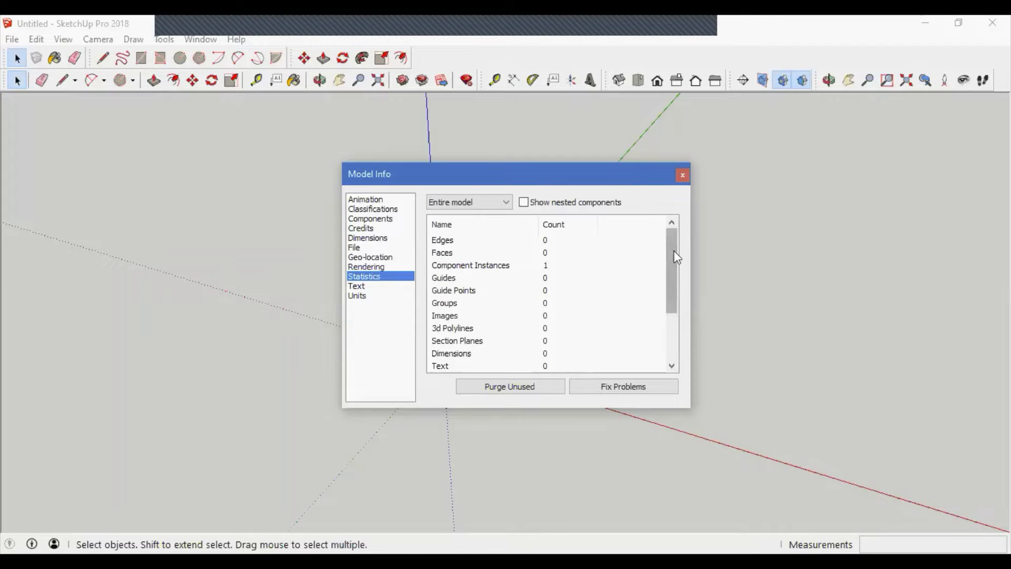
{"action": "left_click_drag", "start_coordinate": [673, 250], "coordinate": [677, 330]}
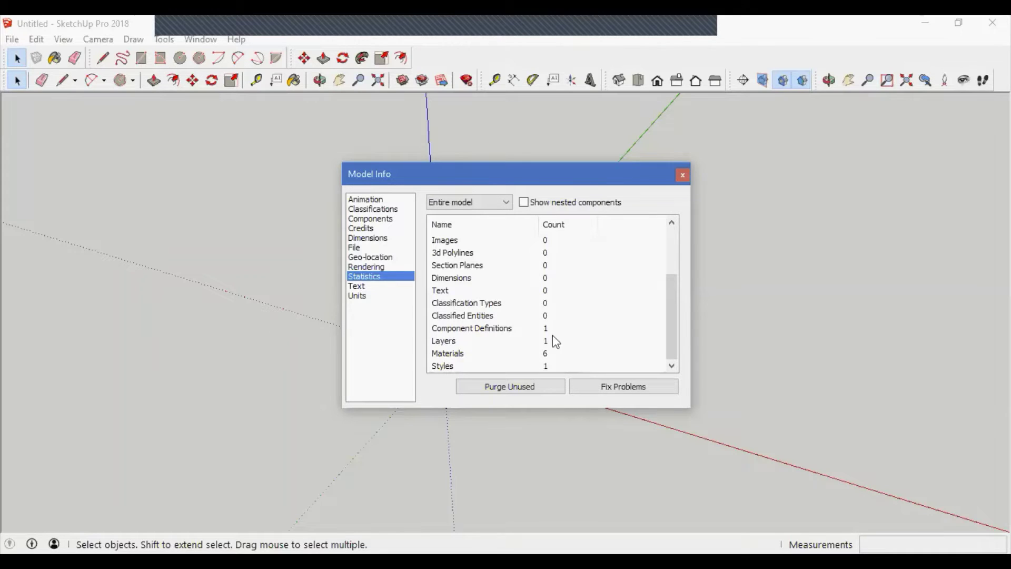
{"action": "left_click_drag", "start_coordinate": [671, 329], "coordinate": [669, 250]}
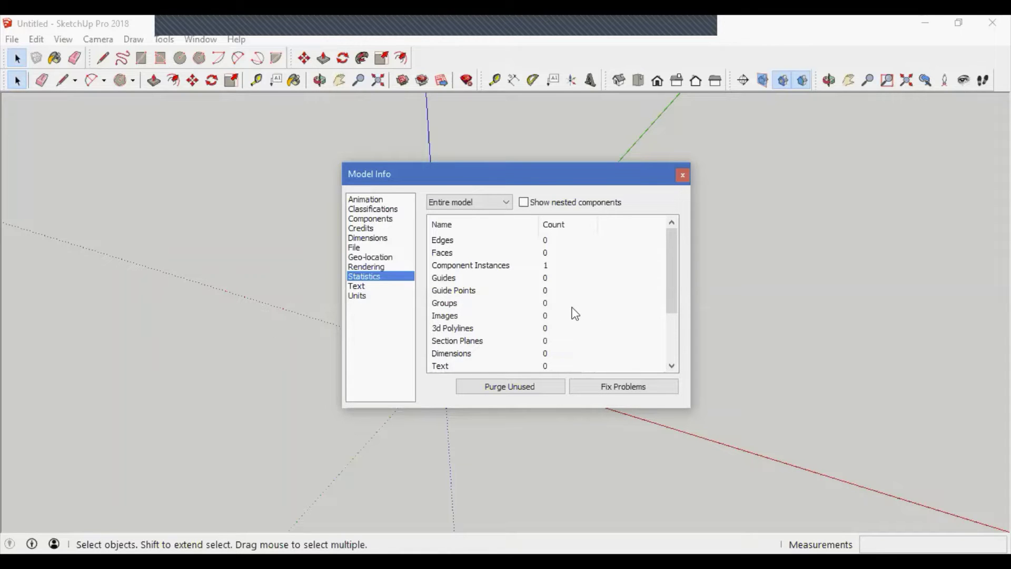
{"action": "left_click_drag", "start_coordinate": [671, 279], "coordinate": [665, 350]}
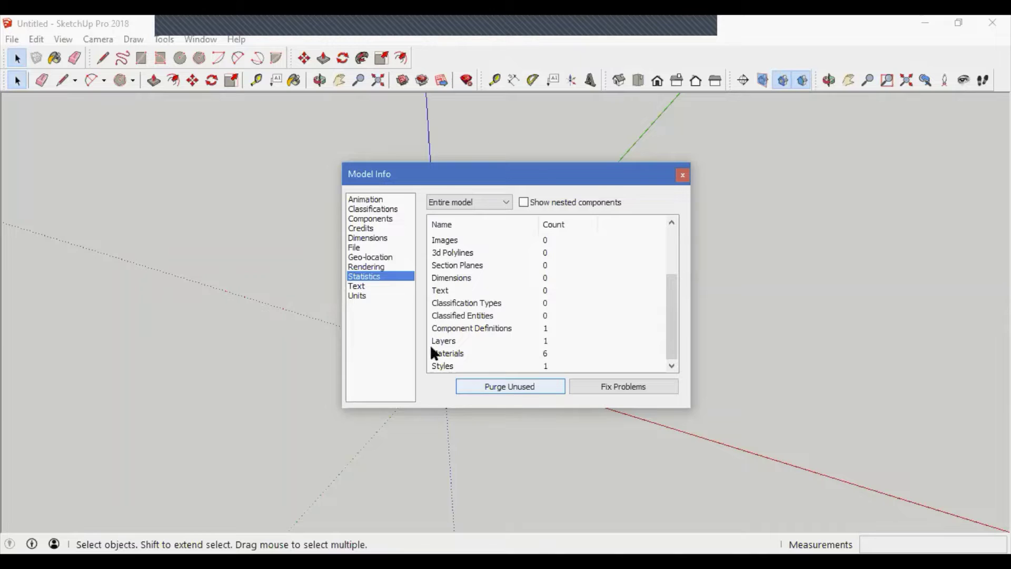
Review the model's Text and Units settings, including the available length unit formats.
{"action": "left_click", "coordinate": [358, 286]}
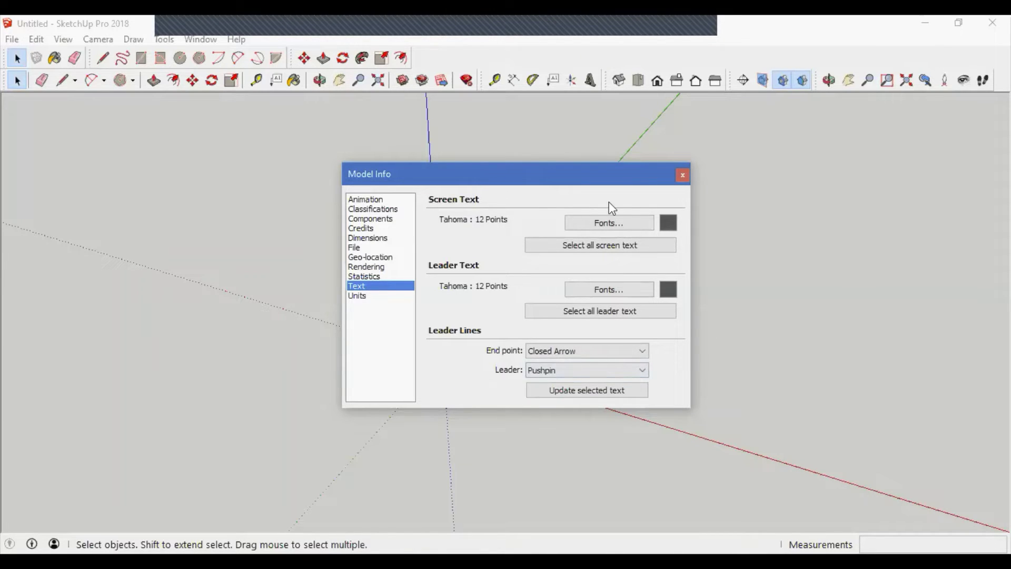
{"action": "left_click", "coordinate": [385, 296]}
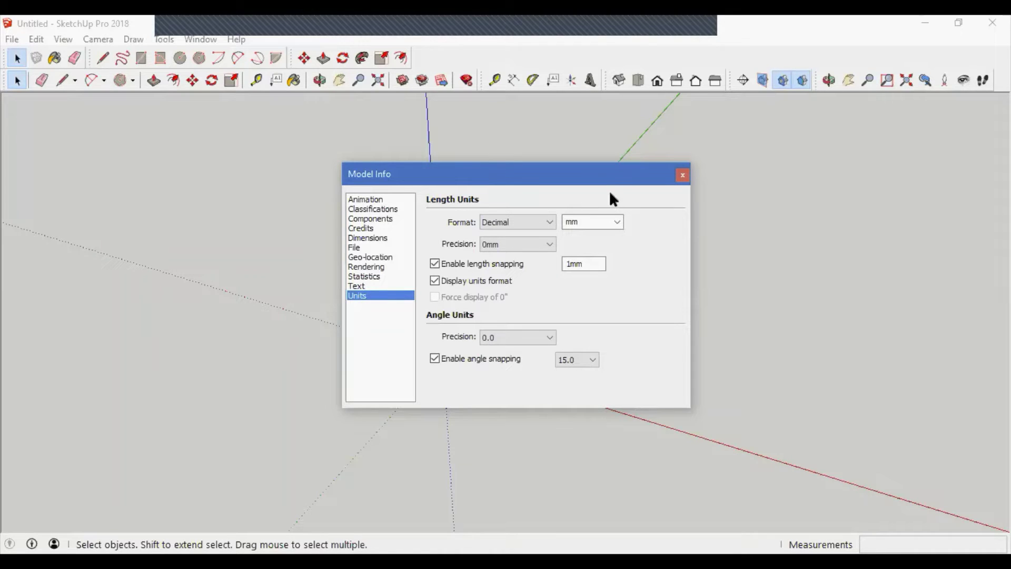
{"action": "left_click_drag", "start_coordinate": [596, 174], "coordinate": [572, 171]}
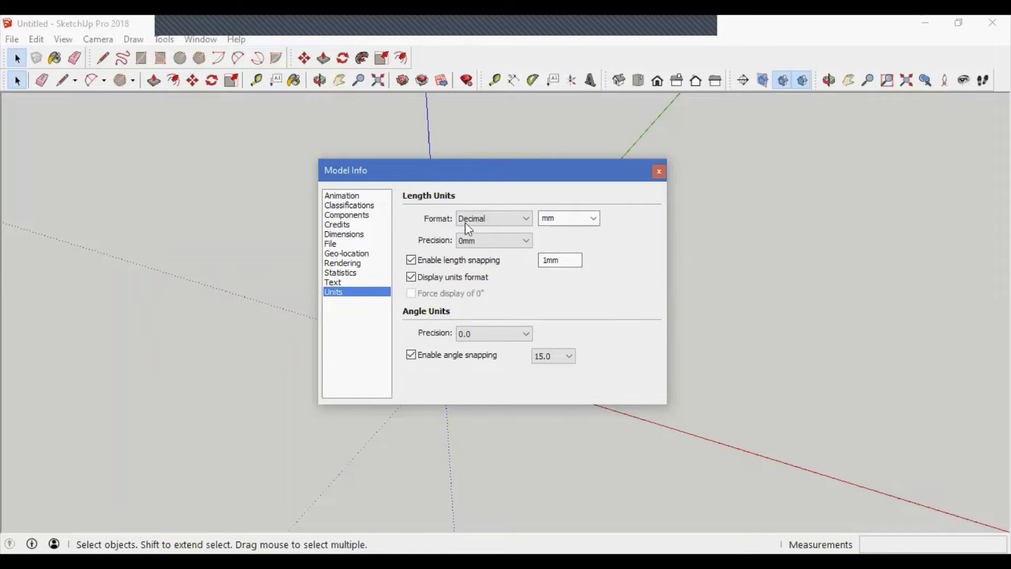
{"action": "left_click", "coordinate": [523, 222]}
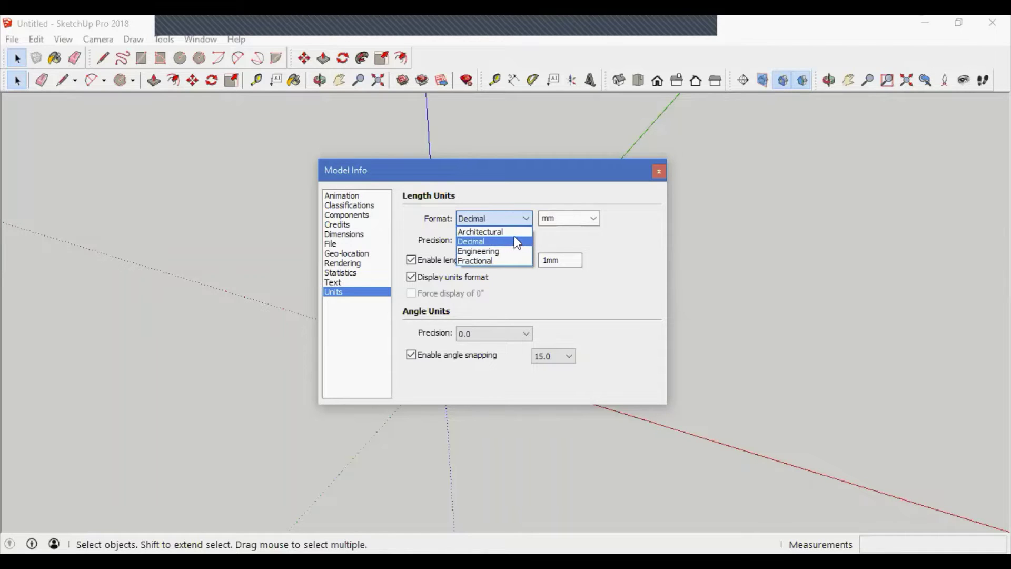
{"action": "left_click", "coordinate": [626, 248]}
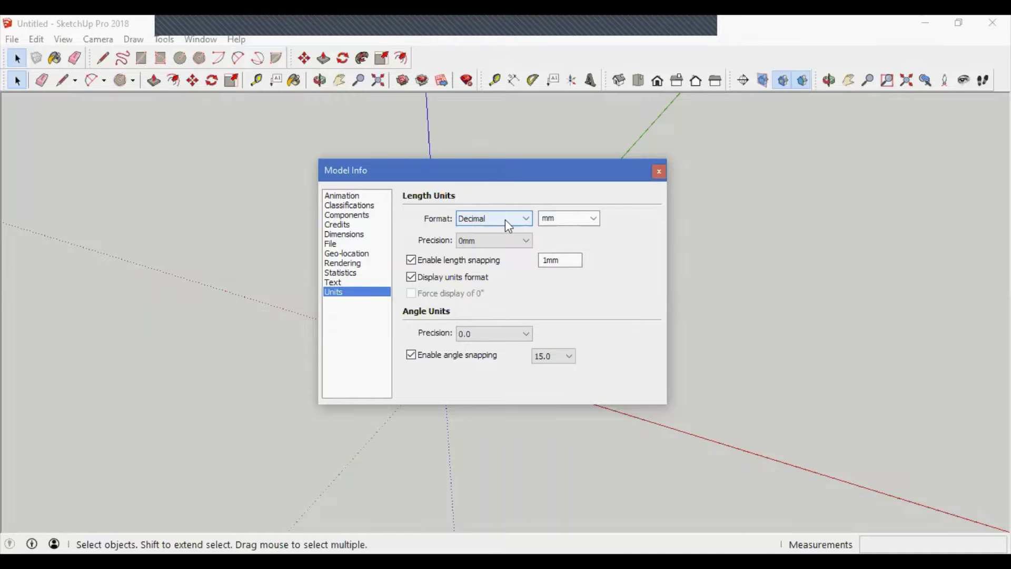
Try inches and centimetres as the decimal length unit, returning to millimetres.
{"action": "left_click", "coordinate": [593, 219]}
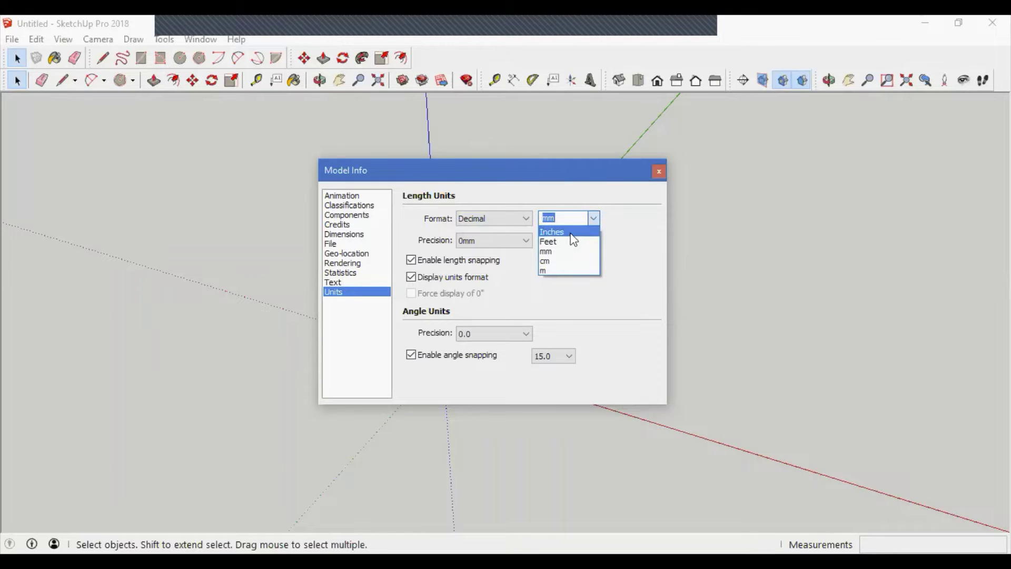
{"action": "left_click", "coordinate": [571, 233]}
{"action": "left_click", "coordinate": [593, 218]}
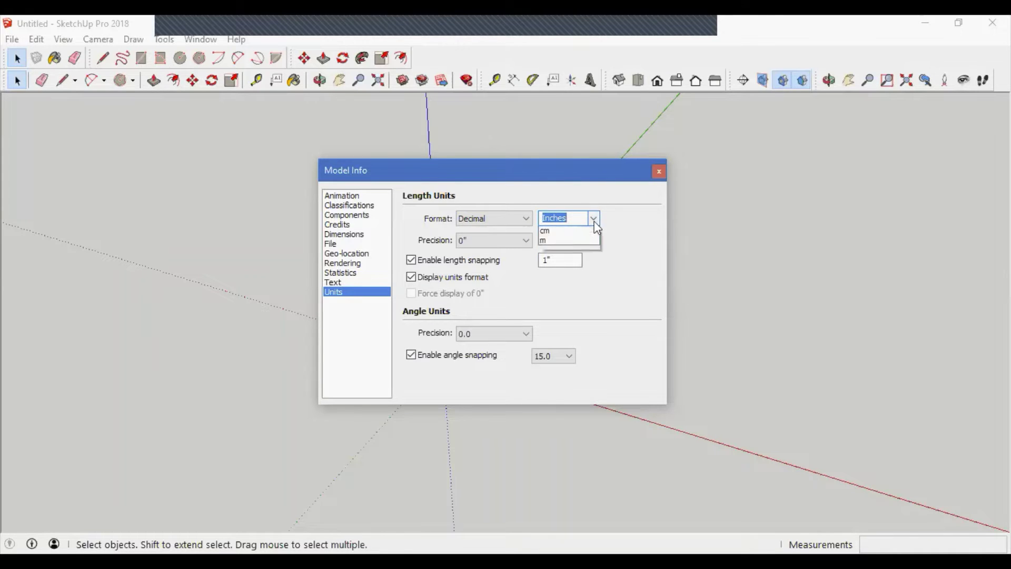
{"action": "left_click", "coordinate": [582, 252]}
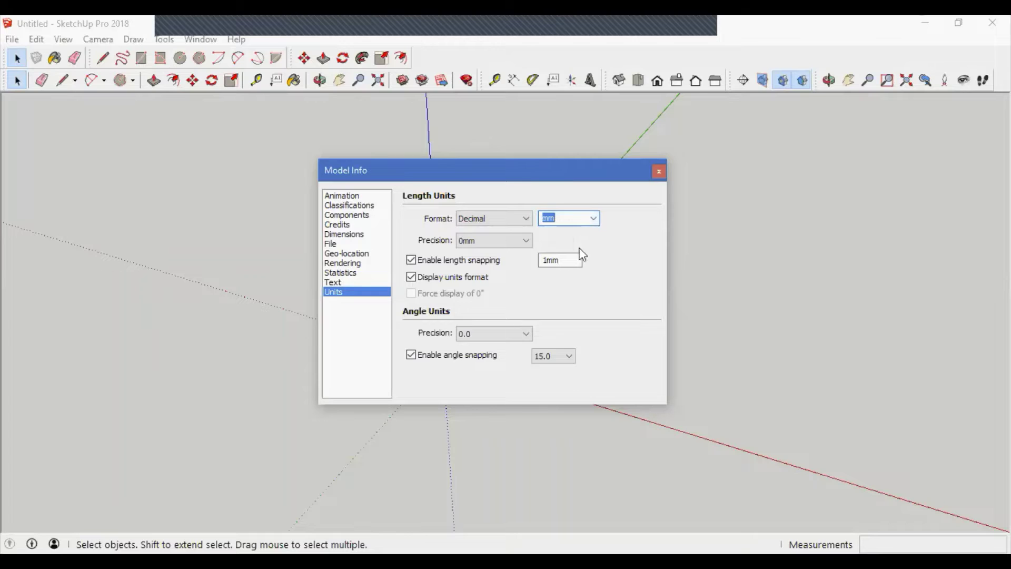
{"action": "left_click", "coordinate": [593, 218]}
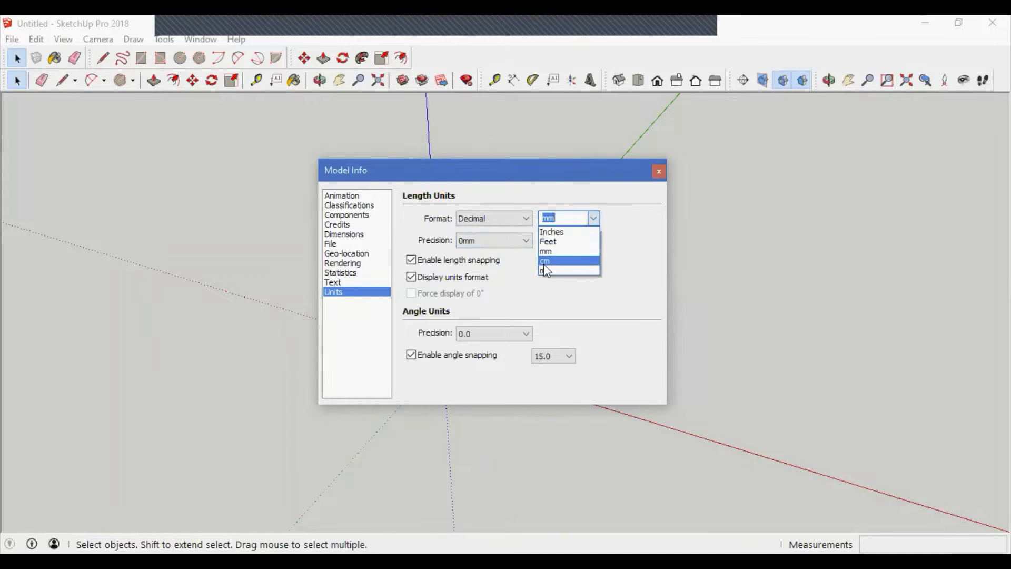
{"action": "left_click", "coordinate": [544, 263]}
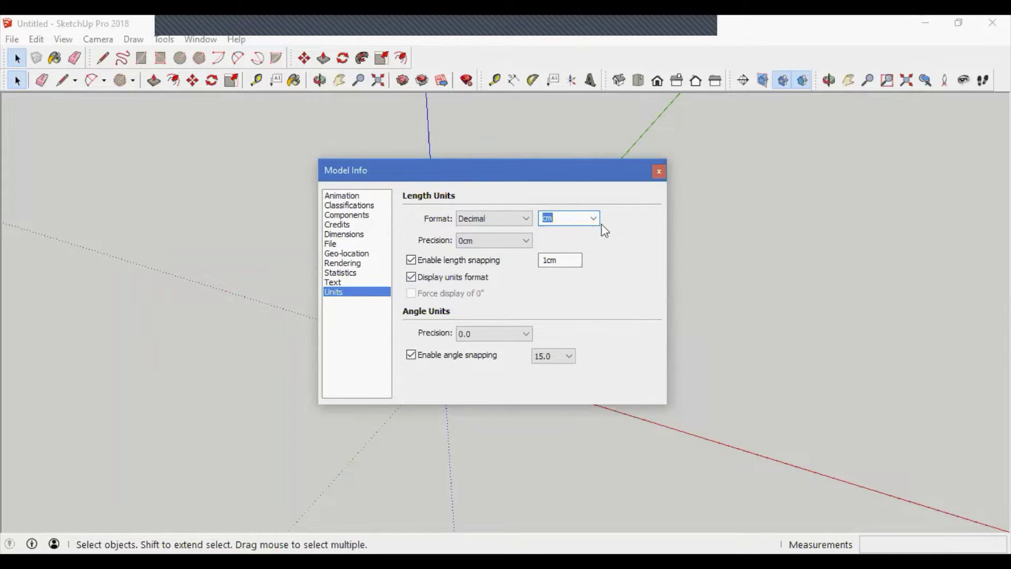
{"action": "left_click", "coordinate": [594, 218]}
{"action": "left_click", "coordinate": [559, 251]}
Try the Architectural length format and inspect its precision options, returning to the Decimal format.
{"action": "left_click", "coordinate": [507, 219]}
{"action": "left_click", "coordinate": [503, 237]}
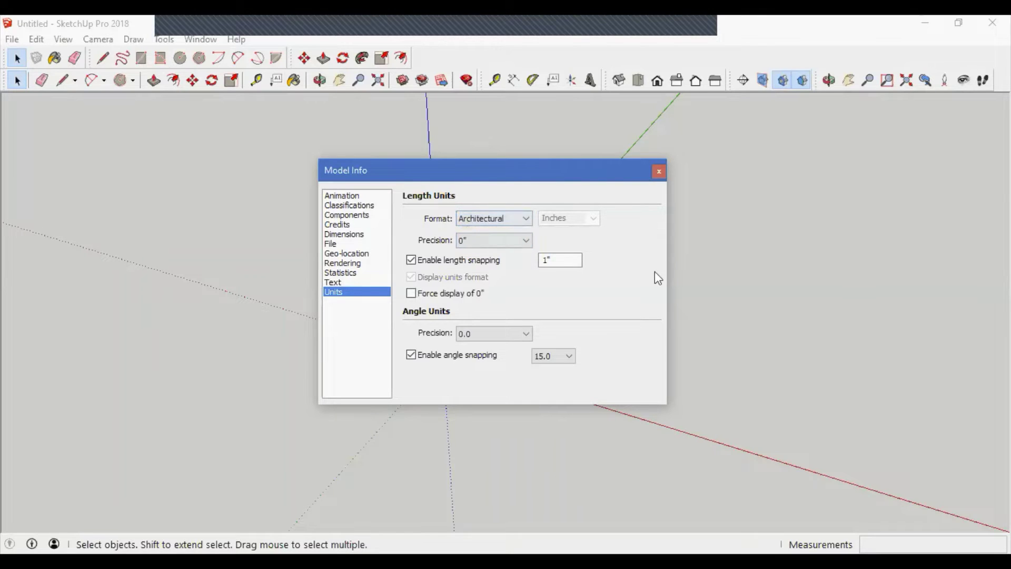
{"action": "left_click", "coordinate": [545, 257]}
{"action": "left_click", "coordinate": [525, 240]}
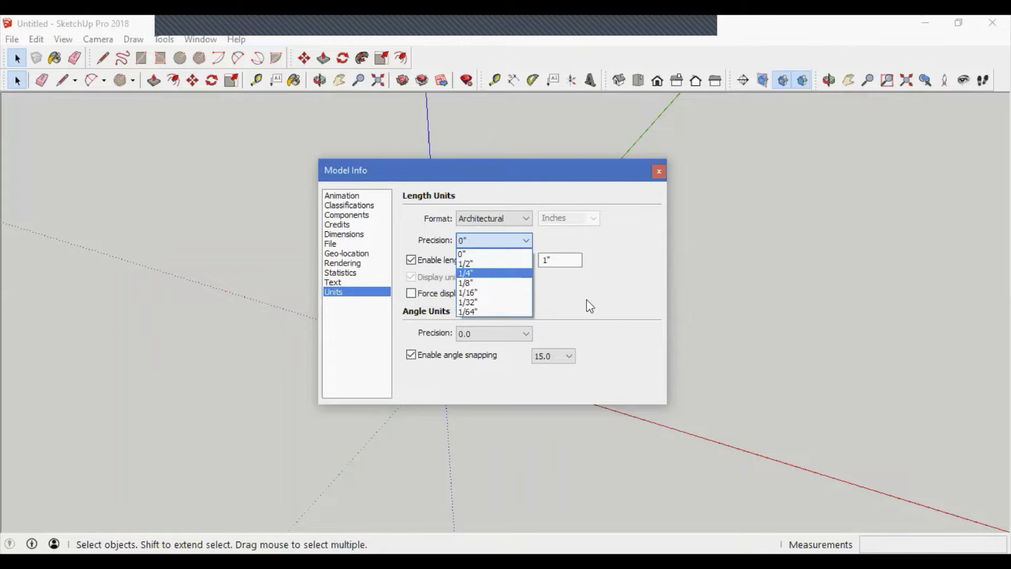
{"action": "left_click", "coordinate": [537, 275]}
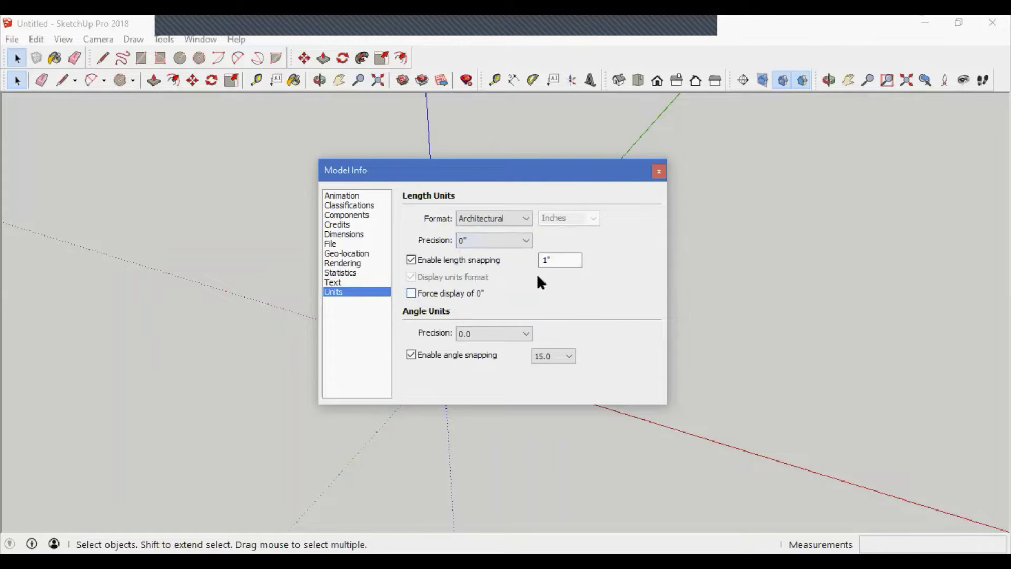
{"action": "left_click", "coordinate": [506, 240]}
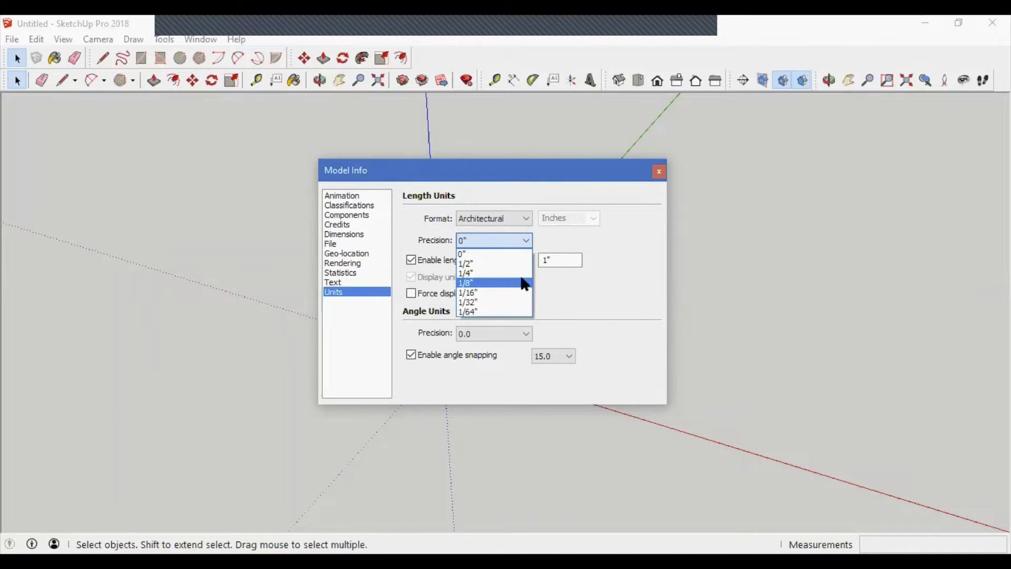
{"action": "left_click", "coordinate": [588, 298]}
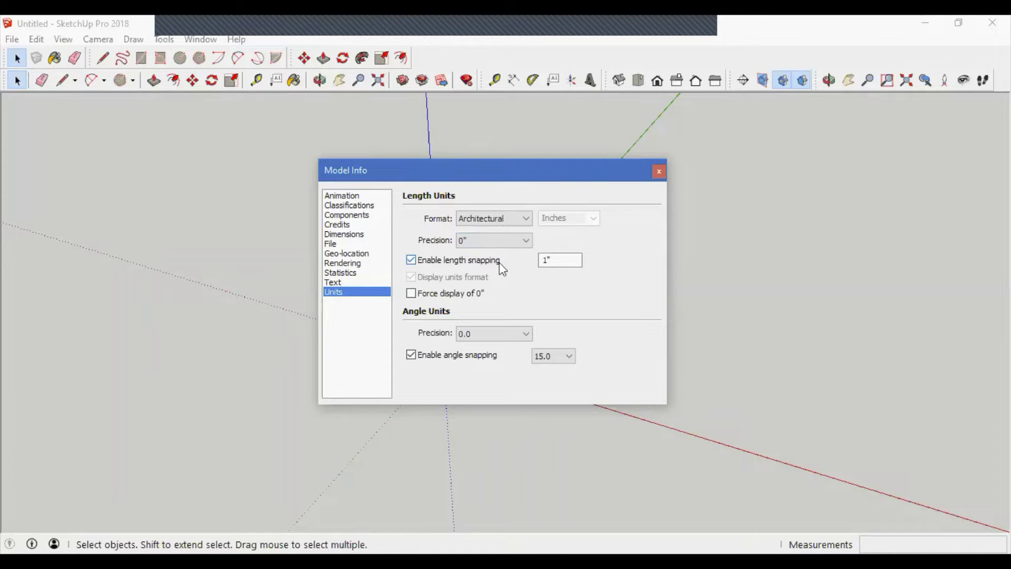
{"action": "left_click_drag", "start_coordinate": [551, 260], "coordinate": [517, 260]}
{"action": "left_click", "coordinate": [520, 217]}
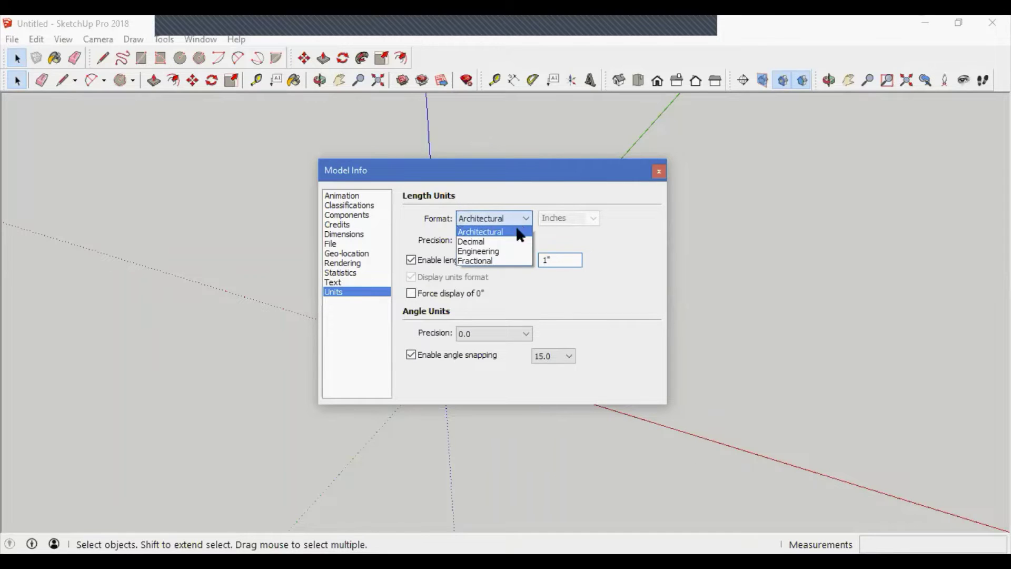
{"action": "left_click", "coordinate": [513, 238]}
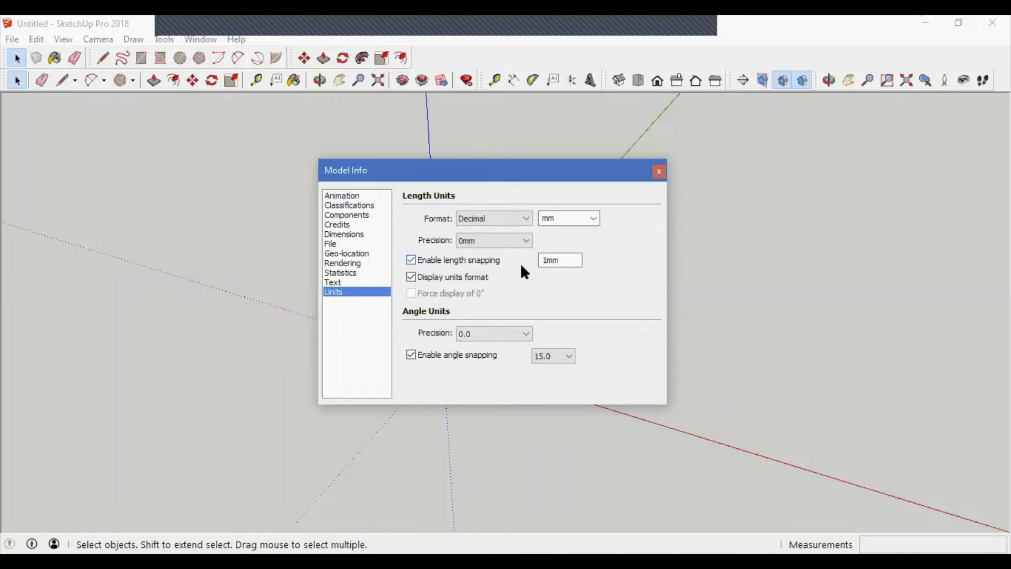
Inspect the length snapping value and try switching Display units format off and on again.
{"action": "left_click", "coordinate": [558, 261]}
{"action": "left_click", "coordinate": [411, 277]}
{"action": "left_click", "coordinate": [411, 277]}
{"action": "left_click", "coordinate": [562, 260]}
Keep the angle precision at 0.0, set angle snapping to 5.0, and close the model settings.
{"action": "left_click", "coordinate": [503, 336]}
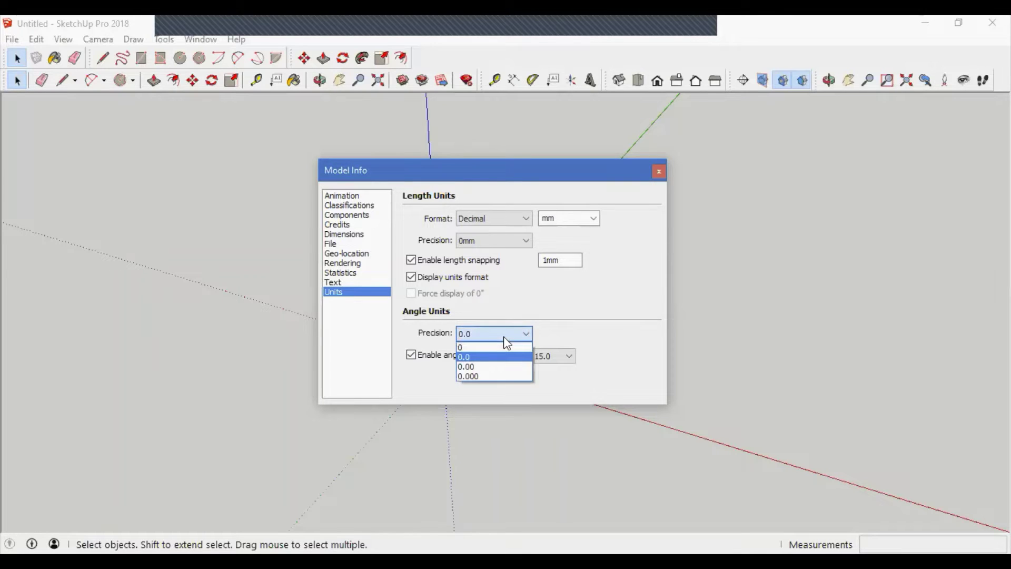
{"action": "left_click", "coordinate": [504, 357]}
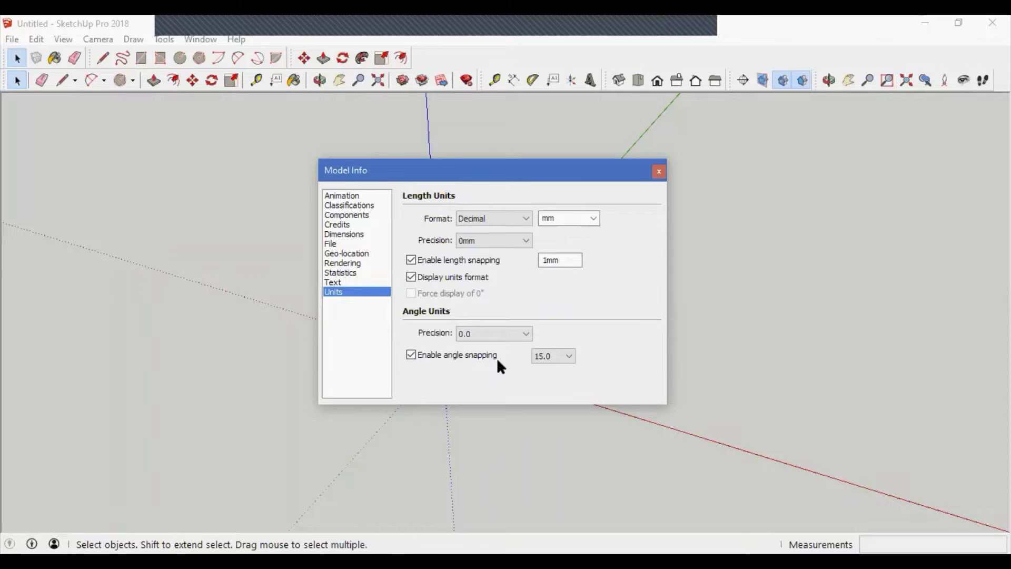
{"action": "left_click", "coordinate": [551, 356]}
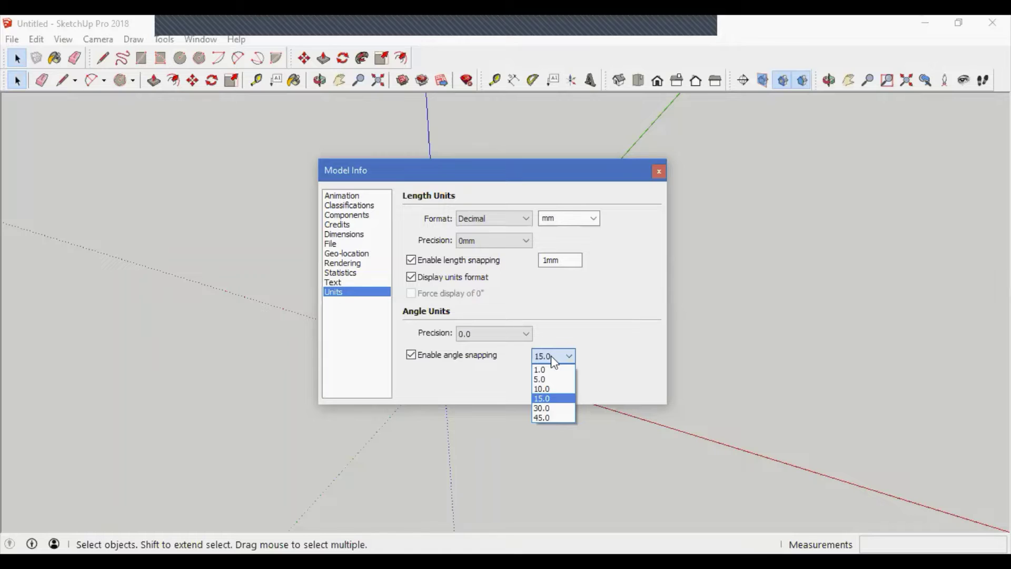
{"action": "left_click", "coordinate": [555, 379]}
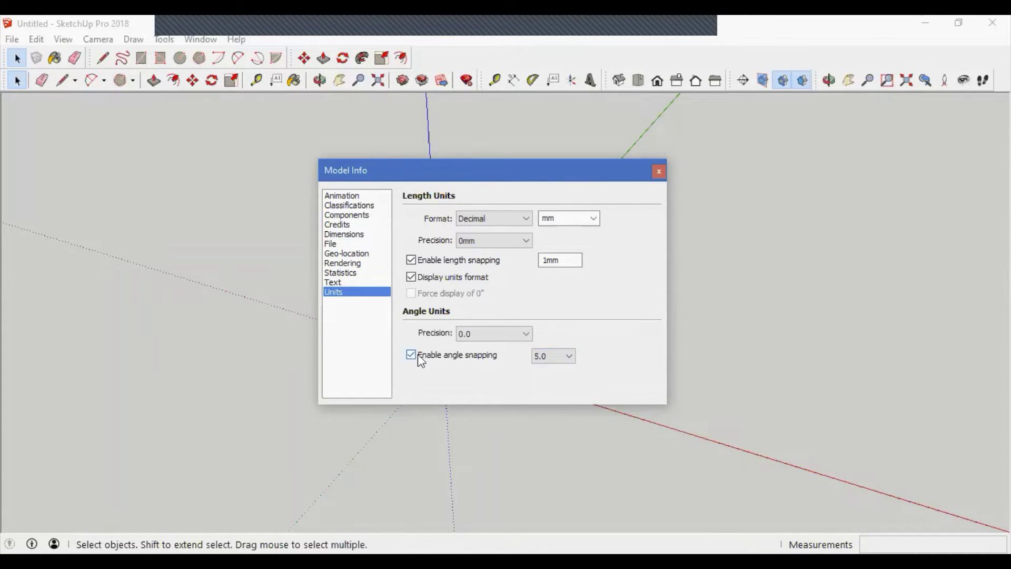
{"action": "left_click", "coordinate": [660, 174]}
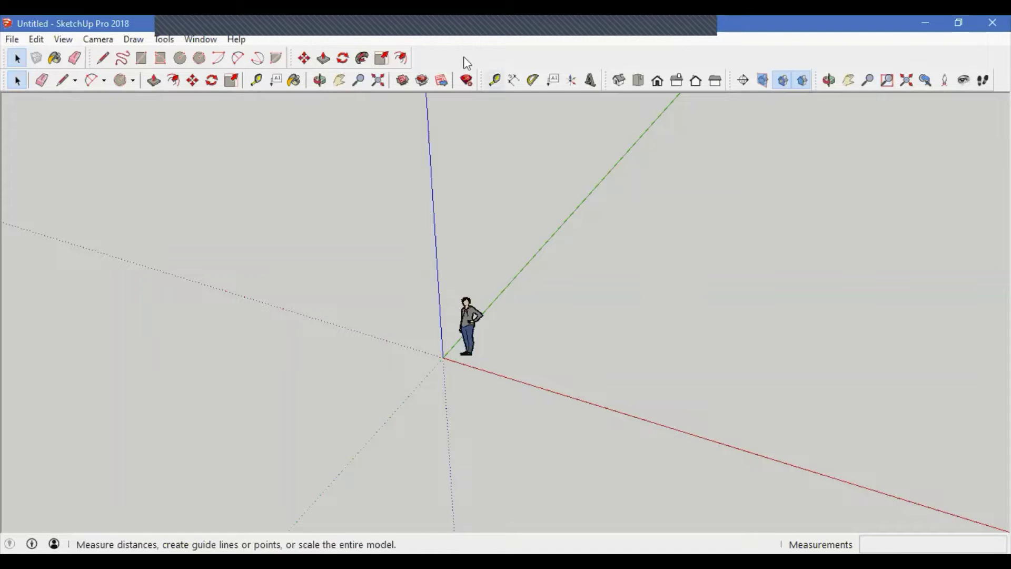
Review the available default drawing templates in the SketchUp preferences, leaving without applying a change.
{"action": "left_click", "coordinate": [196, 38]}
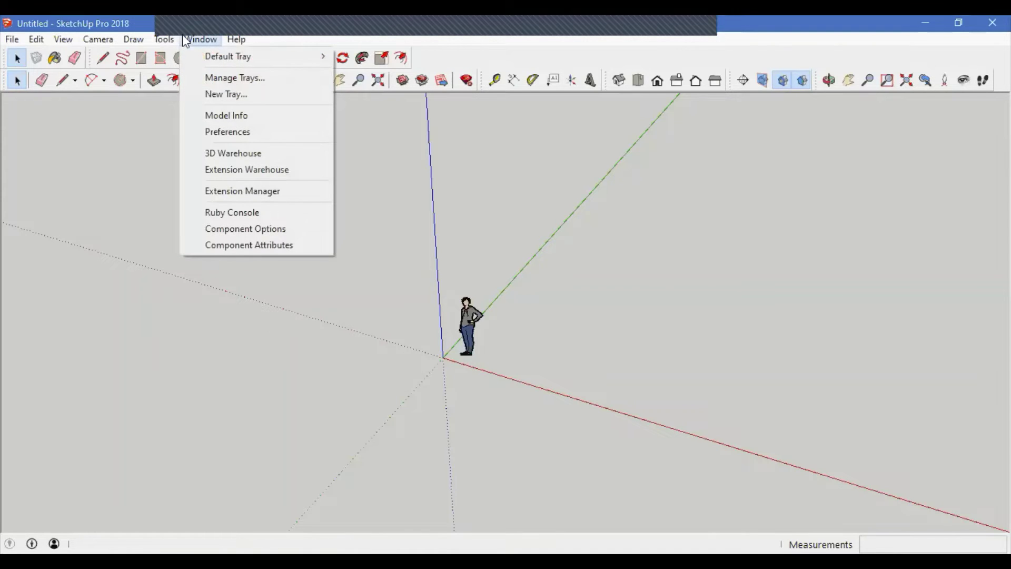
{"action": "left_click", "coordinate": [222, 131]}
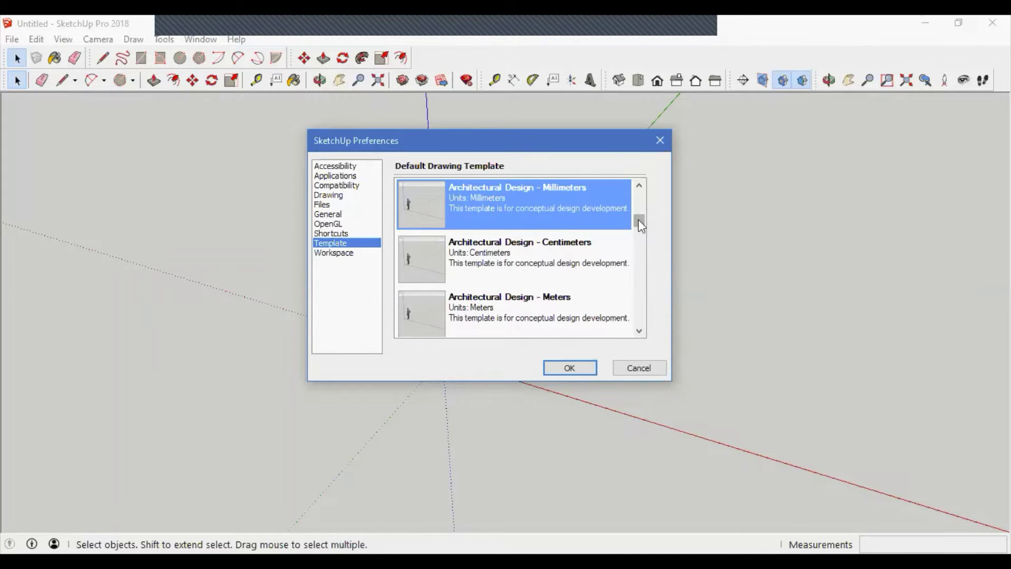
{"action": "left_click_drag", "start_coordinate": [638, 219], "coordinate": [643, 191]}
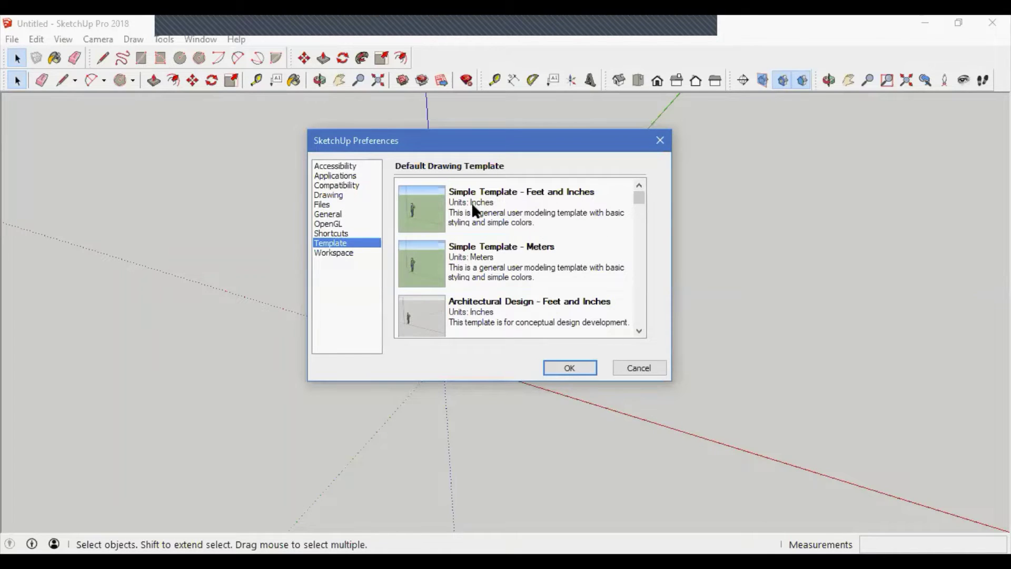
{"action": "mouse_move", "coordinate": [639, 198]}
{"action": "left_mouse_down"}
{"action": "mouse_move", "coordinate": [639, 326]}
{"action": "mouse_move", "coordinate": [635, 191]}
{"action": "left_mouse_up"}
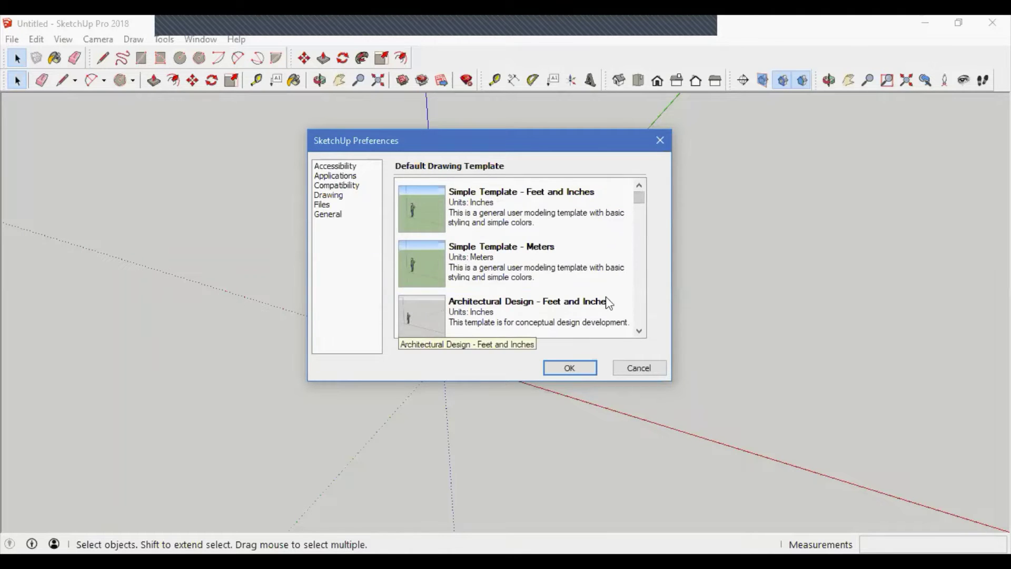
{"action": "left_click", "coordinate": [639, 368]}
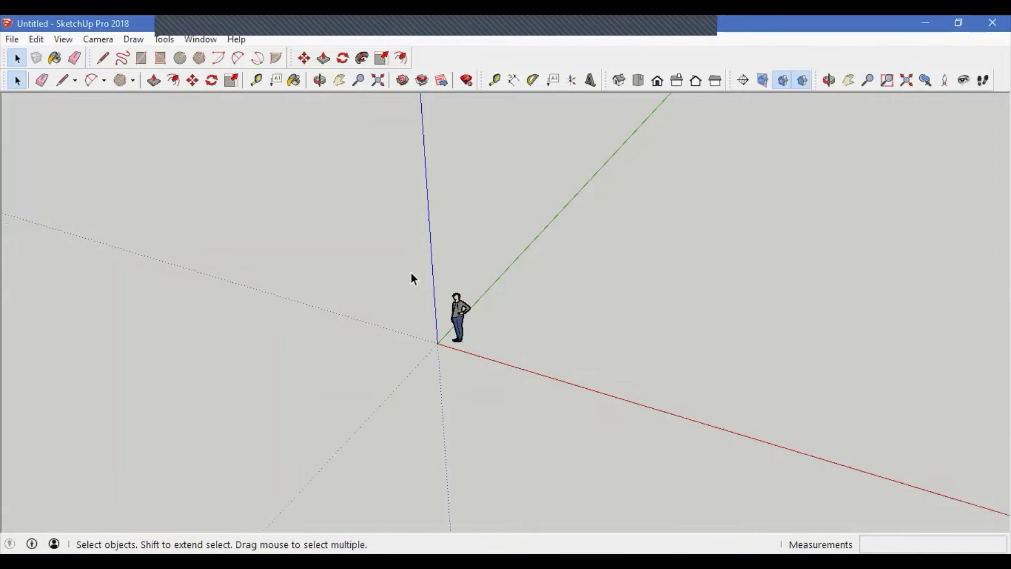
Delete the human figure standing near the origin.
{"action": "middle_click_drag", "start_coordinate": [411, 273], "coordinate": [227, 388]}
{"action": "left_click", "coordinate": [474, 285]}
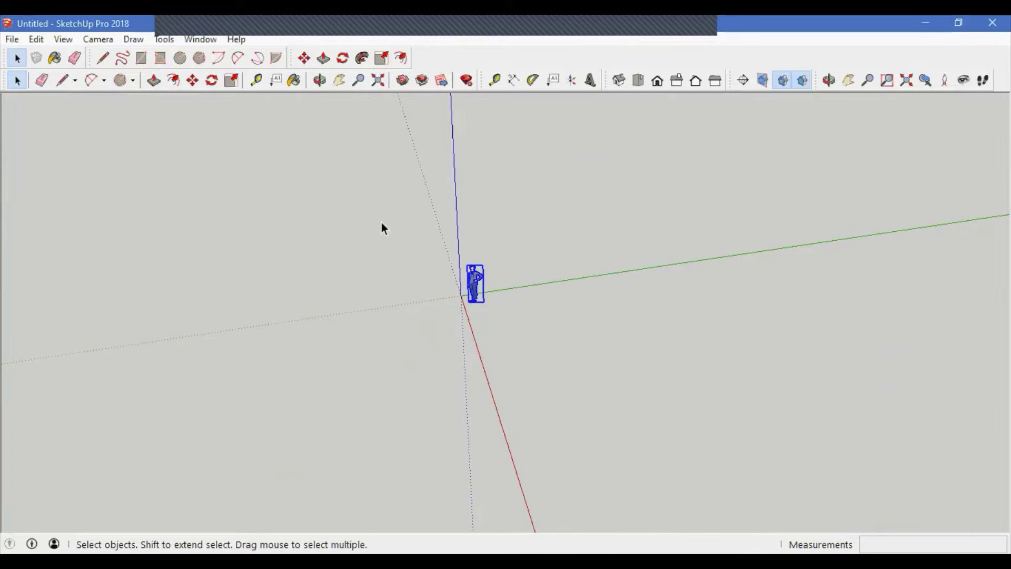
{"action": "key", "text": "Delete"}
Draw a rectangle on the ground plane starting at the origin.
{"action": "key", "text": "r"}
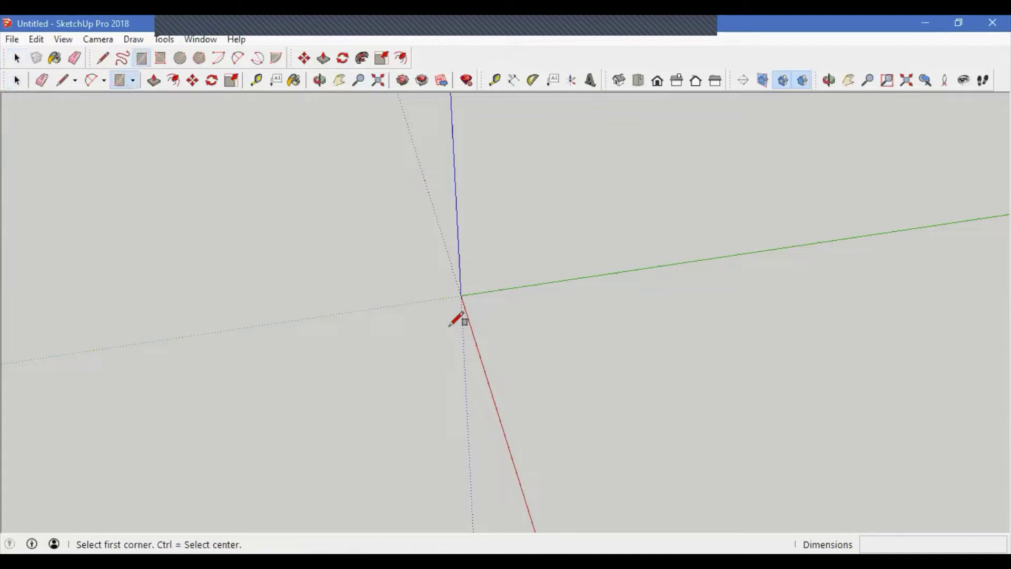
{"action": "left_click", "coordinate": [461, 295]}
{"action": "left_click", "coordinate": [590, 346]}
{"action": "middle_click_drag", "start_coordinate": [542, 332], "coordinate": [549, 316]}
Push/Pull the rectangle upward about 3729 mm into a box and select the whole box.
{"action": "key", "text": "p"}
{"action": "left_click_drag", "start_coordinate": [548, 316], "coordinate": [545, 227]}
{"action": "middle_click_drag", "start_coordinate": [539, 335], "coordinate": [627, 309]}
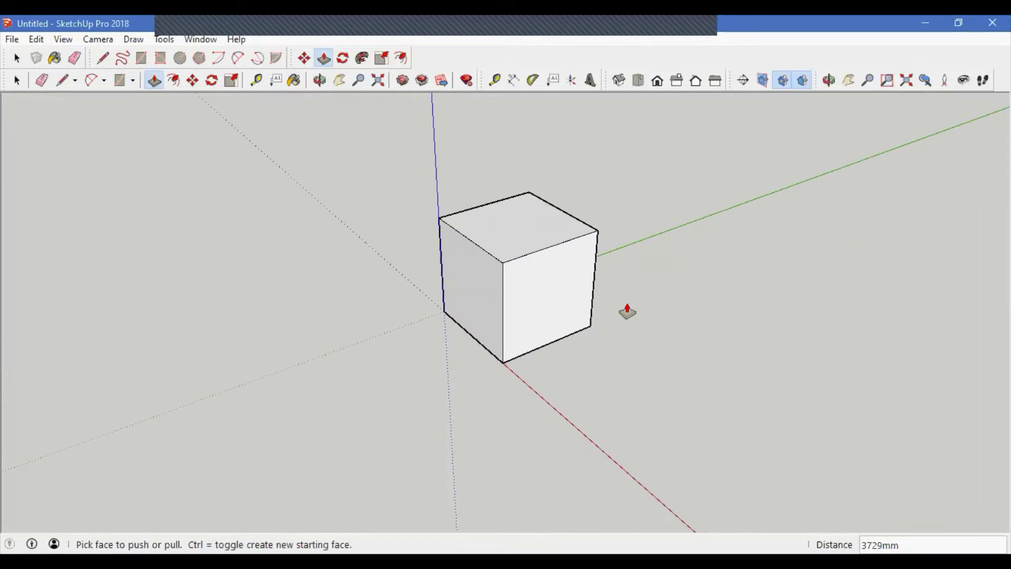
{"action": "key", "text": "space"}
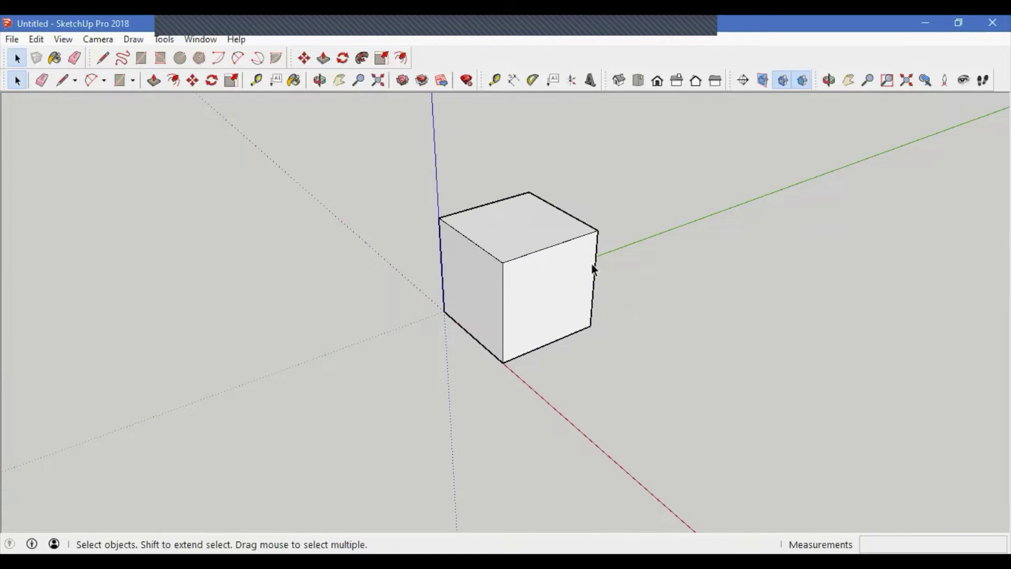
{"action": "triple_click", "coordinate": [542, 314]}
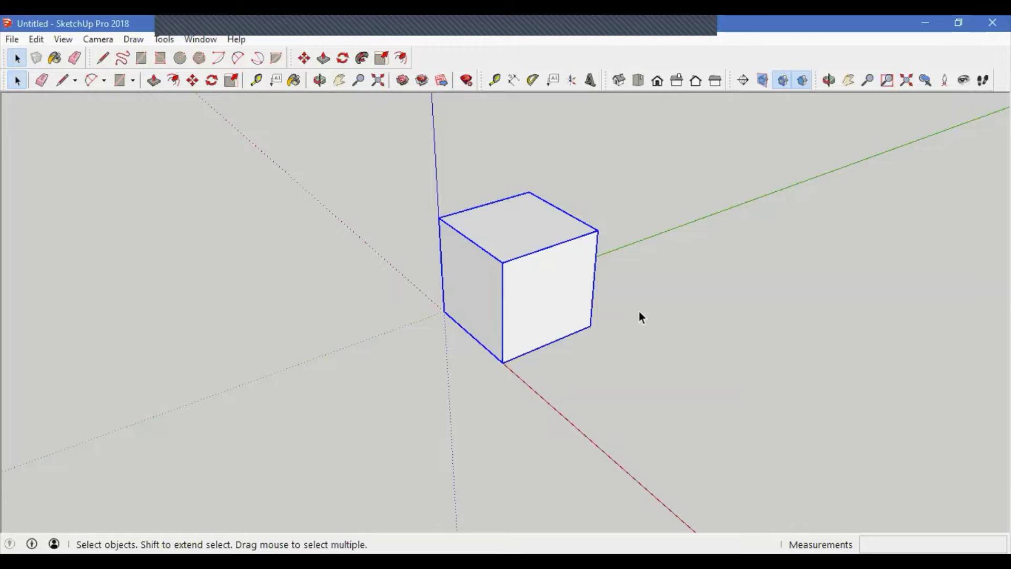
{"action": "middle_click_drag", "start_coordinate": [639, 316], "coordinate": [519, 283]}
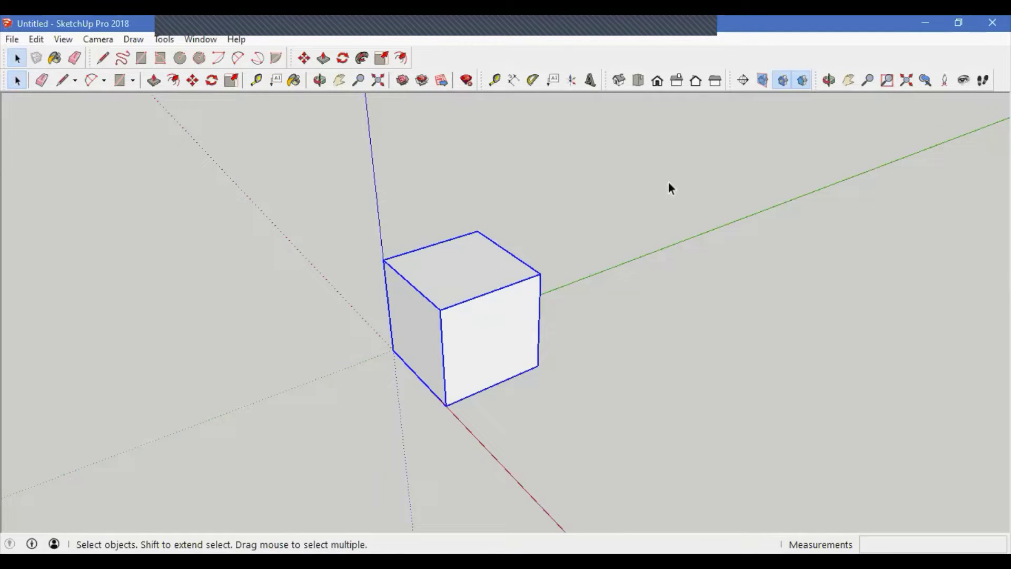
Change the model's length unit format to Architectural after trying Engineering, and close the model settings.
{"action": "left_click", "coordinate": [200, 39]}
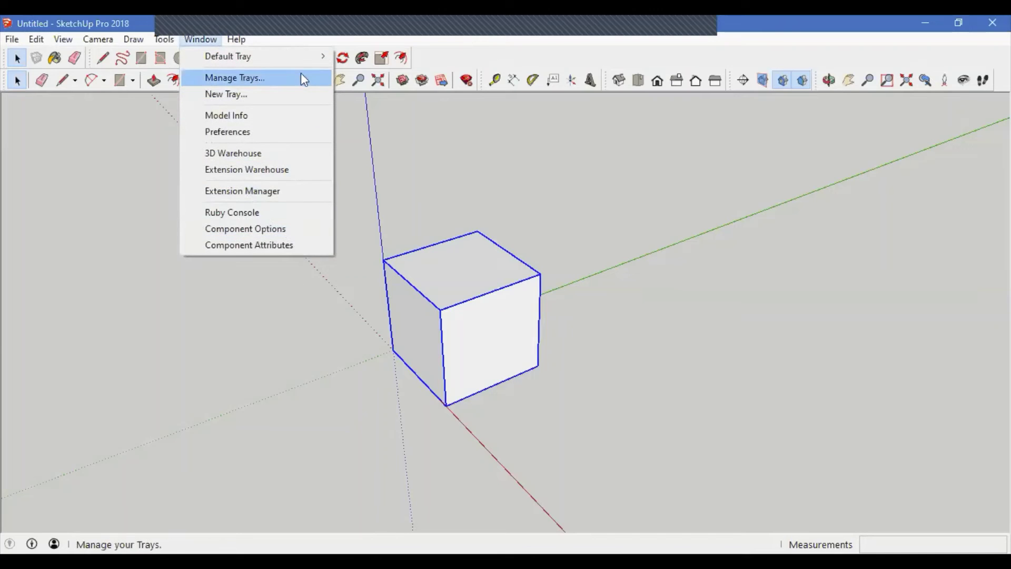
{"action": "left_click", "coordinate": [295, 114]}
{"action": "left_click", "coordinate": [524, 219]}
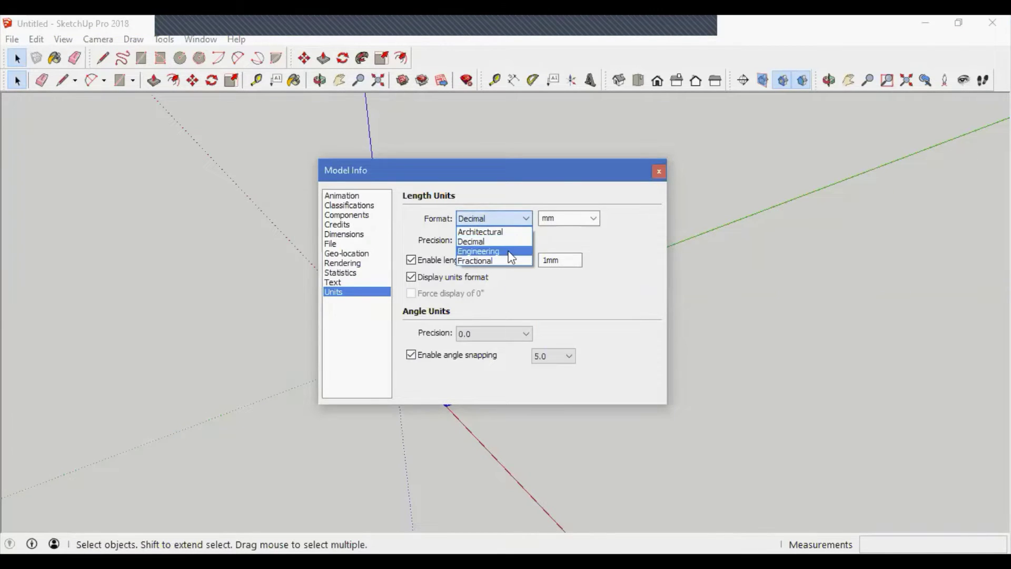
{"action": "left_click", "coordinate": [511, 256]}
{"action": "left_click", "coordinate": [514, 220]}
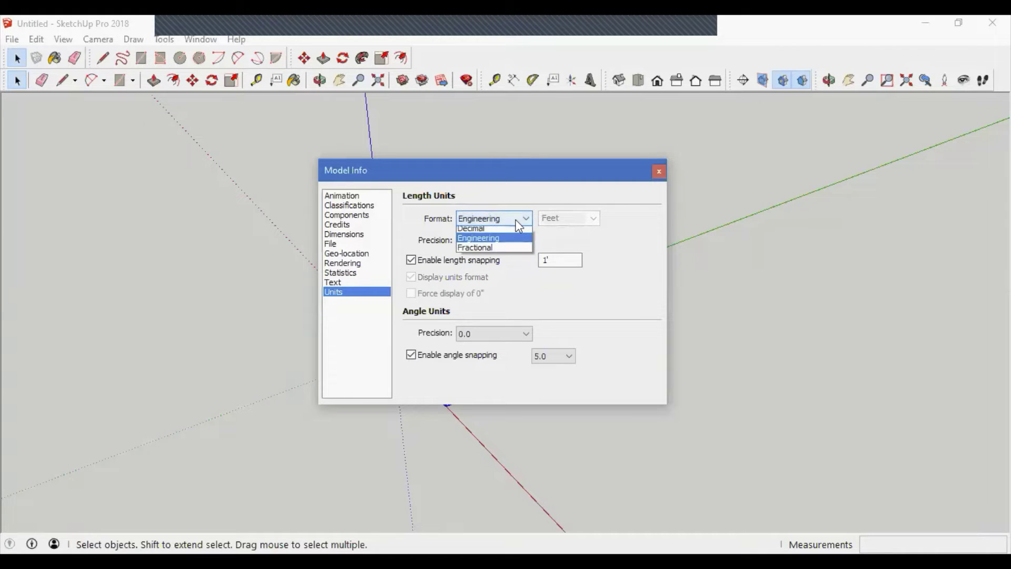
{"action": "left_click", "coordinate": [509, 234]}
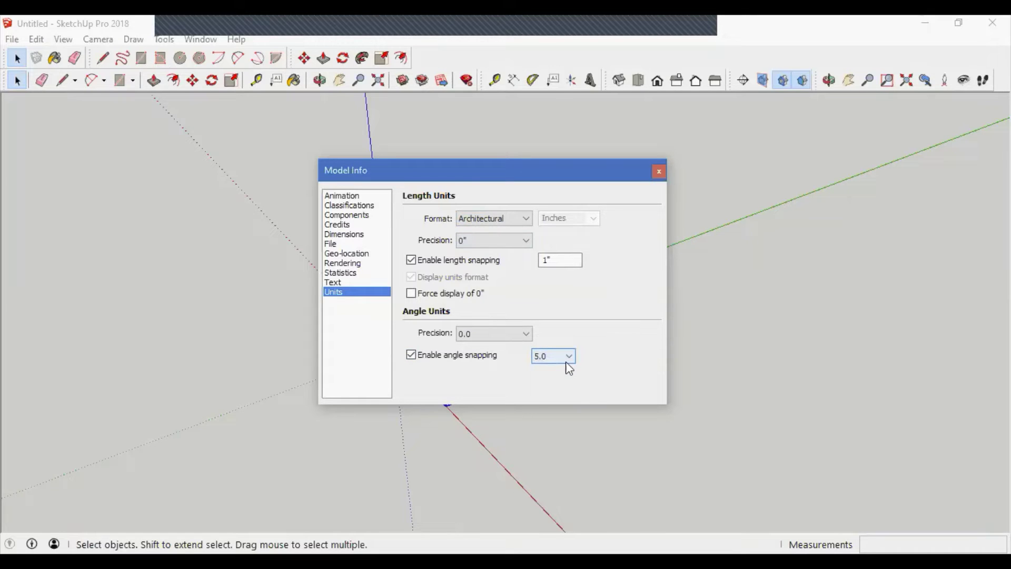
{"action": "left_click", "coordinate": [659, 171]}
Show the Default Tray and add the Styles dialog to it through Manage Trays.
{"action": "middle_click_drag", "start_coordinate": [577, 253], "coordinate": [601, 321]}
{"action": "left_click", "coordinate": [200, 39]}
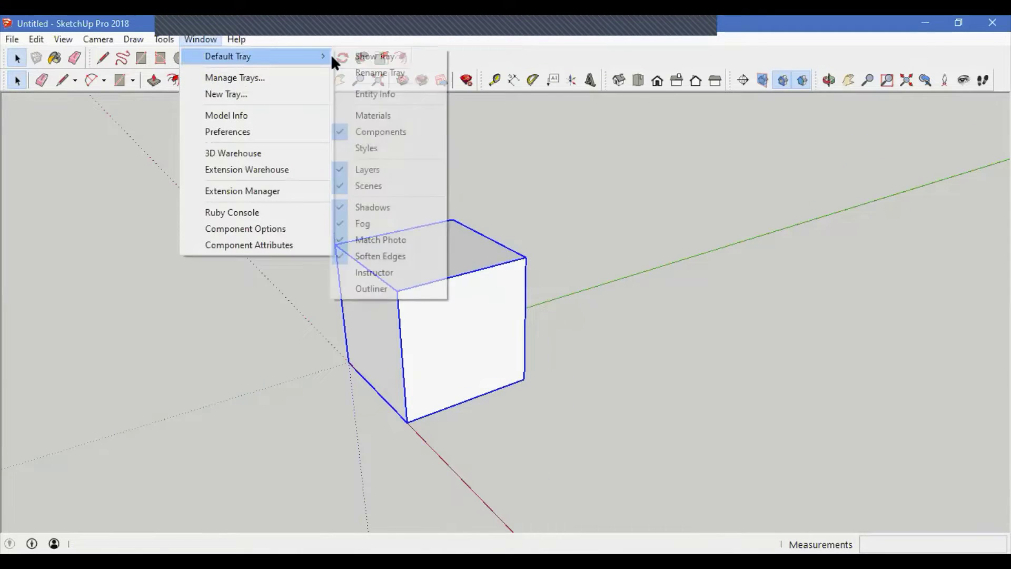
{"action": "left_click", "coordinate": [357, 56]}
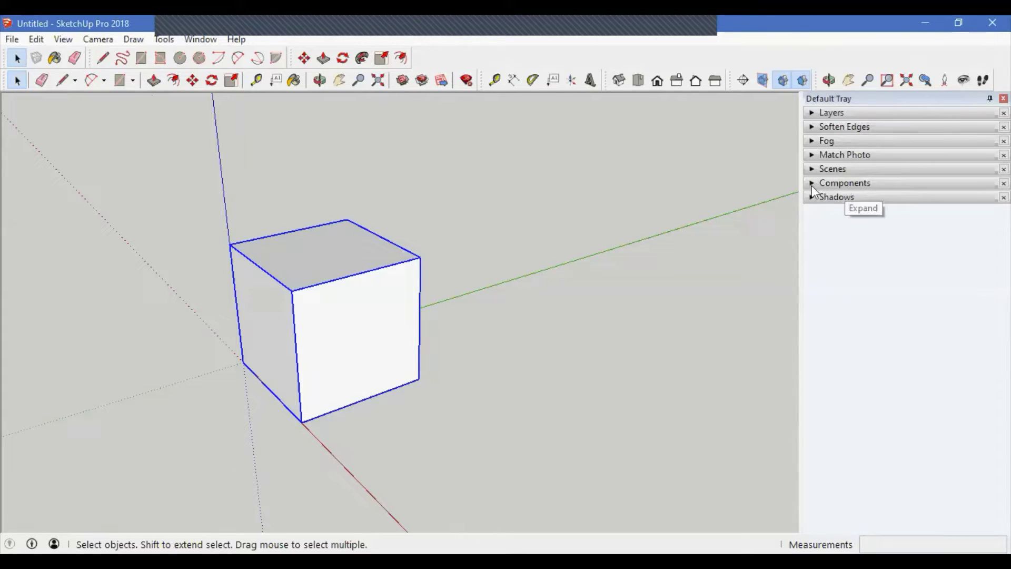
{"action": "right_click", "coordinate": [887, 104]}
{"action": "left_click", "coordinate": [927, 131]}
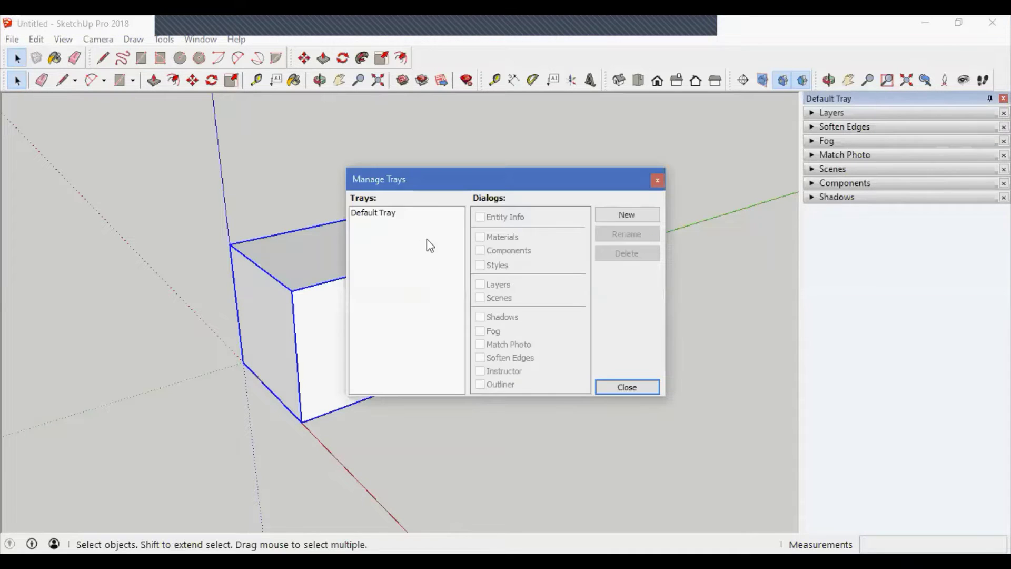
{"action": "left_click", "coordinate": [427, 239]}
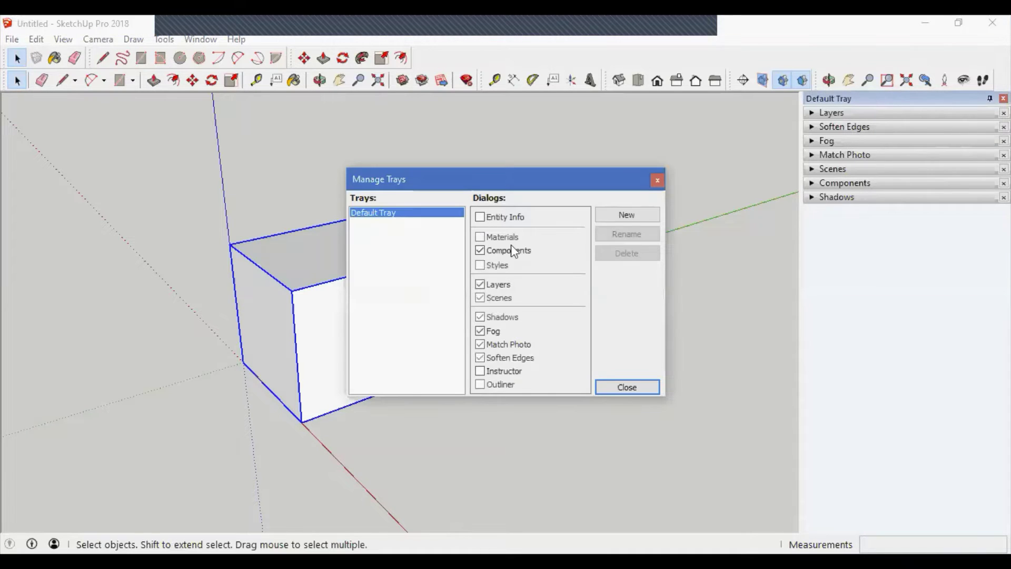
{"action": "left_click", "coordinate": [624, 387]}
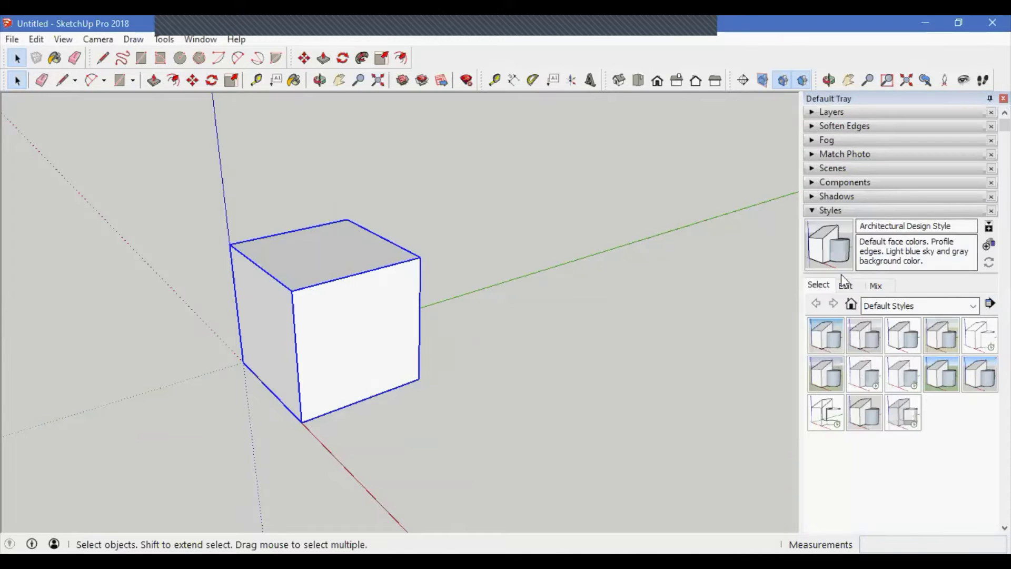
Apply the Landscape Architecture Style from the Default Styles, check it at the horizon, and collapse the Styles section.
{"action": "left_click", "coordinate": [830, 377]}
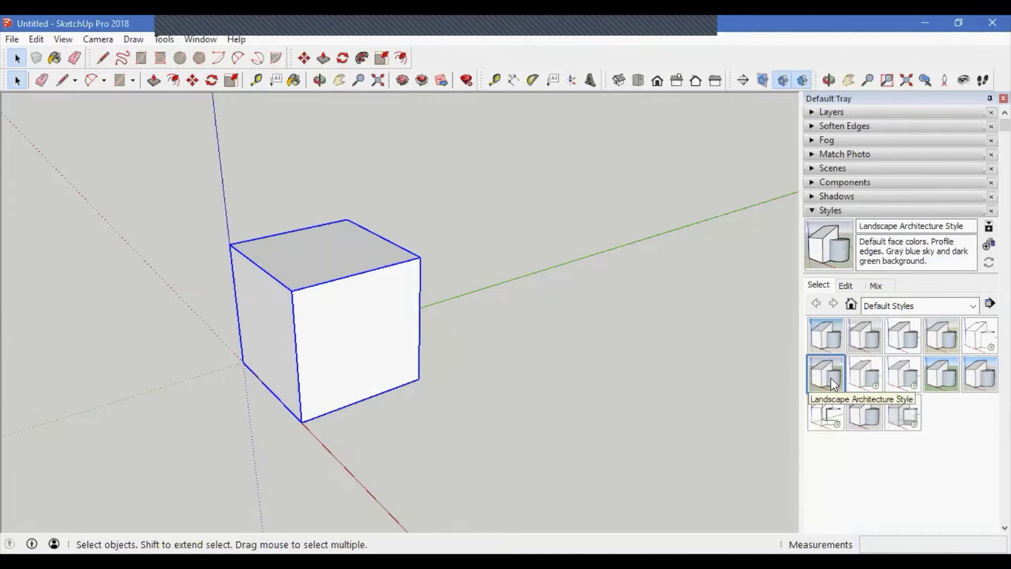
{"action": "middle_click_drag", "start_coordinate": [549, 375], "coordinate": [305, 248]}
{"action": "scroll", "coordinate": [429, 377], "scroll_direction": "up", "scroll_amount": 2}
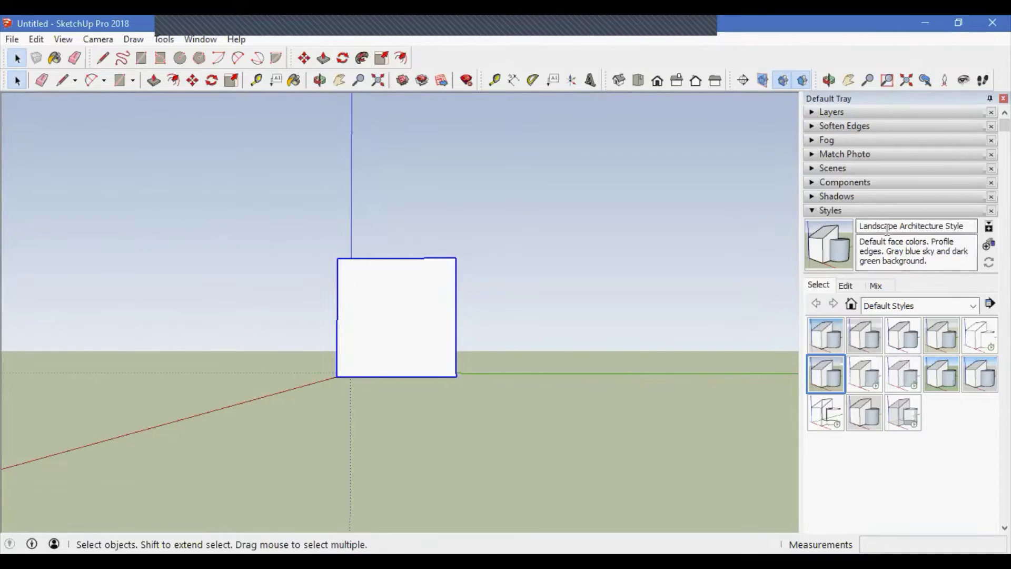
{"action": "left_click", "coordinate": [894, 212]}
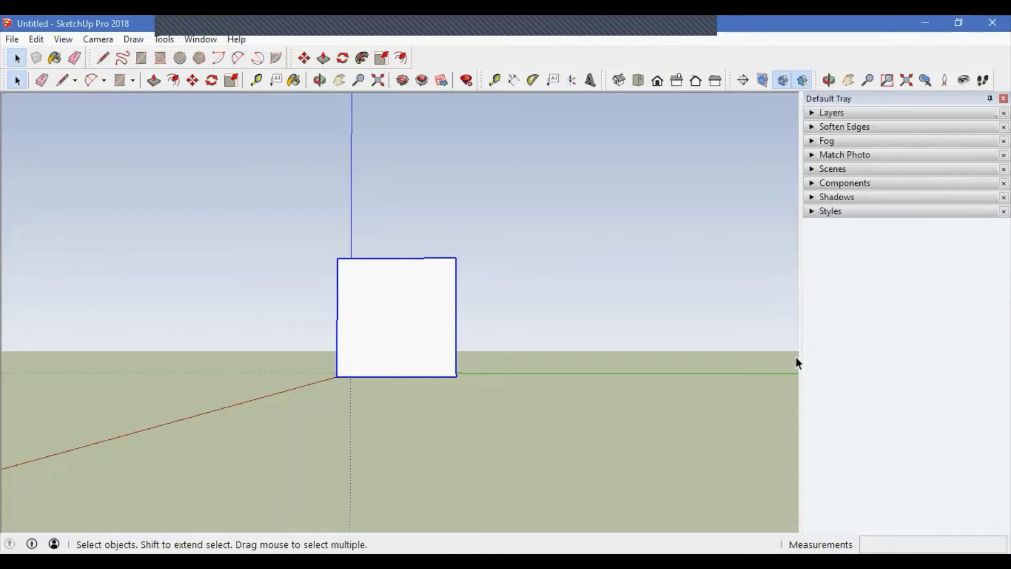
Save the model as a template named Test_Template with file name Test_Template.skp, set as the default template.
{"action": "left_click", "coordinate": [13, 40]}
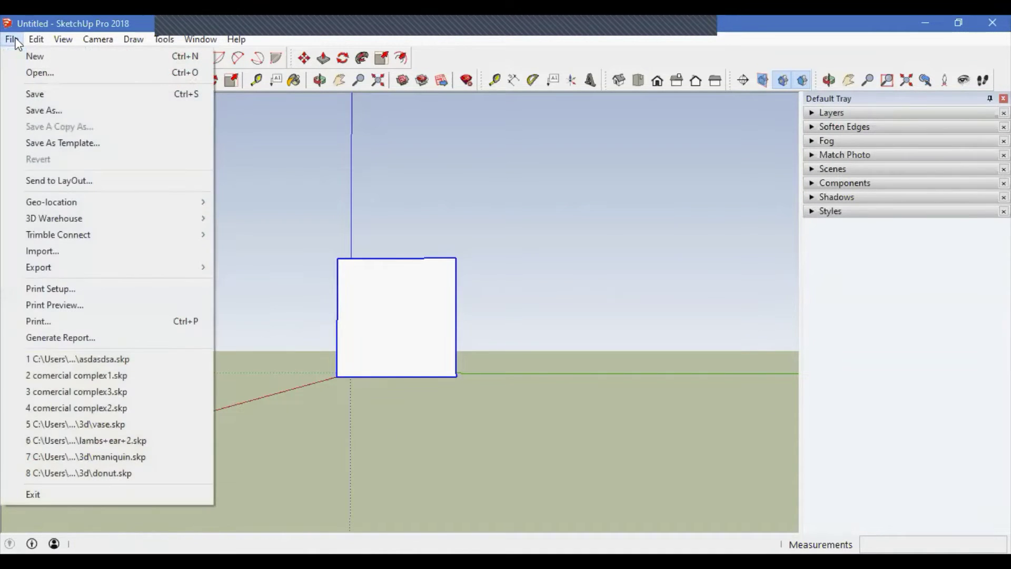
{"action": "left_click", "coordinate": [71, 147]}
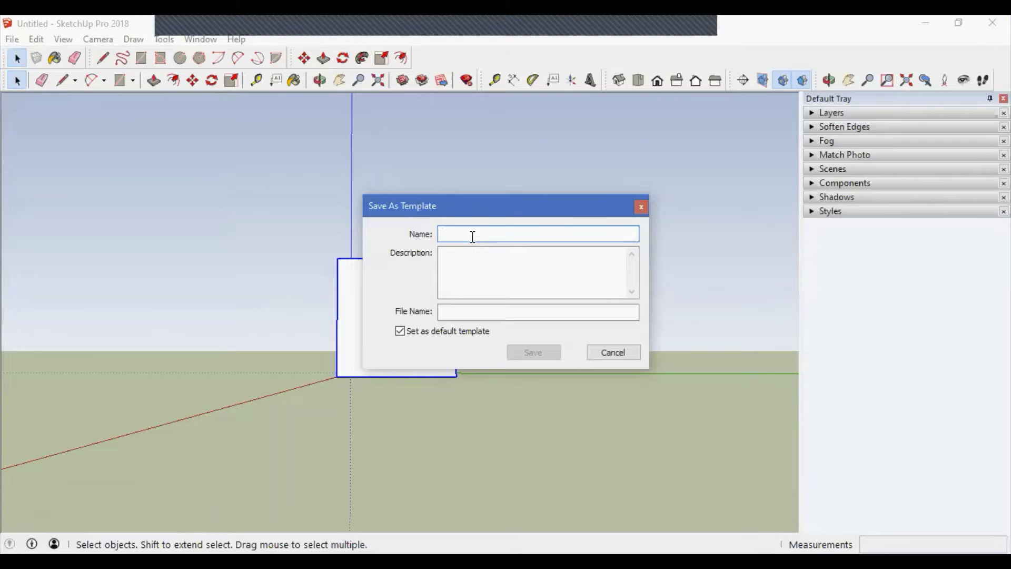
{"action": "type", "text": "Test_Template"}
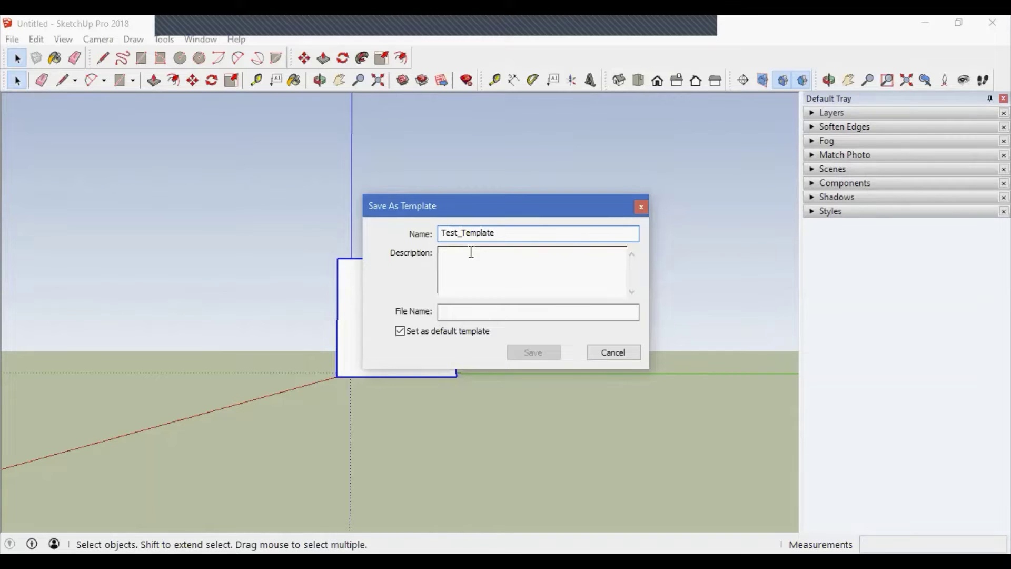
{"action": "left_click", "coordinate": [478, 258]}
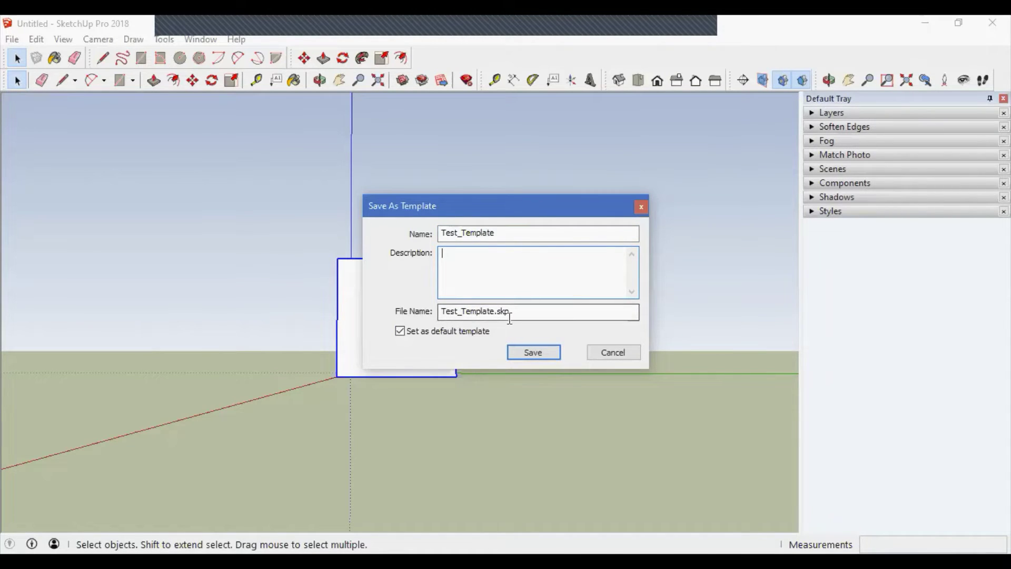
{"action": "left_click", "coordinate": [403, 333]}
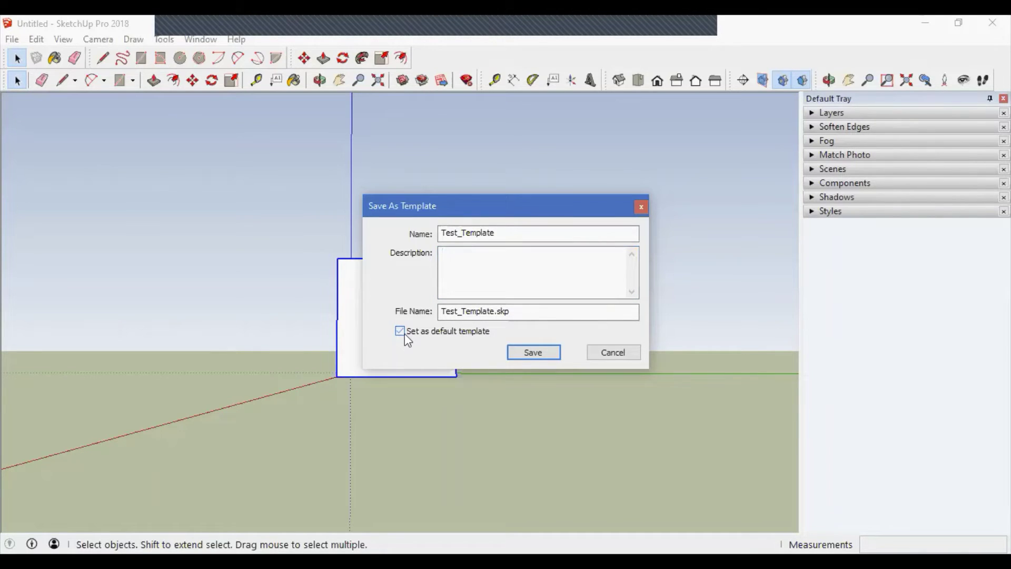
{"action": "left_click", "coordinate": [552, 351]}
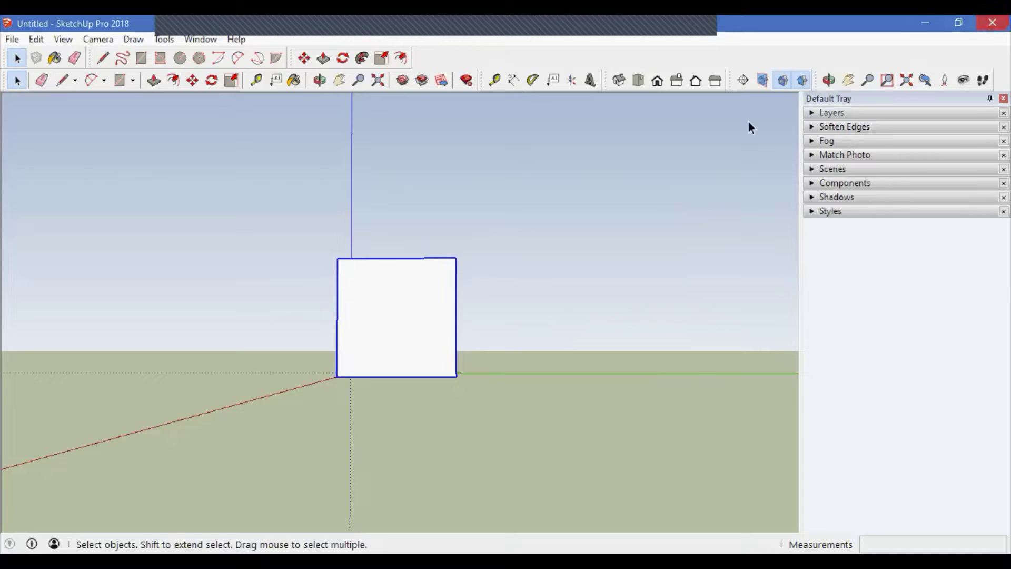
Set Test_Template as the default drawing template in the program preferences, and close the Default Tray.
{"action": "left_click", "coordinate": [196, 39]}
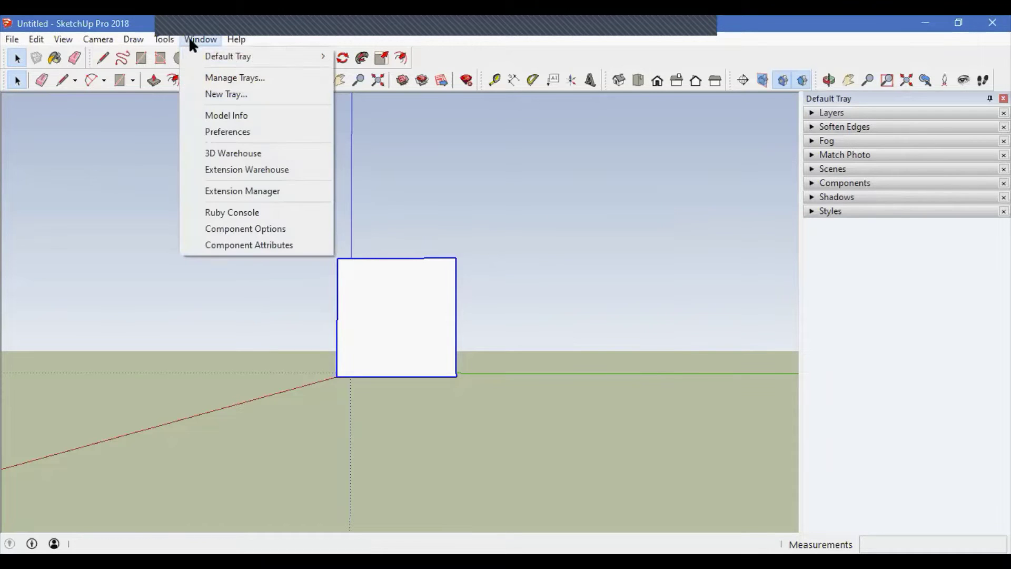
{"action": "left_click", "coordinate": [241, 131]}
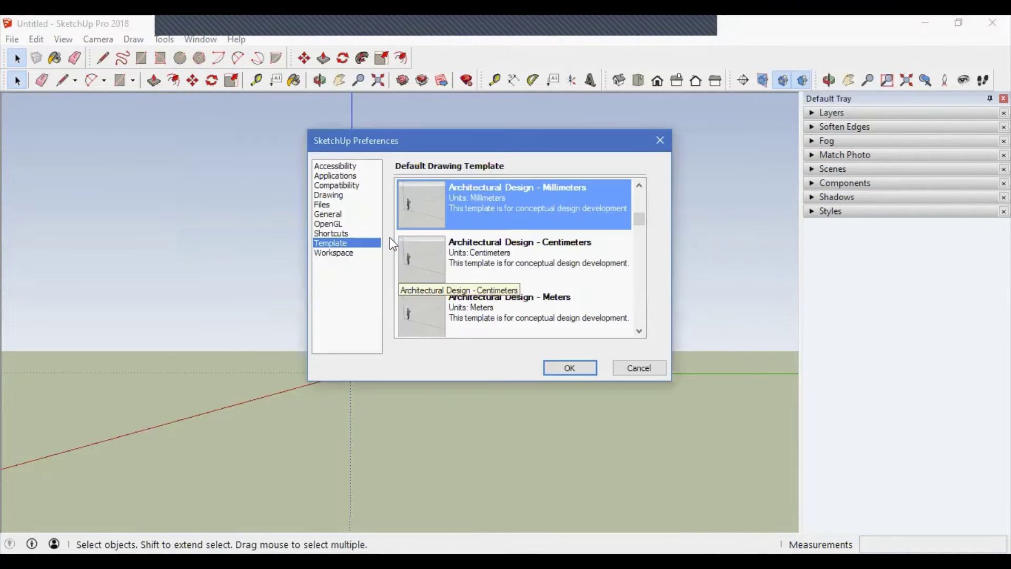
{"action": "scroll", "coordinate": [641, 207], "scroll_direction": "up", "scroll_amount": 1}
{"action": "scroll", "coordinate": [642, 205], "scroll_direction": "up", "scroll_amount": 3}
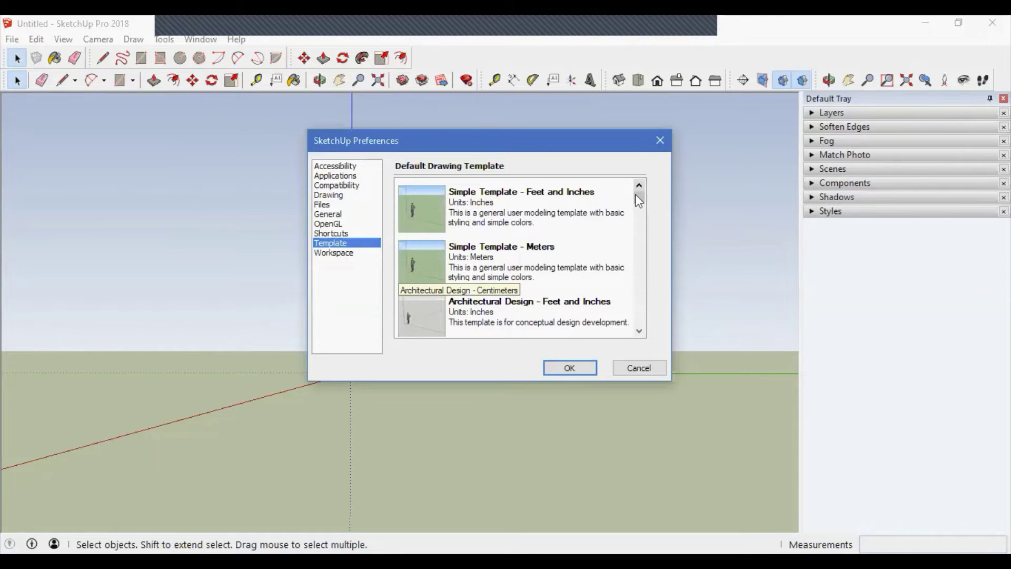
{"action": "left_click_drag", "start_coordinate": [639, 200], "coordinate": [632, 345]}
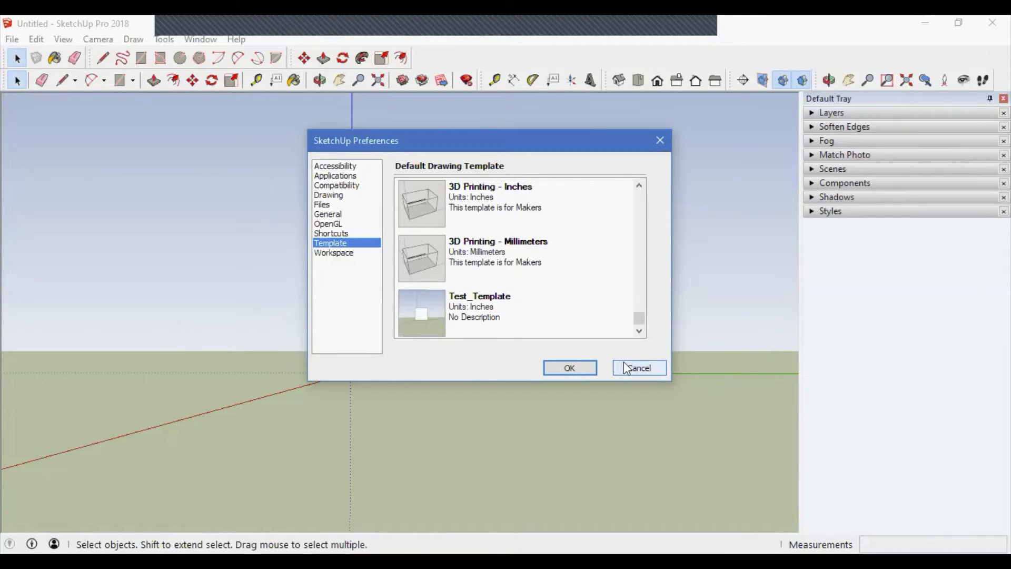
{"action": "left_click", "coordinate": [483, 300]}
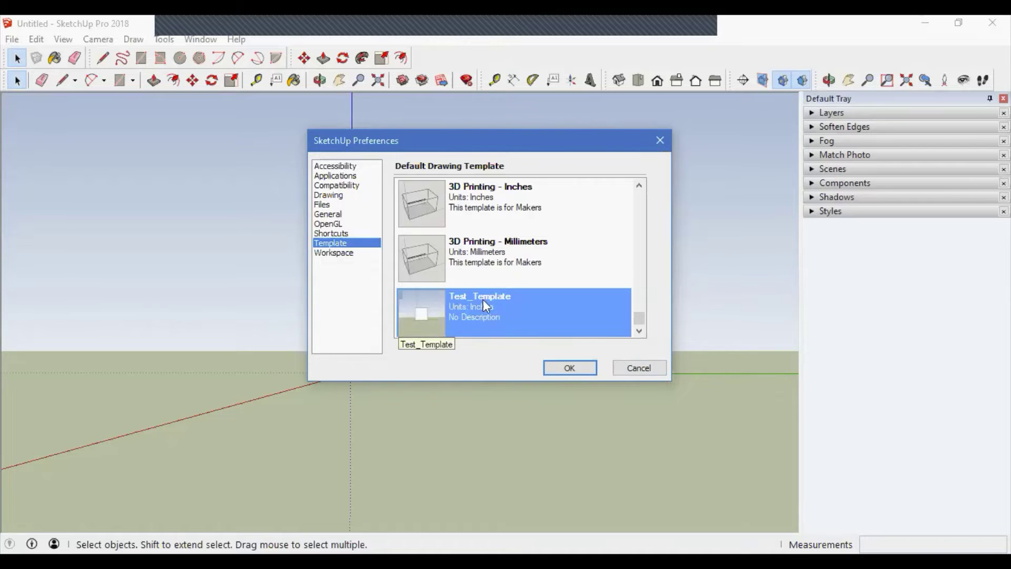
{"action": "left_click", "coordinate": [569, 368]}
{"action": "middle_click_drag", "start_coordinate": [372, 358], "coordinate": [453, 405]}
{"action": "left_click", "coordinate": [1003, 98]}
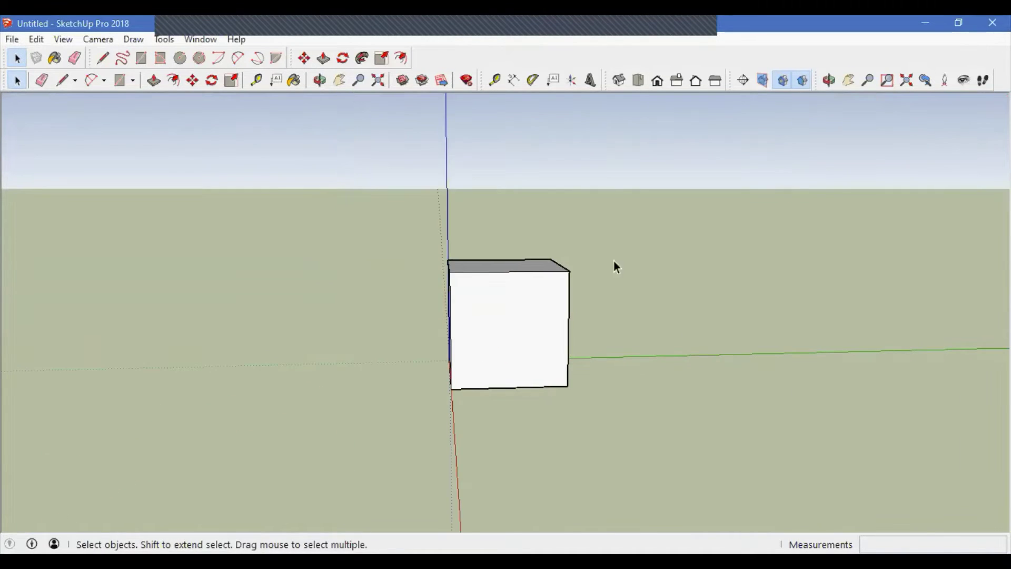
Examine the display quality of the cube's edges from several angles.
{"action": "middle_click_drag", "start_coordinate": [615, 264], "coordinate": [343, 349]}
{"action": "scroll", "coordinate": [343, 348], "scroll_direction": "down", "scroll_amount": 2}
{"action": "middle_click_drag", "start_coordinate": [558, 337], "coordinate": [549, 379]}
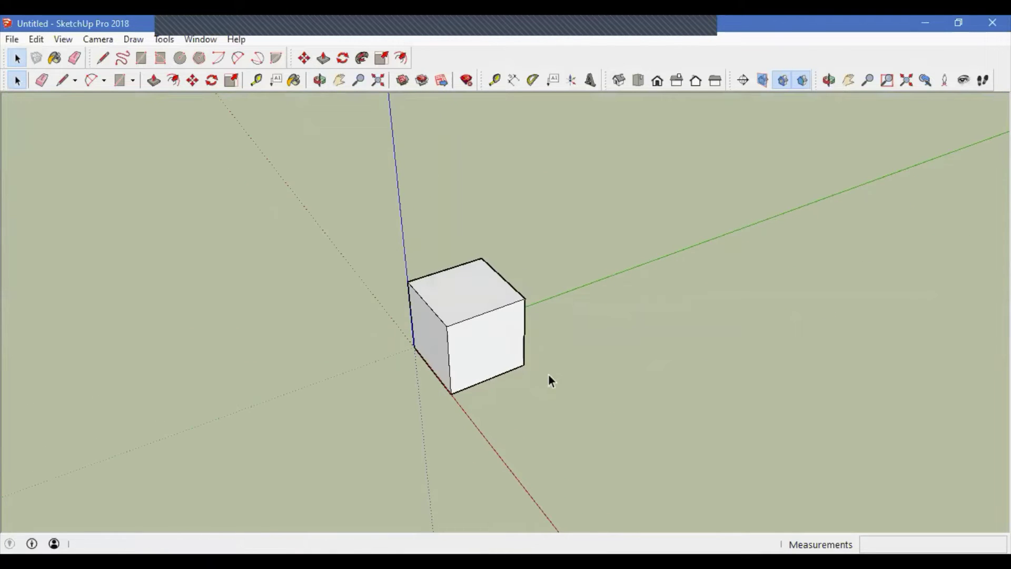
{"action": "scroll", "coordinate": [472, 343], "scroll_direction": "up", "scroll_amount": 3}
{"action": "middle_click_drag", "start_coordinate": [472, 343], "coordinate": [510, 355]}
{"action": "left_click_drag", "start_coordinate": [510, 354], "coordinate": [527, 433]}
{"action": "middle_click_drag", "start_coordinate": [526, 433], "coordinate": [563, 326]}
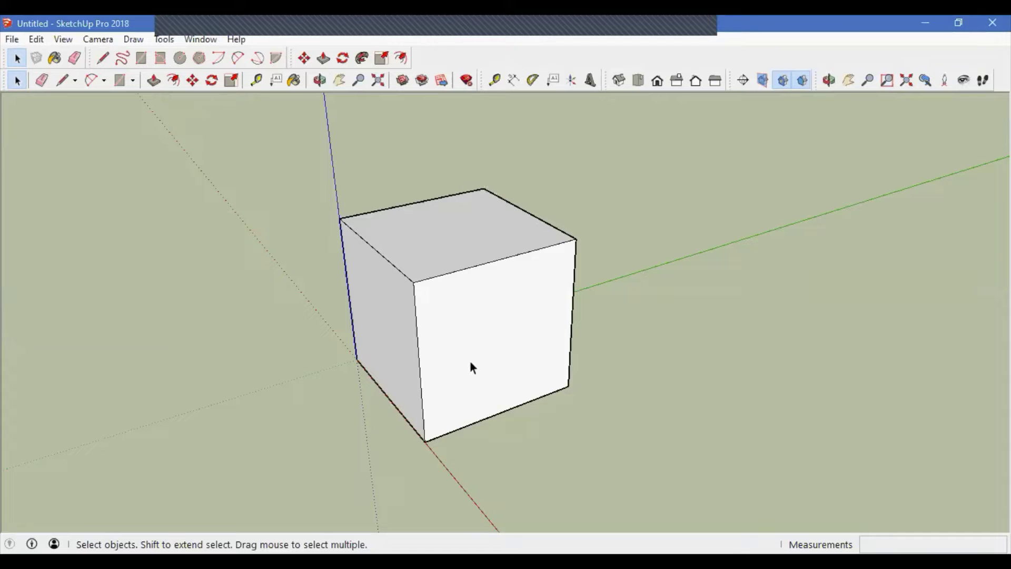
{"action": "middle_click_drag", "start_coordinate": [470, 368], "coordinate": [500, 363]}
{"action": "middle_click_drag", "start_coordinate": [458, 292], "coordinate": [562, 291]}
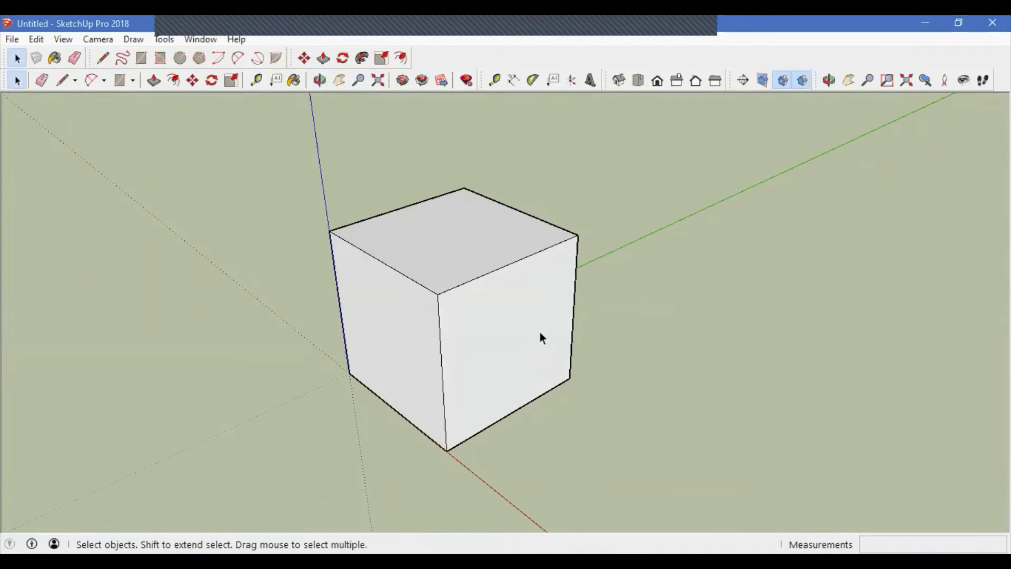
{"action": "middle_click_drag", "start_coordinate": [540, 337], "coordinate": [519, 339]}
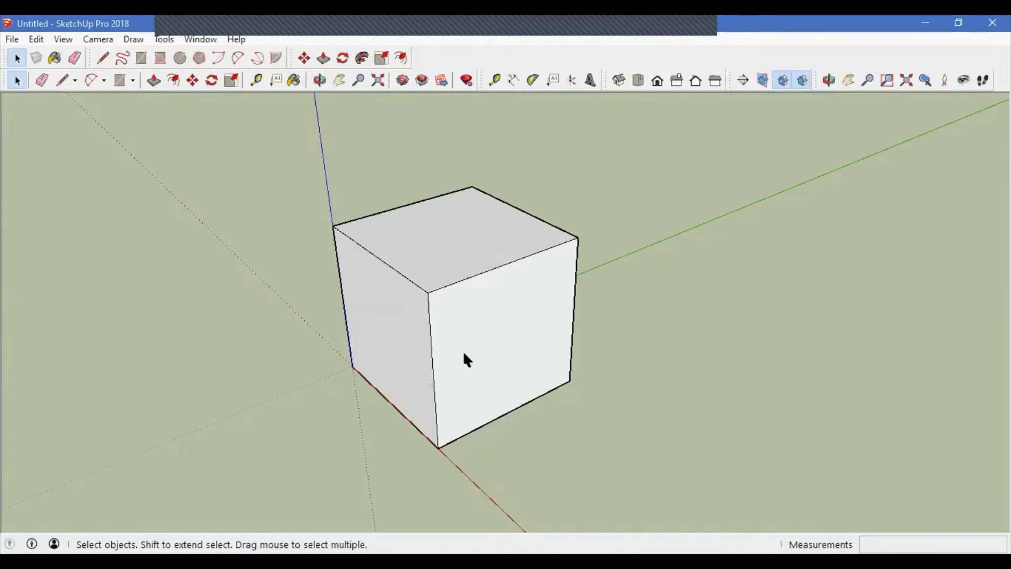
{"action": "middle_click_drag", "start_coordinate": [463, 353], "coordinate": [468, 353]}
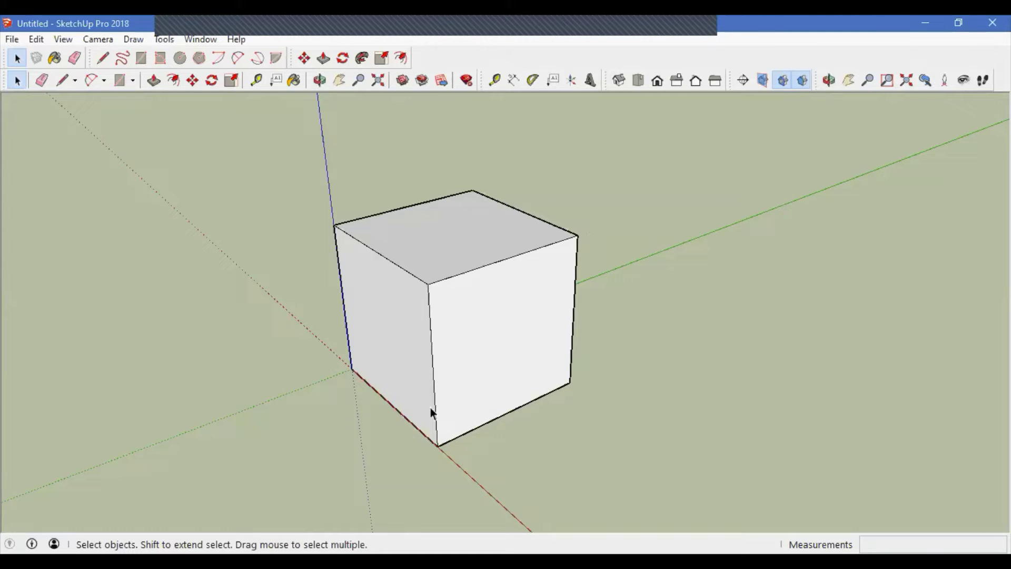
Check the anti-aliased textures option in the model's rendering settings, and close the settings.
{"action": "left_click", "coordinate": [206, 39]}
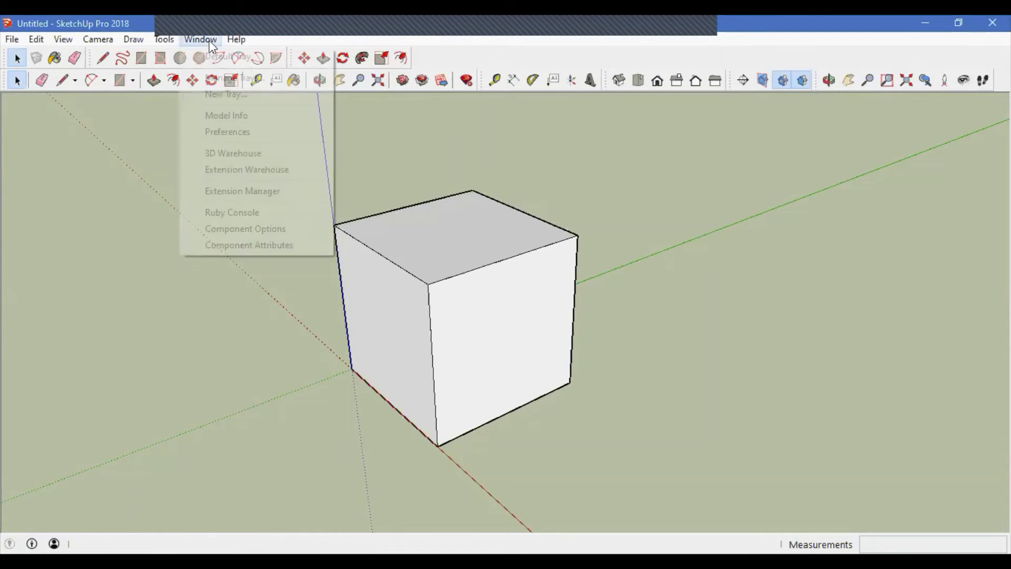
{"action": "left_click", "coordinate": [245, 116]}
{"action": "left_click", "coordinate": [341, 264]}
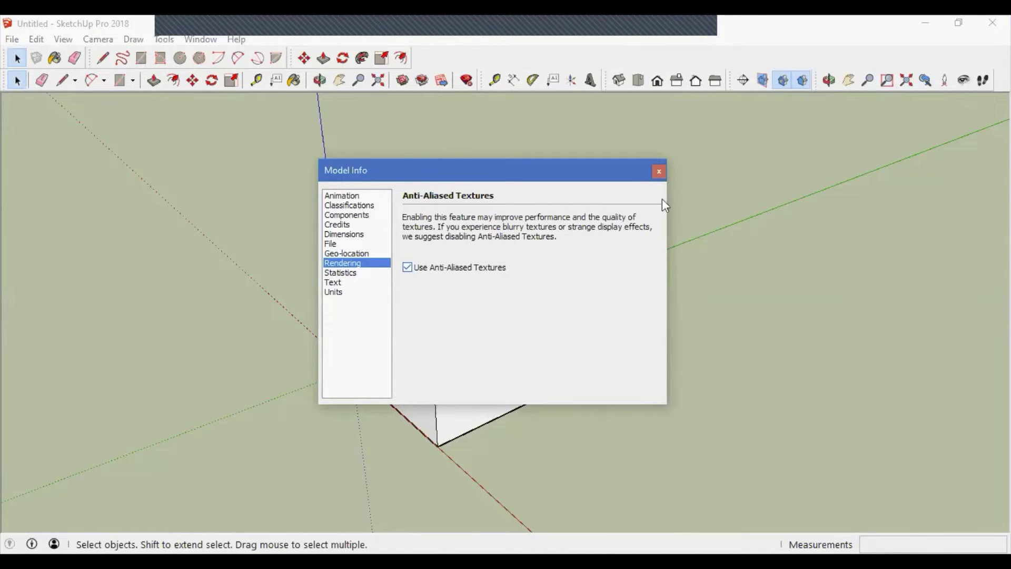
{"action": "left_click", "coordinate": [659, 174]}
Set the OpenGL multisample anti-aliasing to 8x with fast feedback and maximum texture size enabled, and accept the preferences.
{"action": "left_click", "coordinate": [197, 39]}
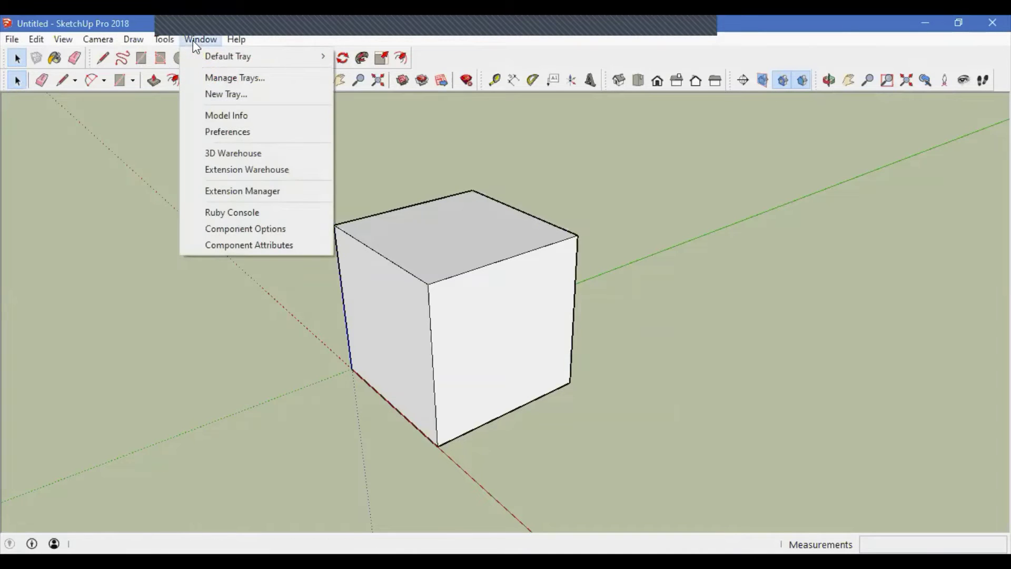
{"action": "left_click", "coordinate": [227, 133]}
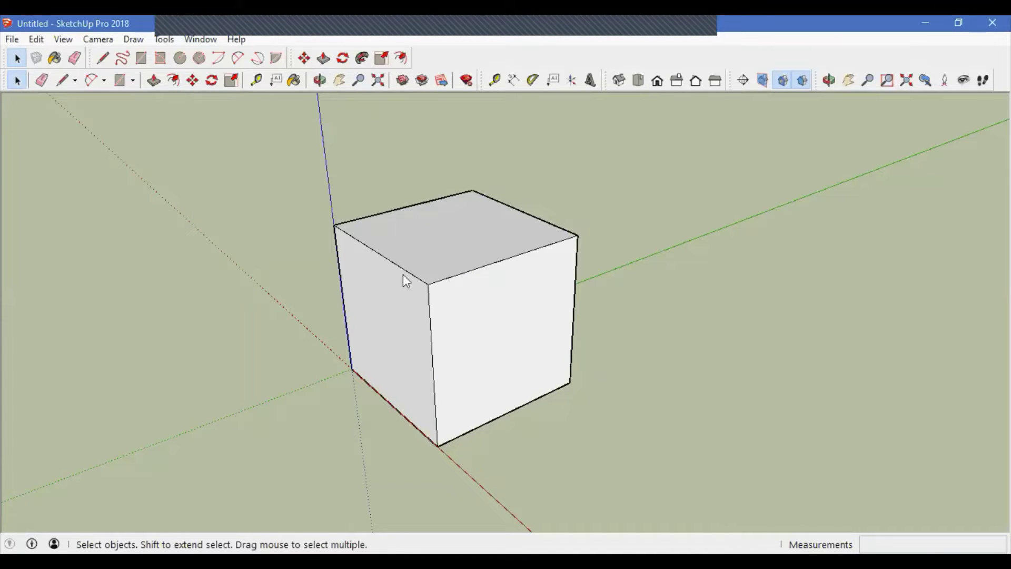
{"action": "left_click", "coordinate": [335, 226]}
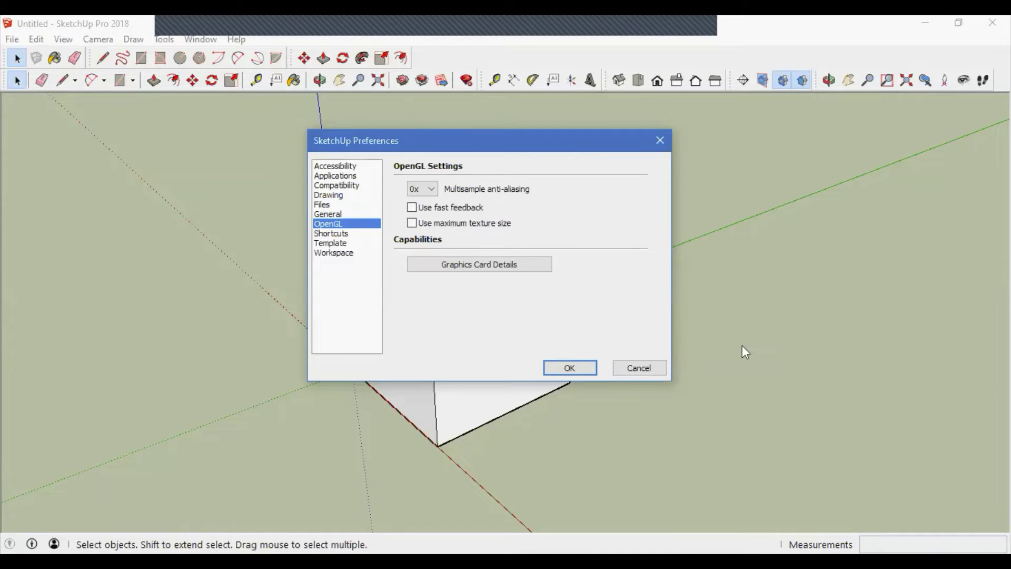
{"action": "left_click", "coordinate": [431, 189]}
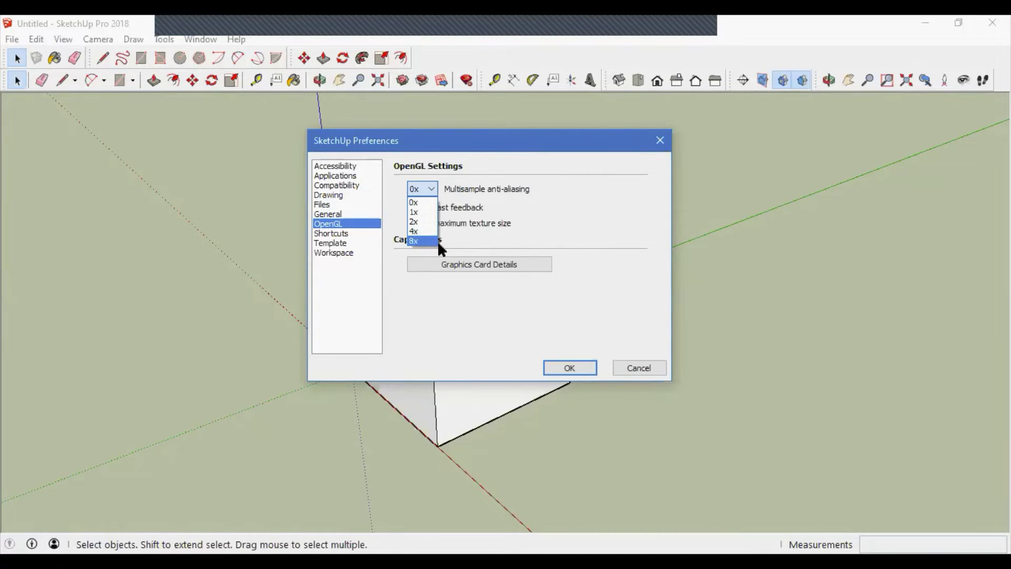
{"action": "left_click", "coordinate": [426, 242]}
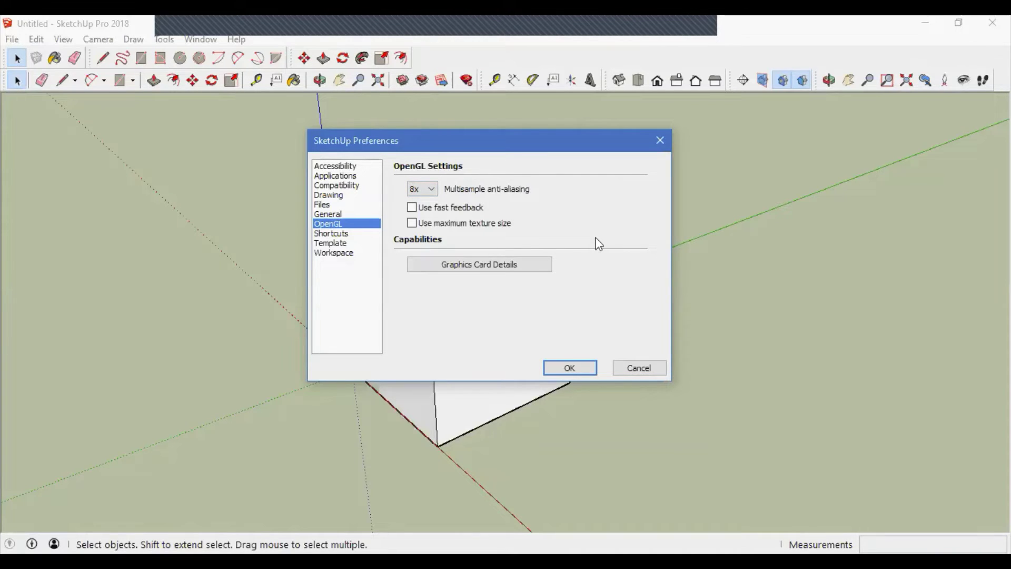
{"action": "left_click", "coordinate": [425, 189]}
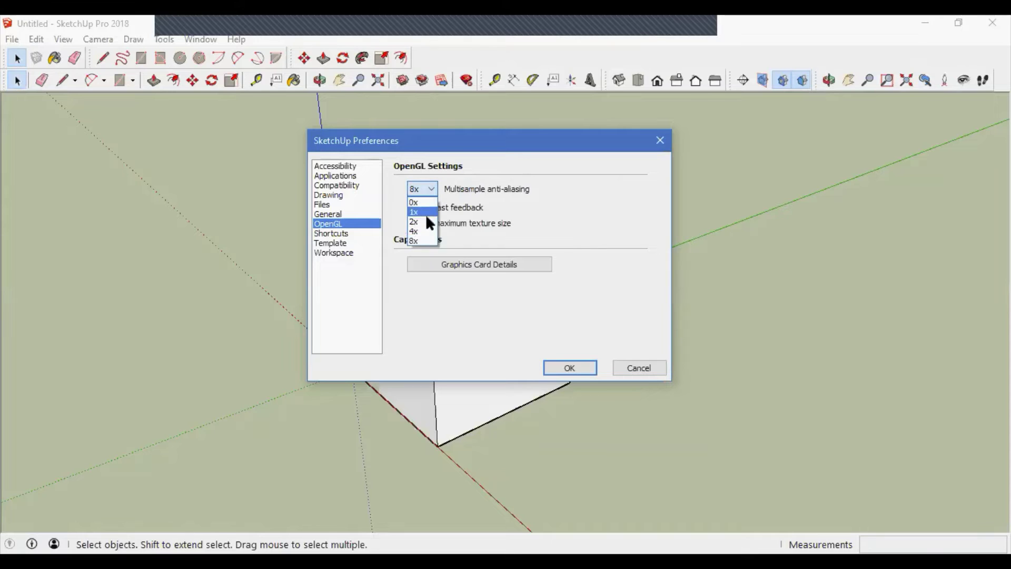
{"action": "left_click", "coordinate": [549, 234]}
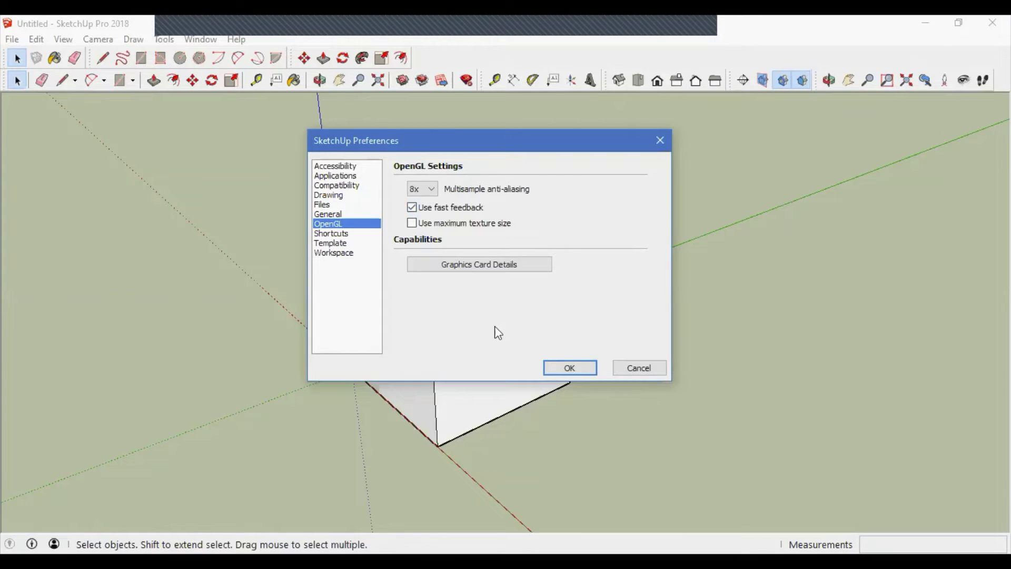
{"action": "left_click", "coordinate": [413, 223]}
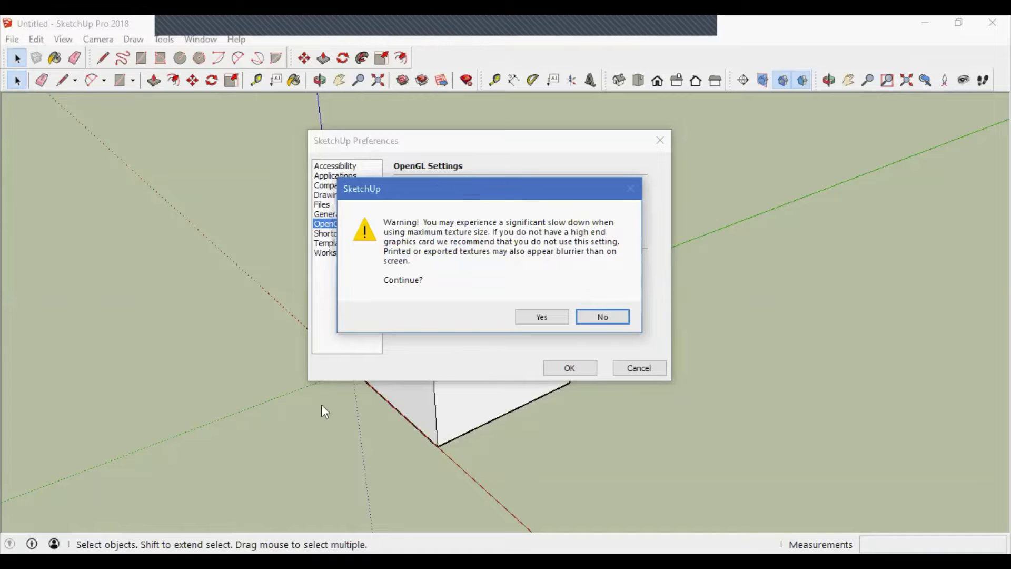
{"action": "left_click", "coordinate": [543, 317]}
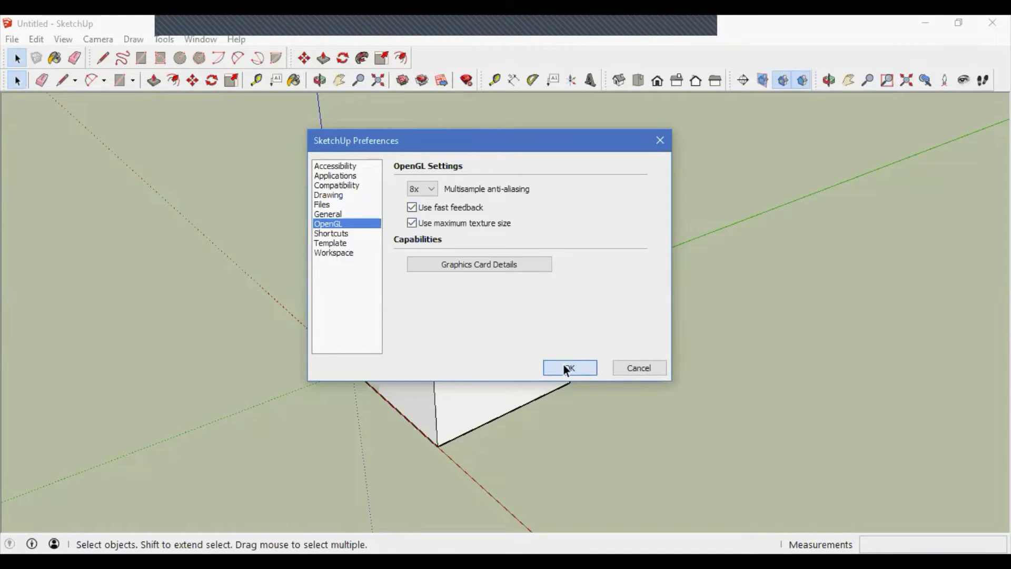
{"action": "left_click", "coordinate": [566, 369]}
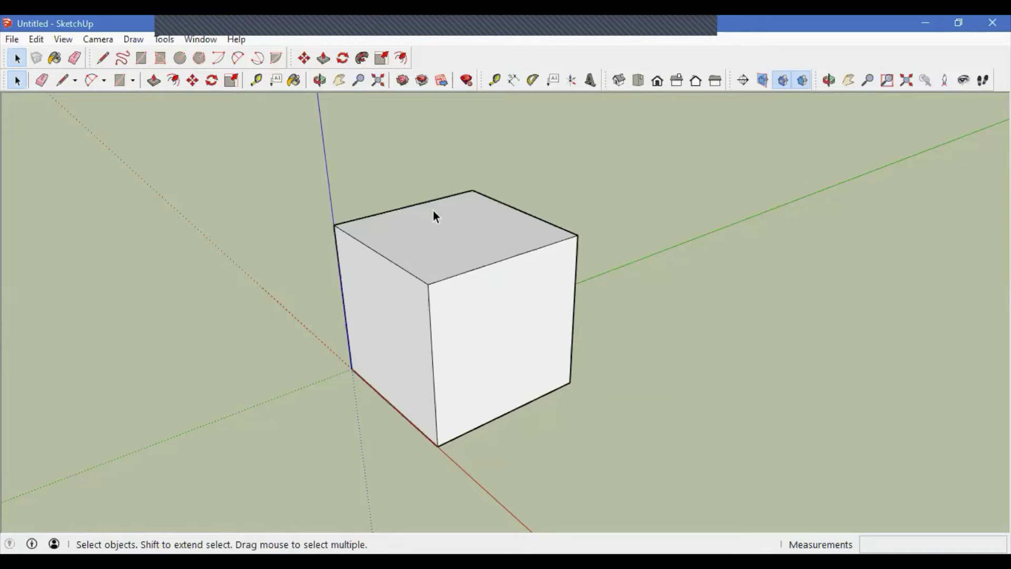
{"action": "middle_click_drag", "start_coordinate": [434, 211], "coordinate": [475, 441]}
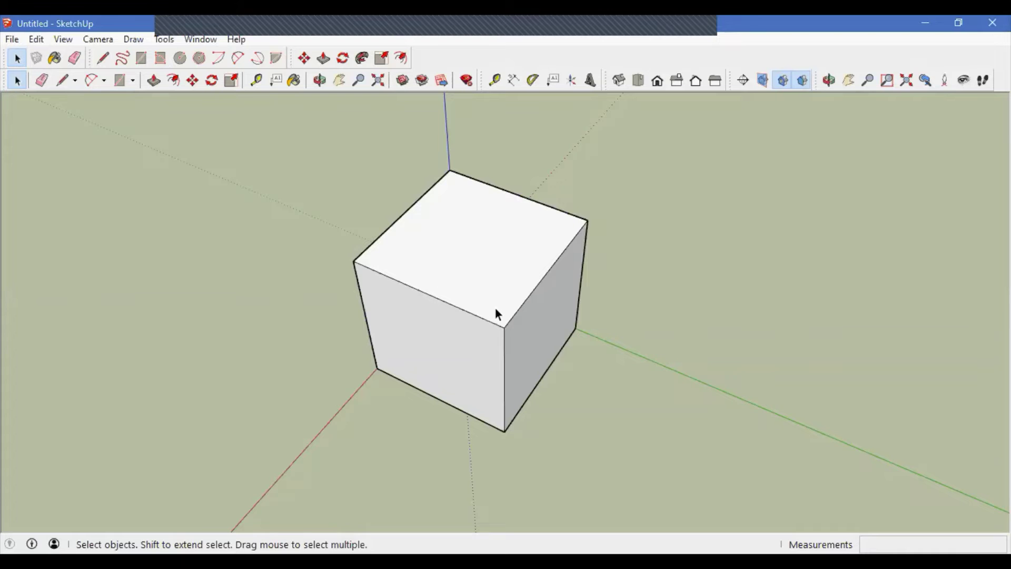
{"action": "middle_click_drag", "start_coordinate": [495, 312], "coordinate": [447, 381]}
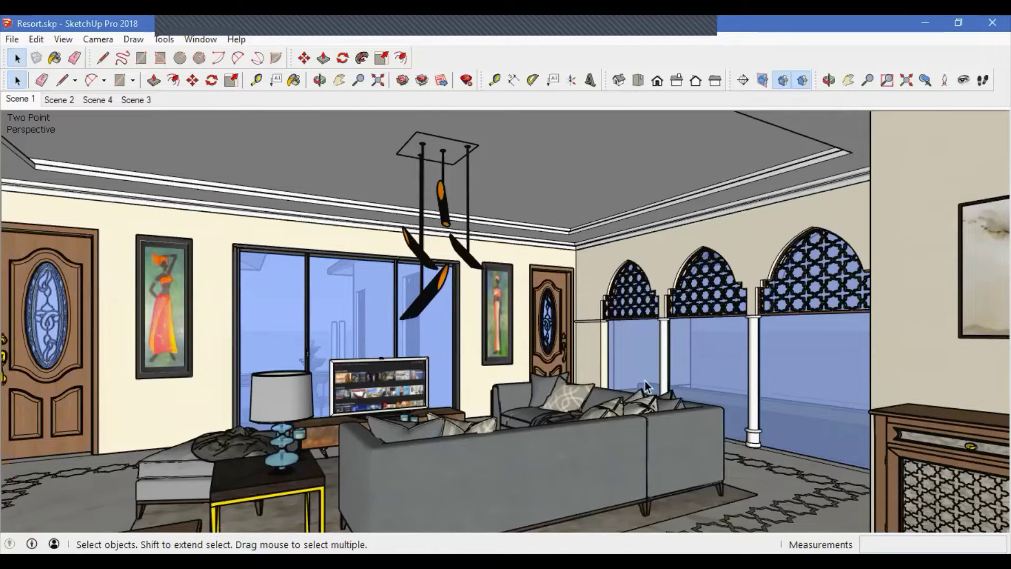
Examine the furniture and floor textures of the living room in the Resort.skp model from several angles.
{"action": "key", "text": "o"}
{"action": "left_click_drag", "start_coordinate": [572, 392], "coordinate": [577, 396]}
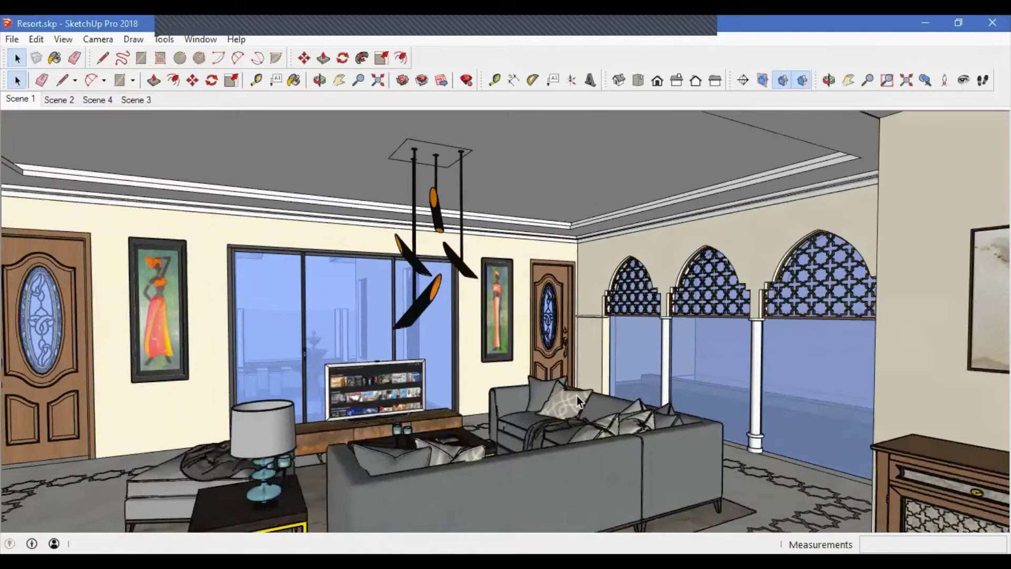
{"action": "key", "text": "space"}
{"action": "key", "text": "o"}
{"action": "left_click_drag", "start_coordinate": [520, 438], "coordinate": [395, 419]}
{"action": "key", "text": "space"}
{"action": "middle_click_drag", "start_coordinate": [395, 419], "coordinate": [416, 413]}
{"action": "key", "text": "o"}
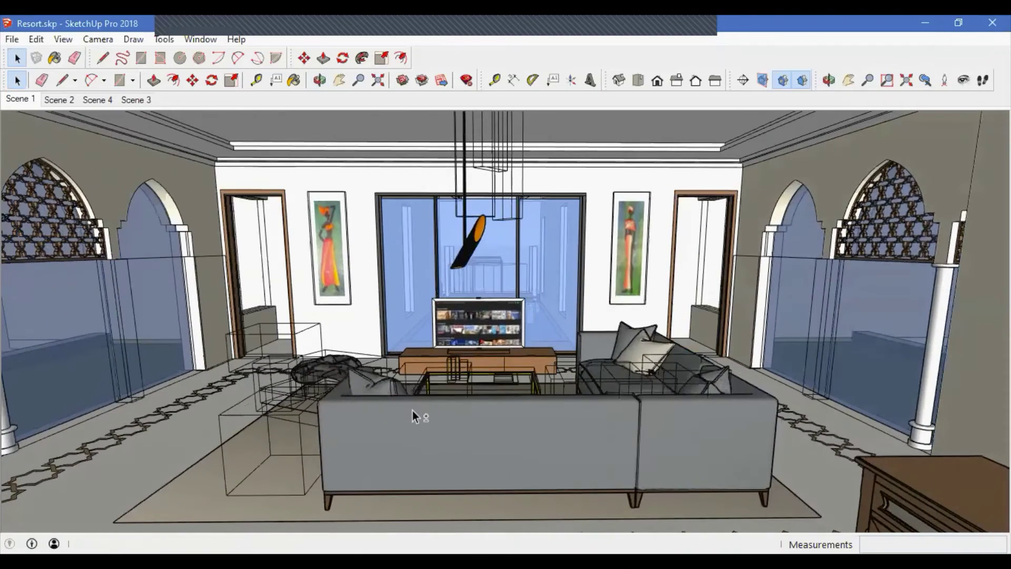
{"action": "left_click_drag", "start_coordinate": [444, 397], "coordinate": [438, 399], "text": "shift"}
{"action": "middle_click_drag", "start_coordinate": [439, 399], "coordinate": [441, 400], "text": "shift"}
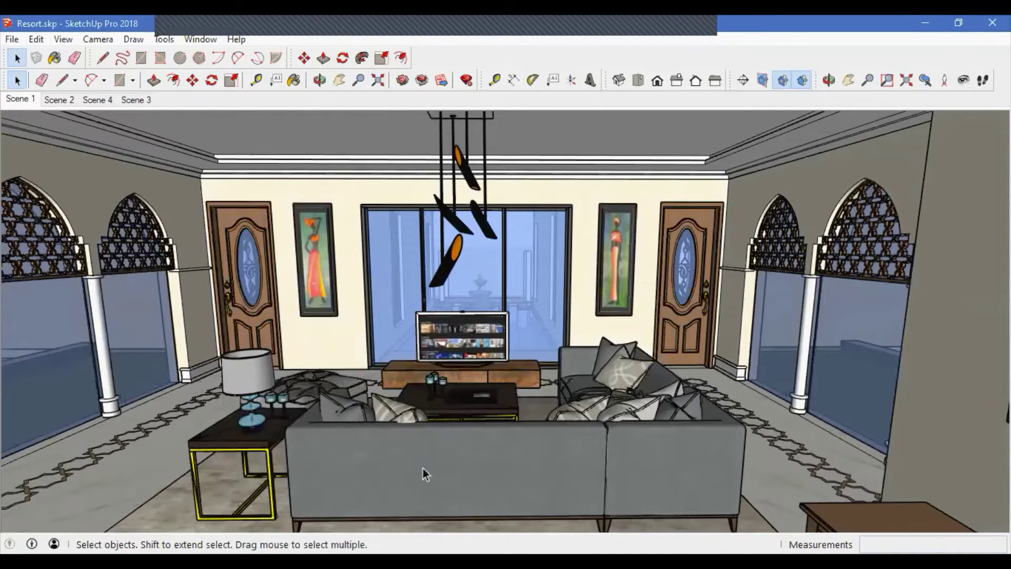
{"action": "middle_click_drag", "start_coordinate": [426, 474], "coordinate": [431, 430]}
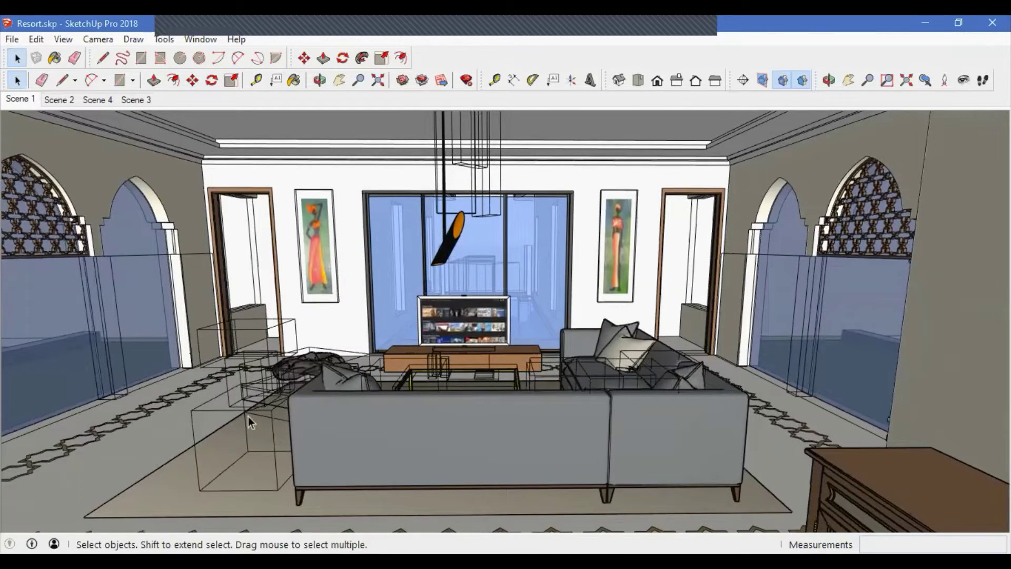
{"action": "middle_click_drag", "start_coordinate": [487, 455], "coordinate": [558, 472]}
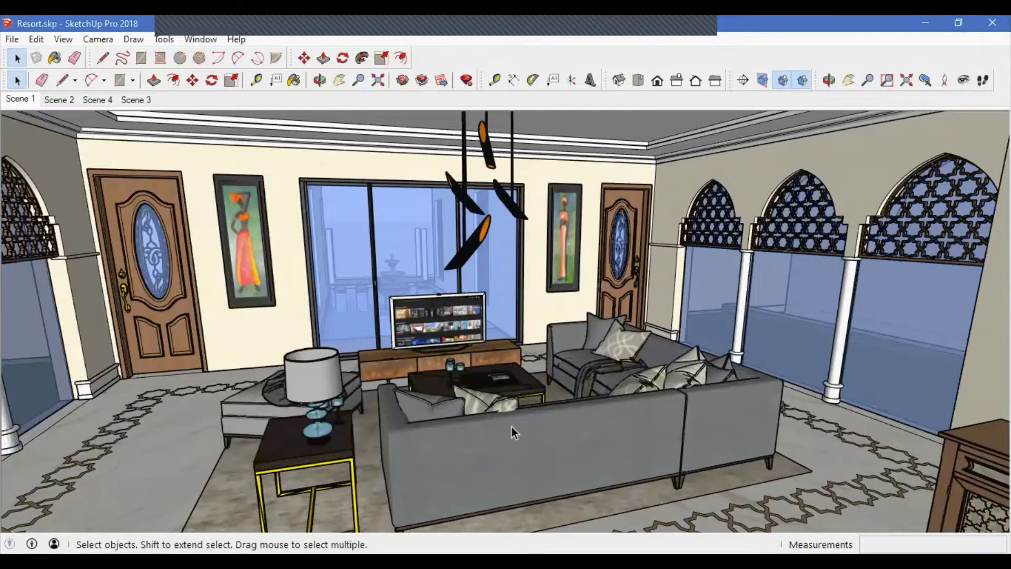
Disable anti-aliased textures in the Resort model's rendering settings, and check the sofa and rug textures.
{"action": "left_click", "coordinate": [200, 38]}
{"action": "left_click", "coordinate": [217, 115]}
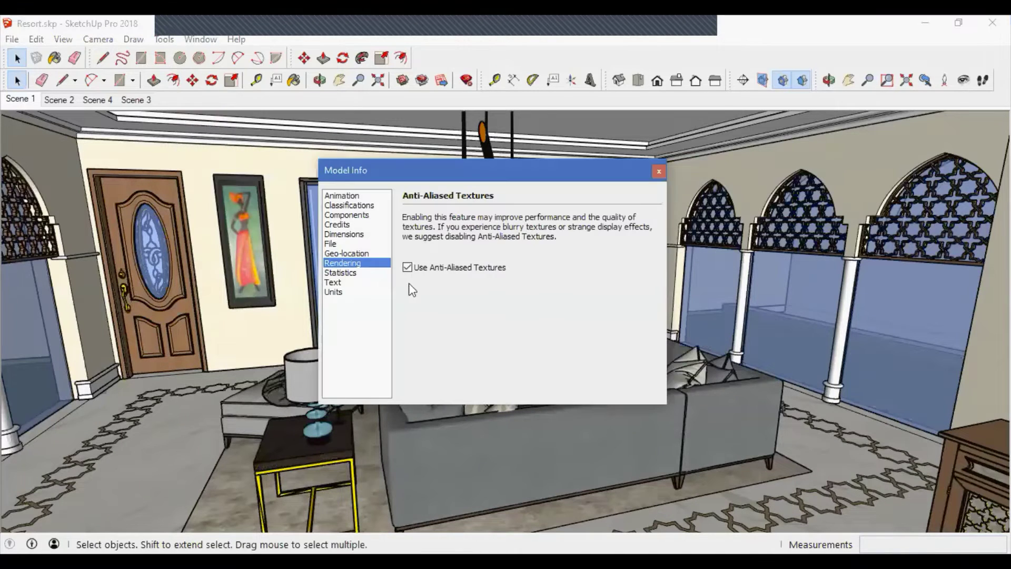
{"action": "left_click", "coordinate": [407, 267]}
{"action": "key", "text": "space"}
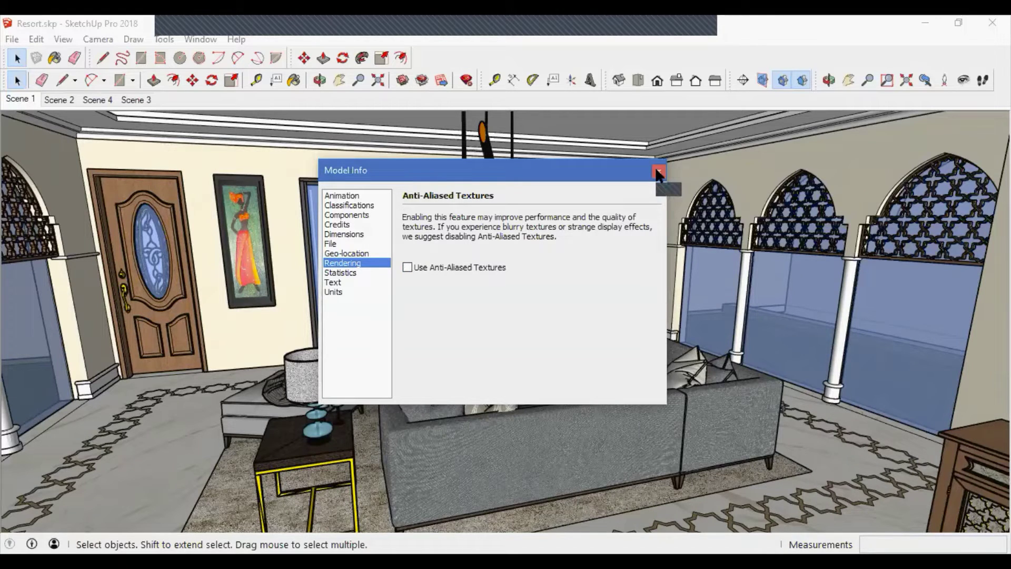
{"action": "left_click", "coordinate": [657, 171]}
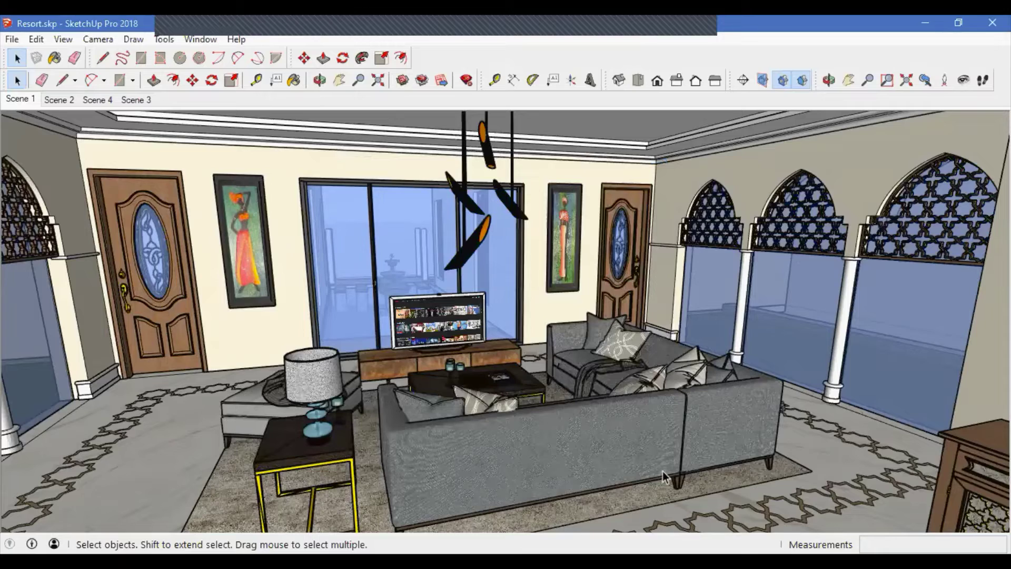
{"action": "middle_click_drag", "start_coordinate": [663, 471], "coordinate": [365, 421]}
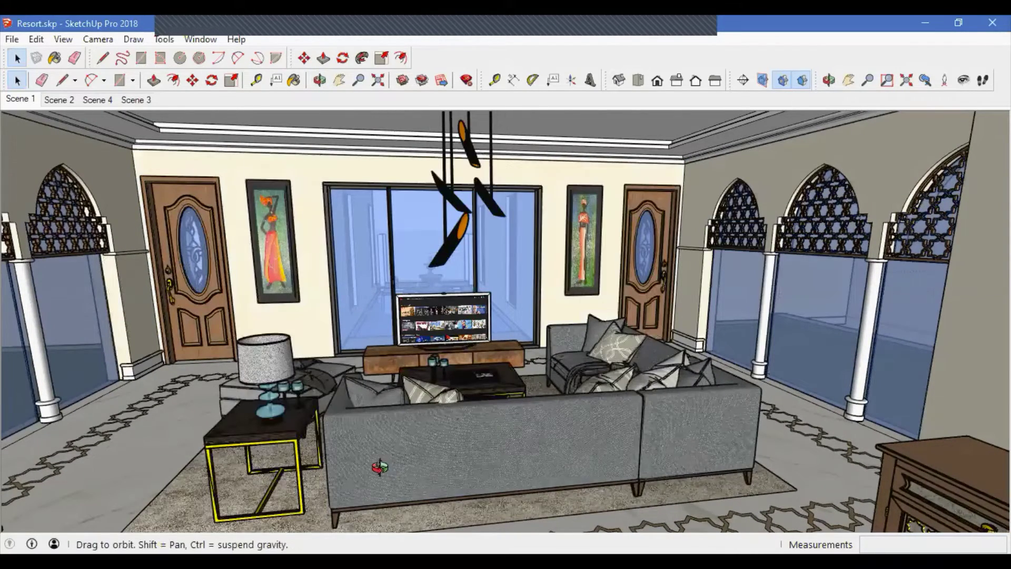
{"action": "middle_click_drag", "start_coordinate": [397, 440], "coordinate": [434, 447]}
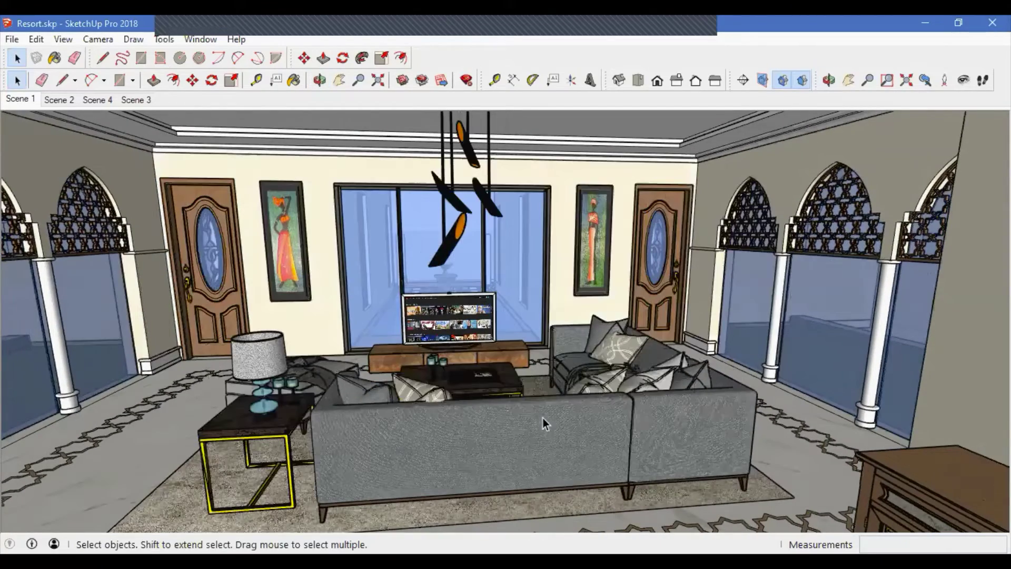
Set OpenGL multisample anti-aliasing to 1x with maximum texture size disabled, accept the preferences, and check the living room's display quality.
{"action": "left_click", "coordinate": [185, 40]}
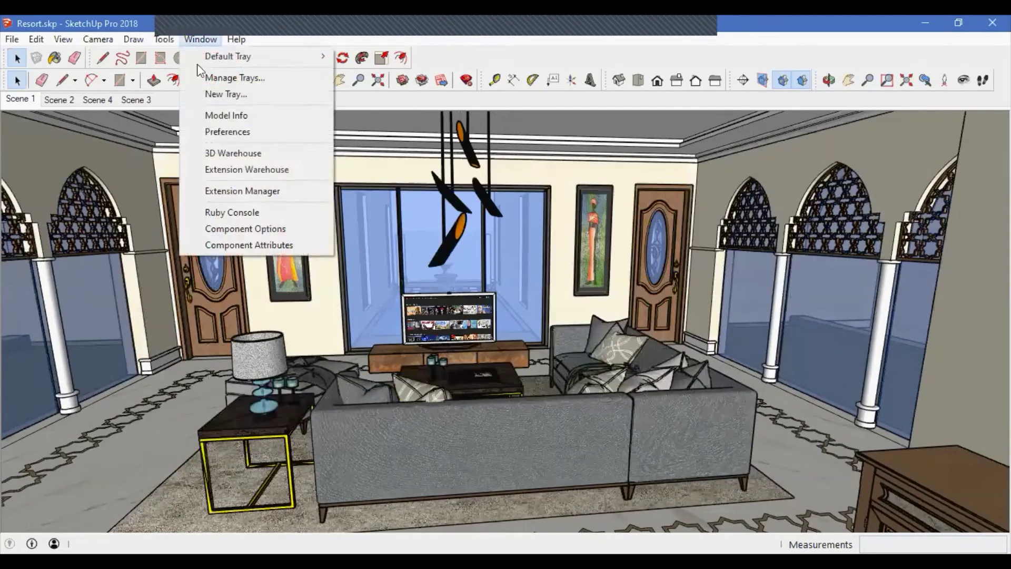
{"action": "left_click", "coordinate": [214, 135]}
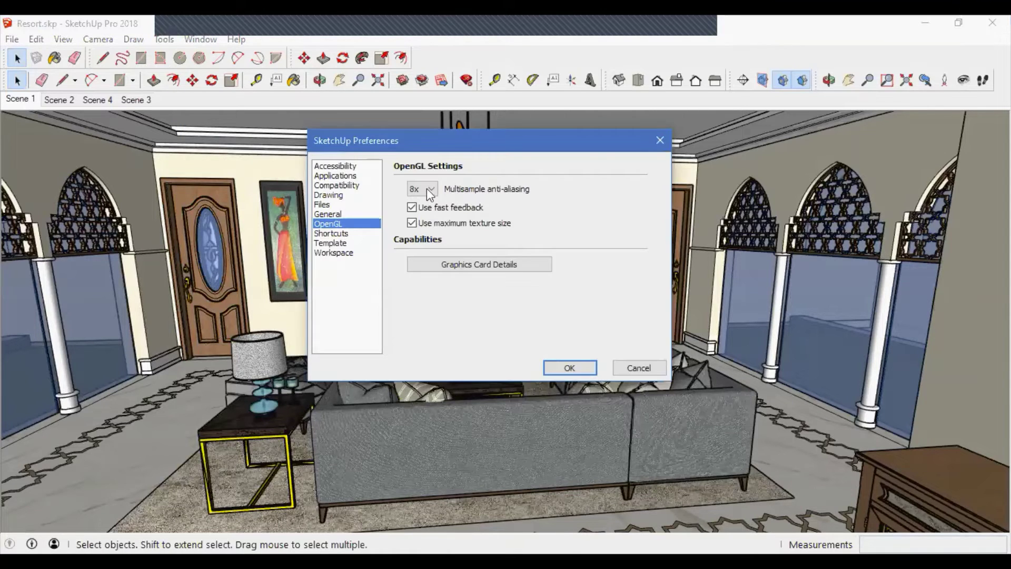
{"action": "left_click", "coordinate": [428, 189]}
{"action": "left_click", "coordinate": [425, 212]}
{"action": "left_click", "coordinate": [413, 223]}
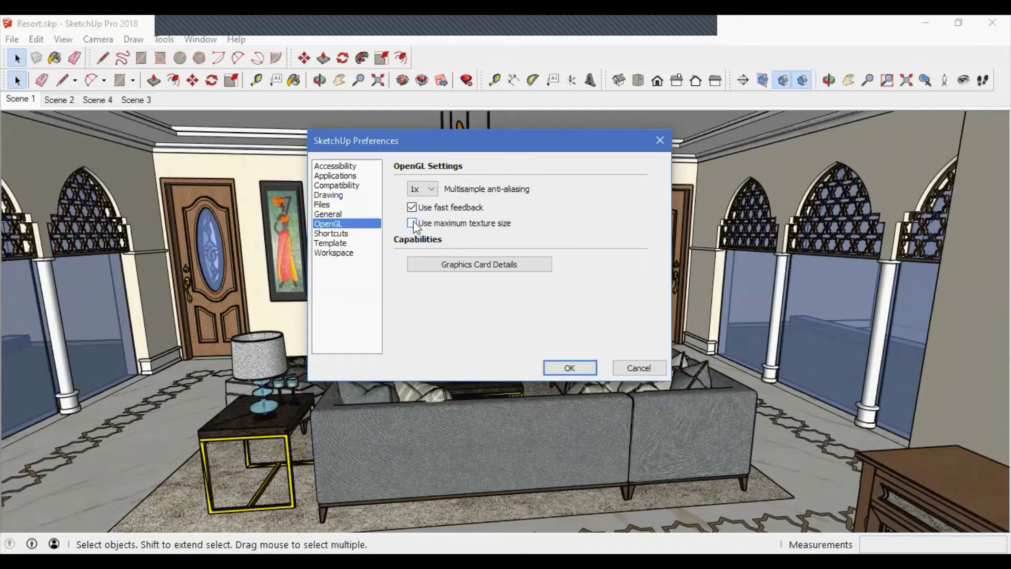
{"action": "left_click", "coordinate": [592, 369]}
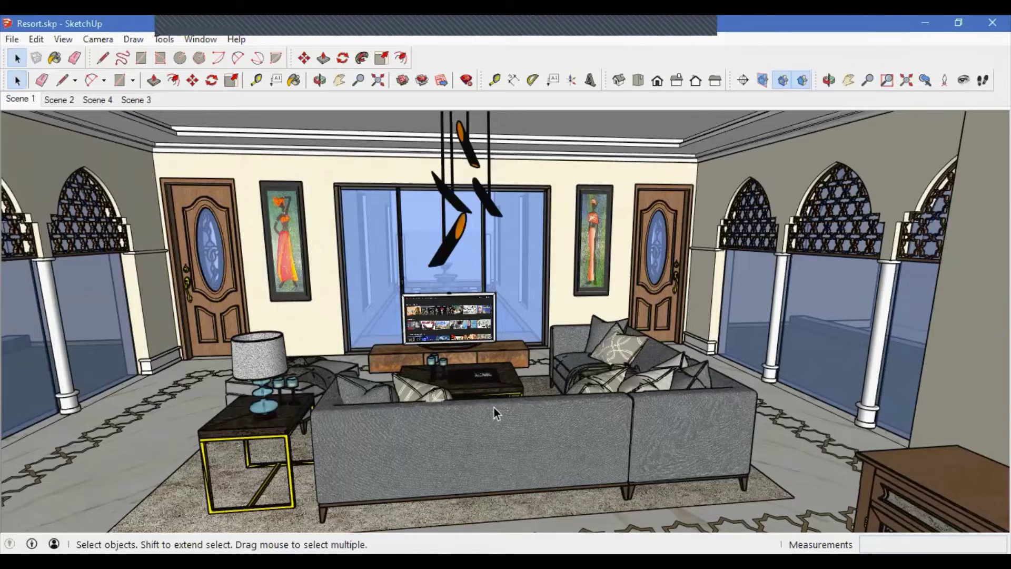
{"action": "middle_click_drag", "start_coordinate": [494, 407], "coordinate": [452, 393]}
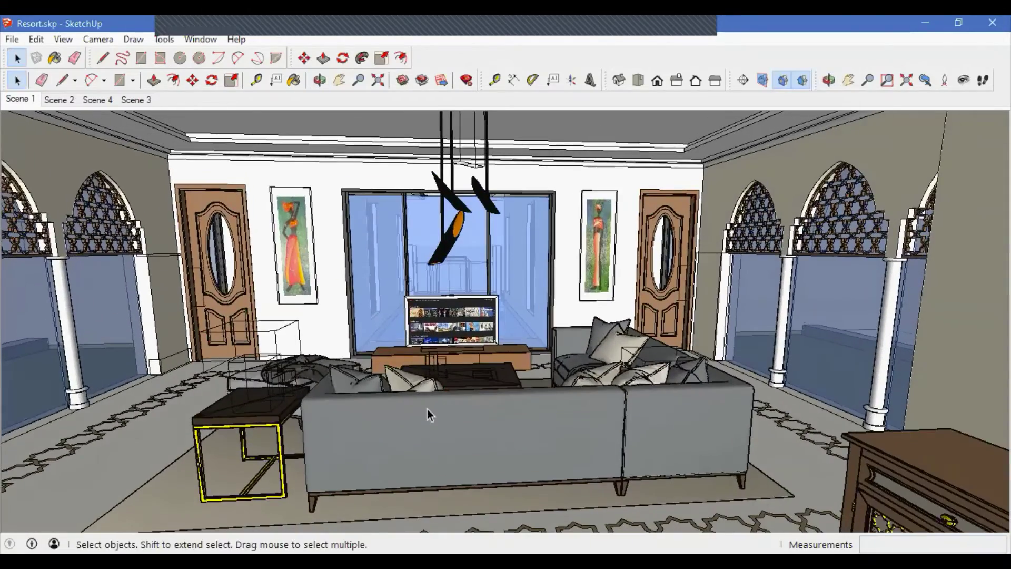
{"action": "middle_click_drag", "start_coordinate": [395, 409], "coordinate": [281, 436]}
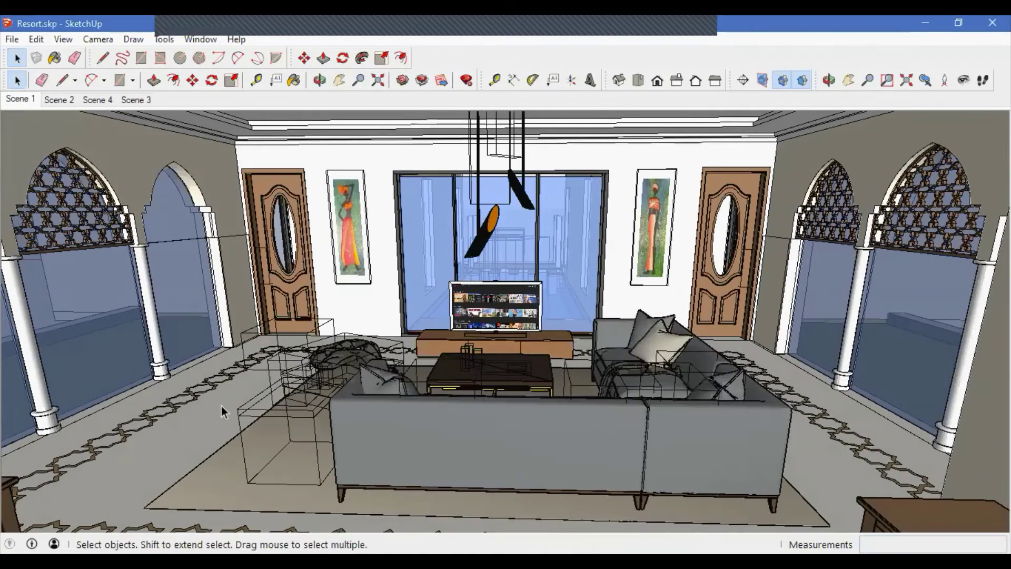
{"action": "middle_click_drag", "start_coordinate": [697, 339], "coordinate": [616, 381]}
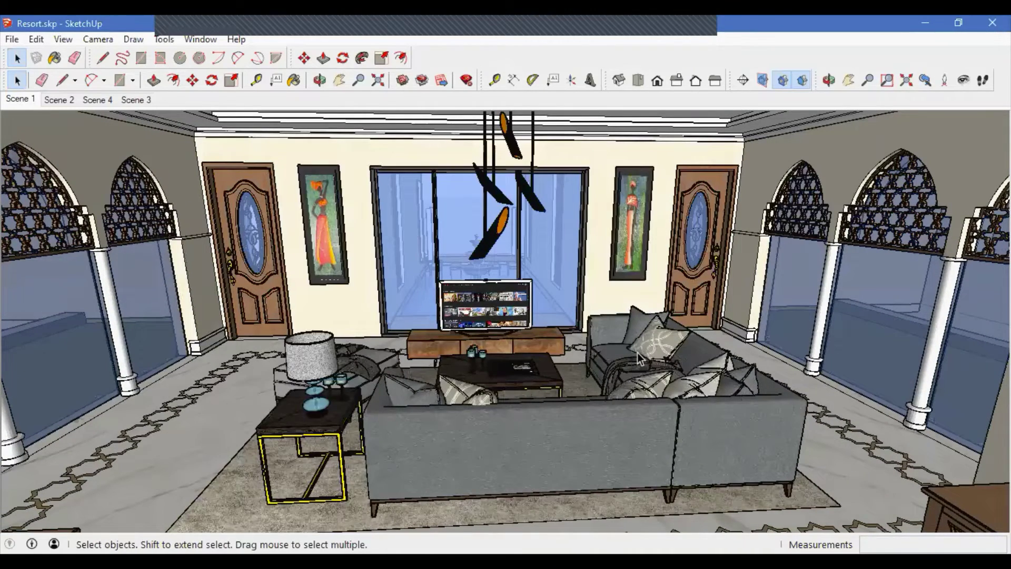
{"action": "middle_click_drag", "start_coordinate": [629, 374], "coordinate": [545, 400]}
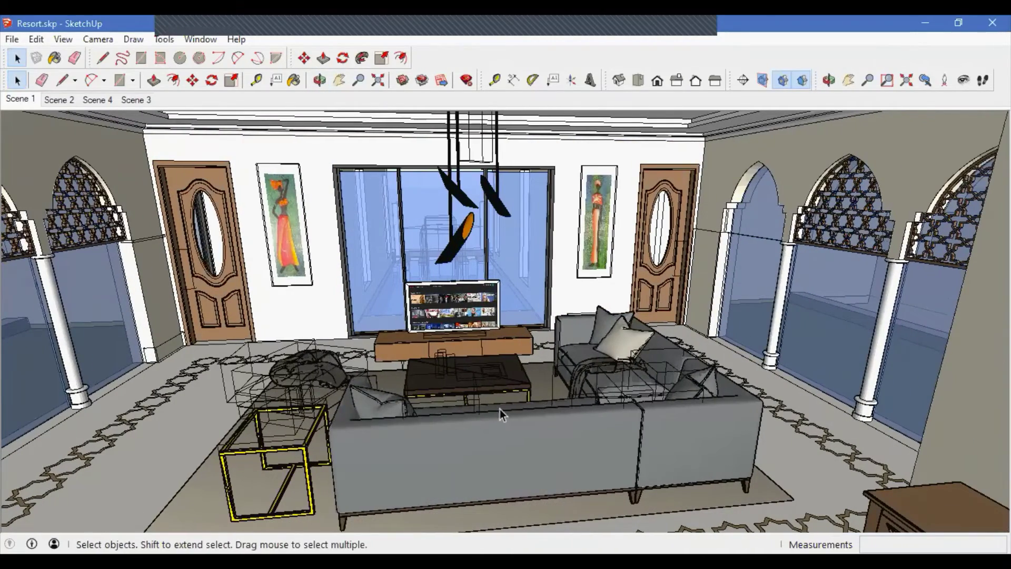
Show the default tray and open the edge settings of the Architectural Design Style for editing.
{"action": "left_click", "coordinate": [200, 39]}
{"action": "mouse_move", "coordinate": [226, 56]}
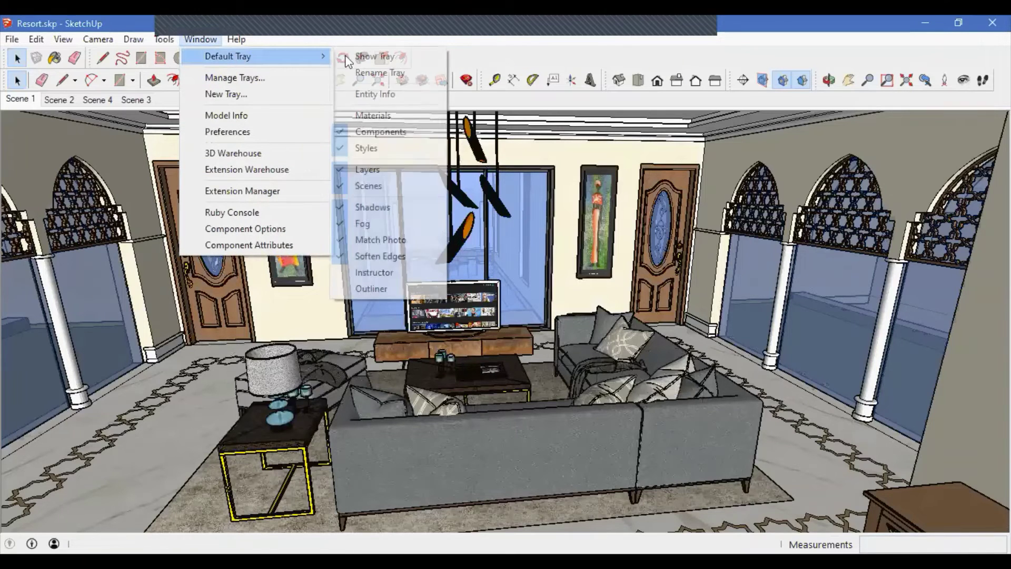
{"action": "left_click", "coordinate": [374, 55]}
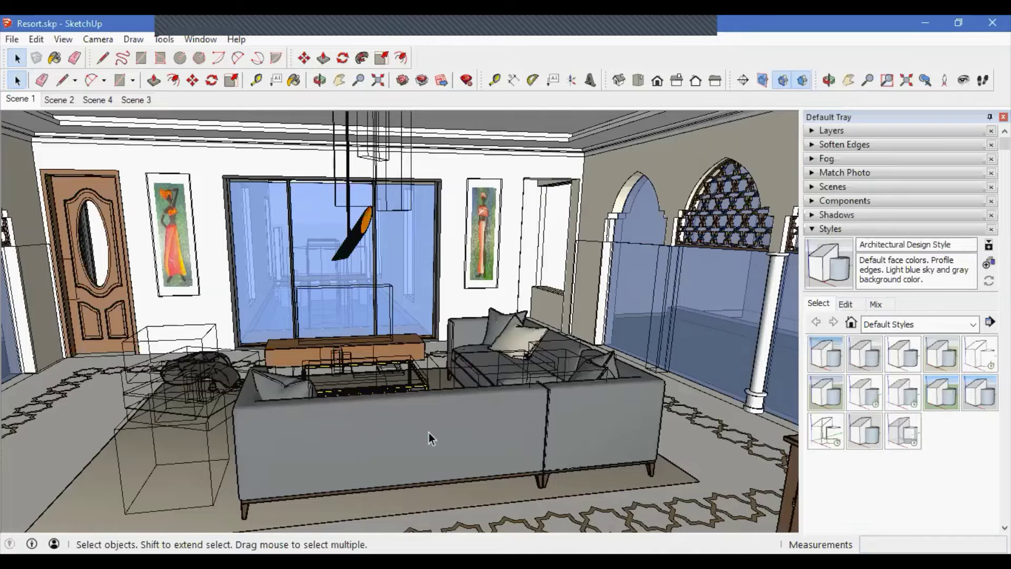
{"action": "mouse_move", "coordinate": [424, 434]}
{"action": "middle_mouse_down"}
{"action": "mouse_move", "coordinate": [432, 406]}
{"action": "mouse_move", "coordinate": [412, 423]}
{"action": "middle_mouse_up"}
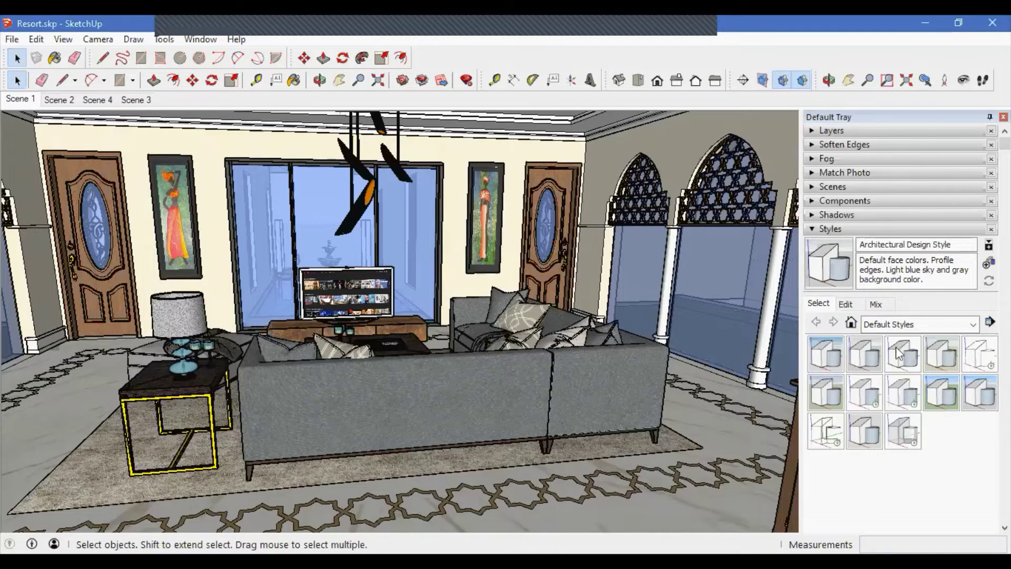
{"action": "left_click", "coordinate": [848, 305]}
{"action": "left_click", "coordinate": [826, 307]}
{"action": "left_click", "coordinate": [846, 304]}
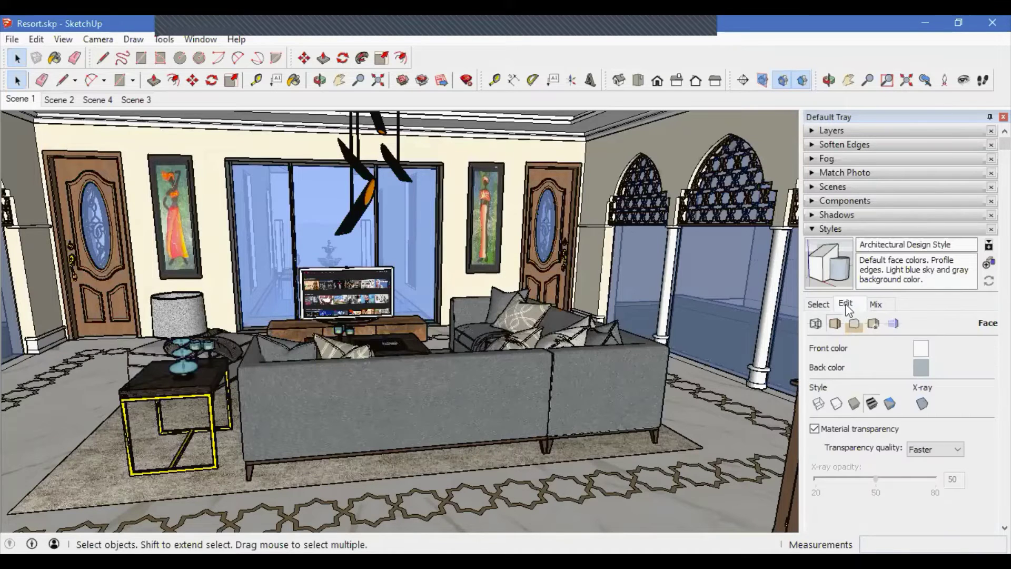
{"action": "left_click", "coordinate": [816, 325]}
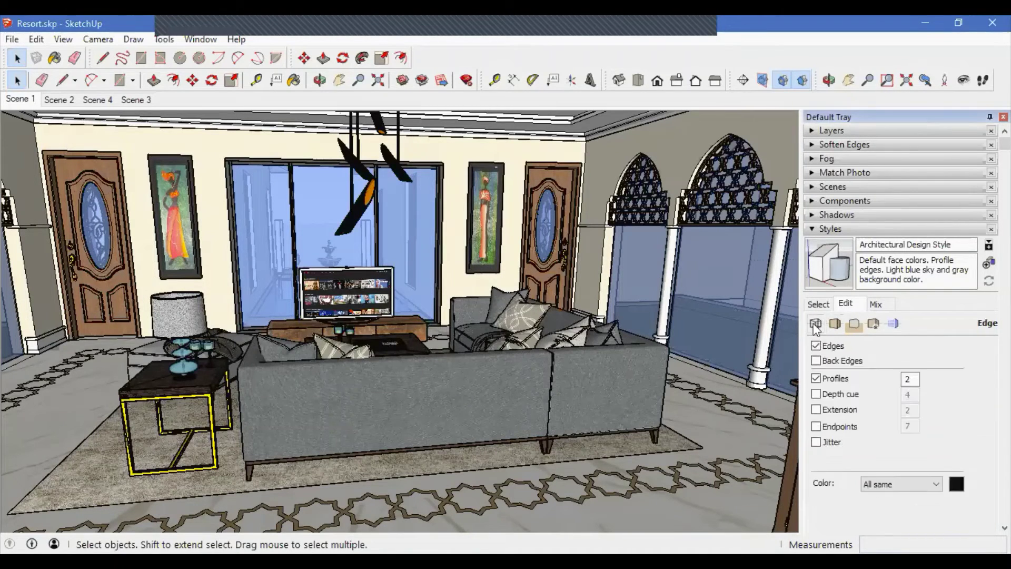
Toggle the style's profile lines off and back on, and set their thickness to 1.
{"action": "left_click", "coordinate": [816, 379]}
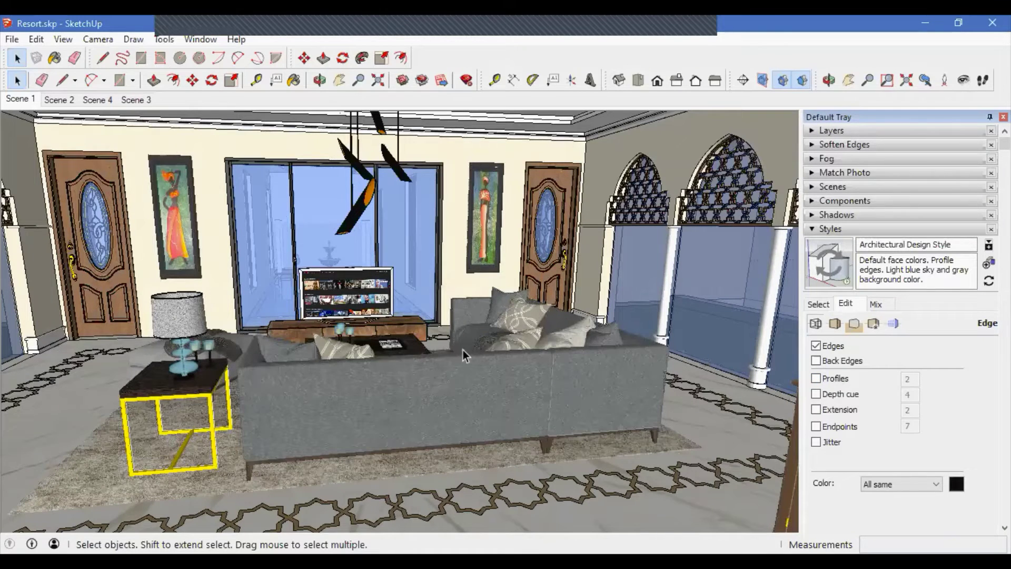
{"action": "left_click", "coordinate": [816, 379]}
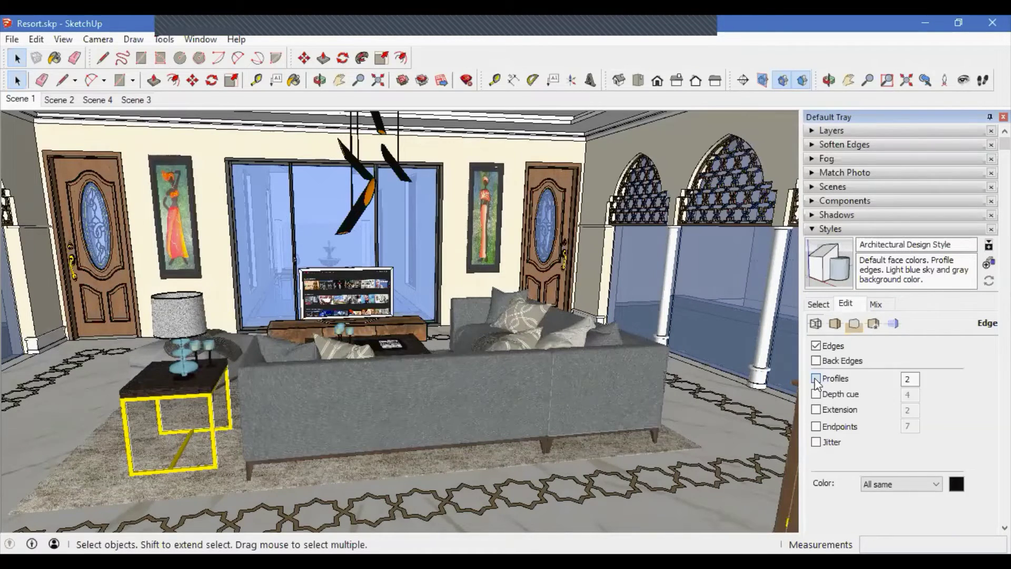
{"action": "double_click", "coordinate": [908, 379]}
{"action": "type", "text": "1"}
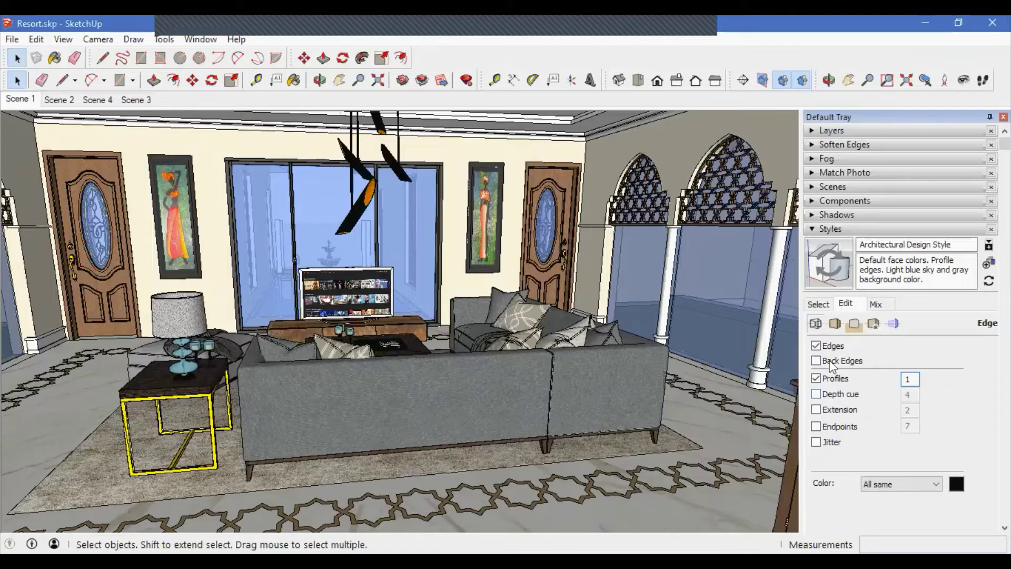
Disable both edges and profiles in the style's edge settings.
{"action": "left_click", "coordinate": [816, 347]}
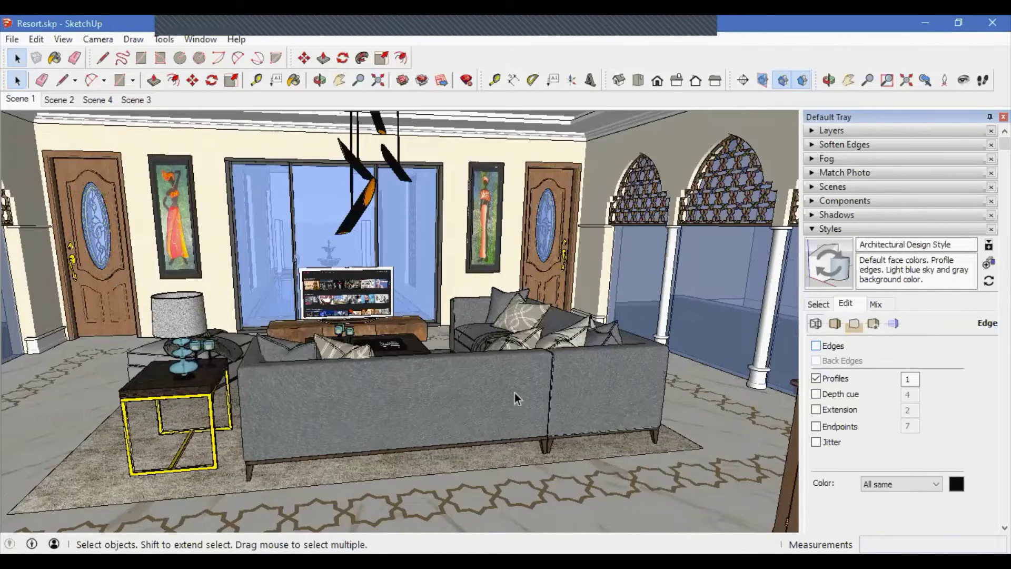
{"action": "middle_click_drag", "start_coordinate": [434, 431], "coordinate": [466, 471]}
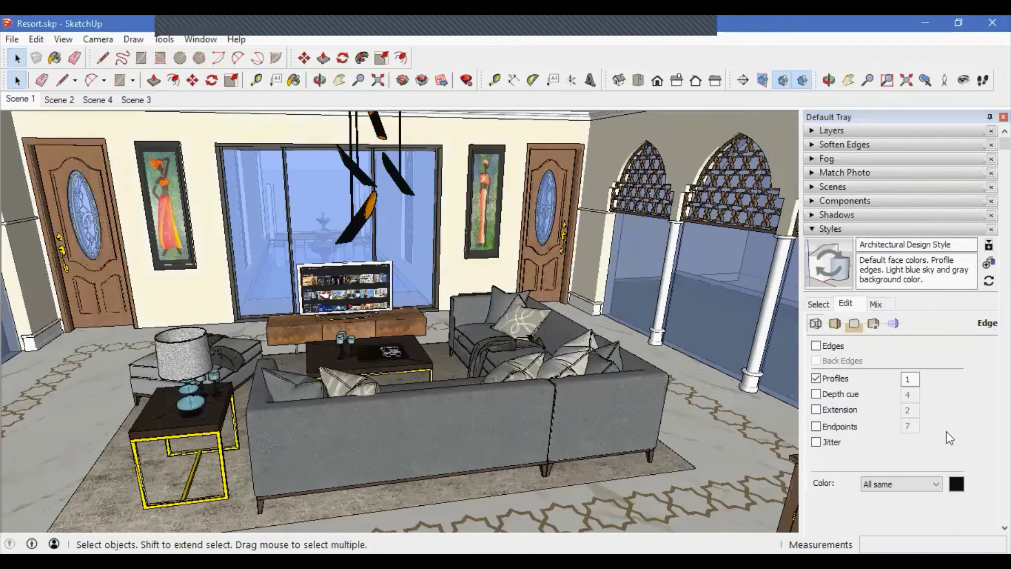
{"action": "left_click", "coordinate": [817, 377]}
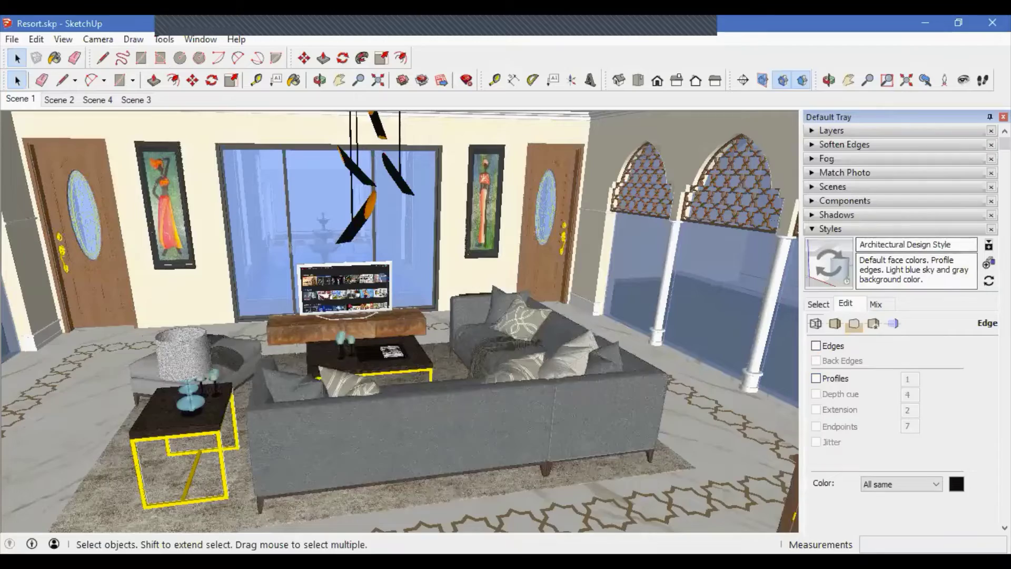
Examine the living room without edge lines from other angles, and view Scene 2 and Scene 4.
{"action": "middle_click_drag", "start_coordinate": [779, 363], "coordinate": [531, 433]}
{"action": "scroll", "coordinate": [634, 365], "scroll_direction": "down", "scroll_amount": 3}
{"action": "scroll", "coordinate": [585, 384], "scroll_direction": "down", "scroll_amount": 2}
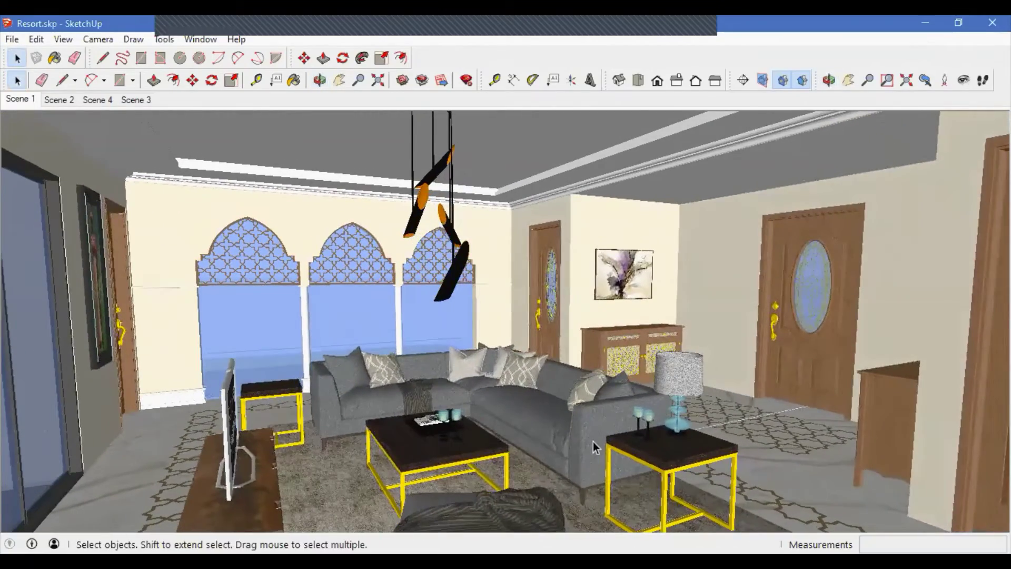
{"action": "middle_click_drag", "start_coordinate": [593, 441], "coordinate": [529, 453]}
{"action": "middle_click_drag", "start_coordinate": [599, 449], "coordinate": [624, 471]}
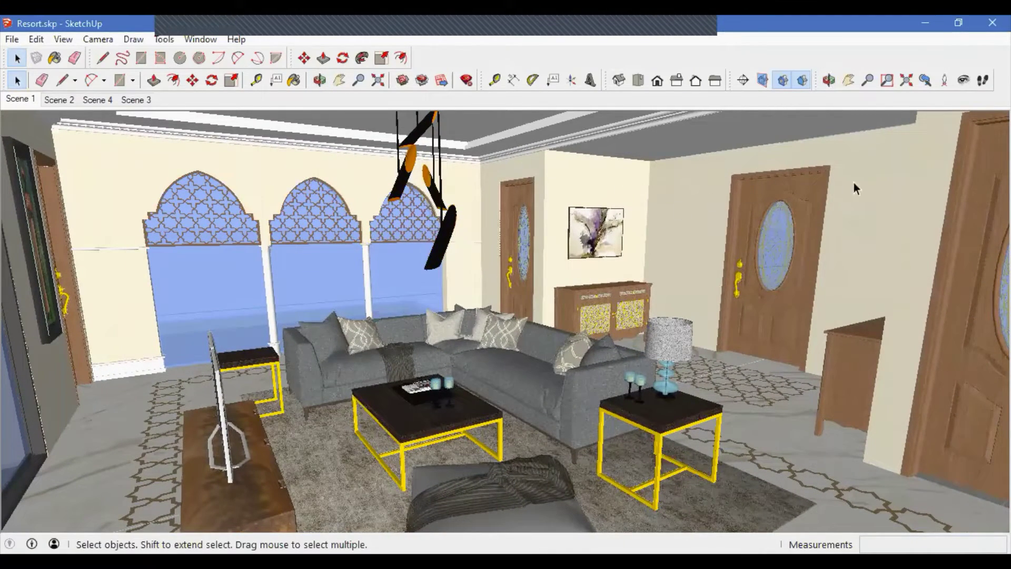
{"action": "middle_click_drag", "start_coordinate": [621, 369], "coordinate": [361, 375]}
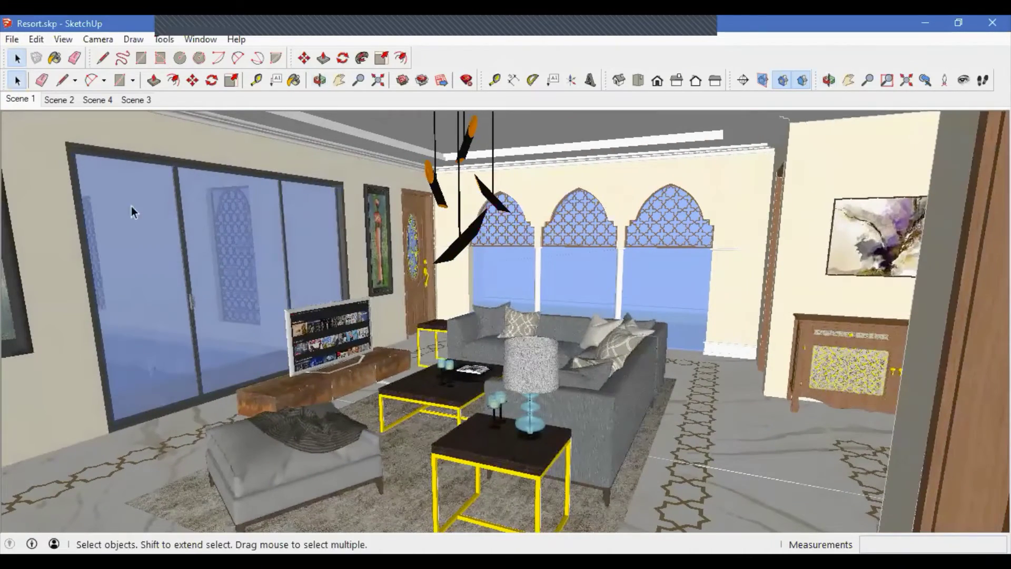
{"action": "left_click", "coordinate": [45, 101]}
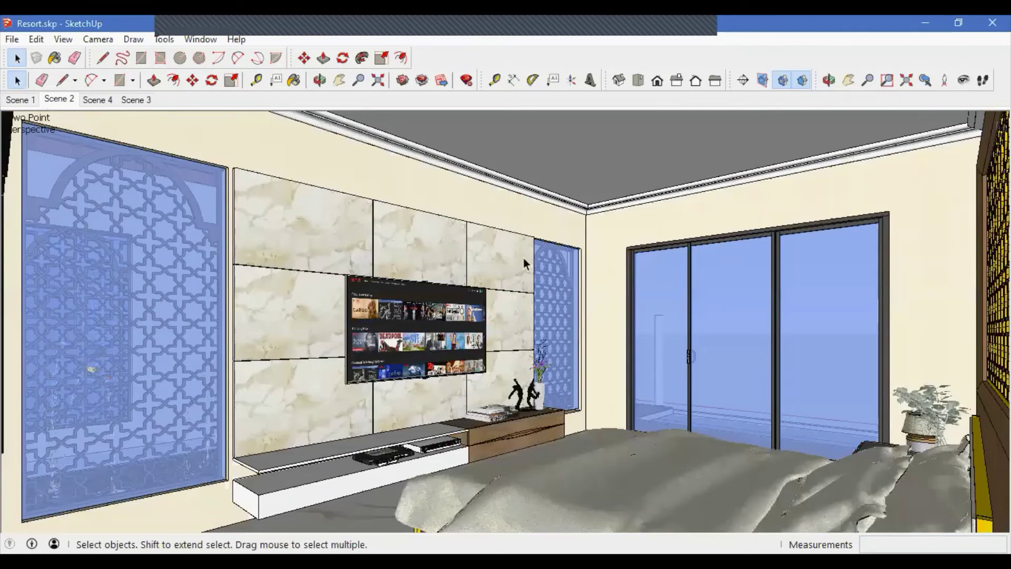
{"action": "left_click", "coordinate": [103, 100]}
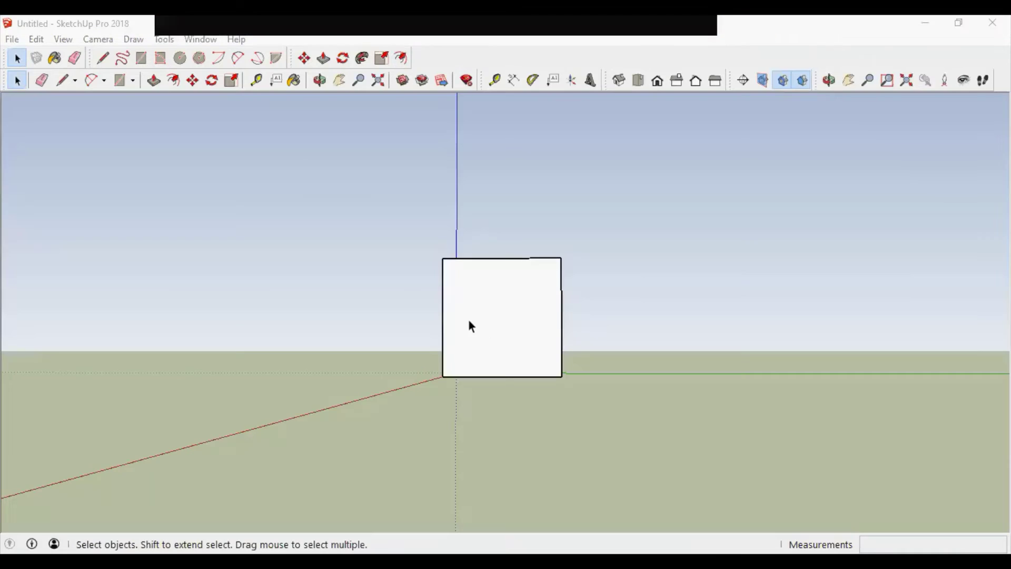
In the untitled cube model, set OpenGL multisample anti-aliasing to 8x, enable maximum texture size, and accept the preferences.
{"action": "middle_click_drag", "start_coordinate": [467, 317], "coordinate": [596, 438]}
{"action": "middle_click_drag", "start_coordinate": [501, 388], "coordinate": [583, 393]}
{"action": "scroll", "coordinate": [581, 390], "scroll_direction": "up", "scroll_amount": 4}
{"action": "middle_click_drag", "start_coordinate": [540, 367], "coordinate": [469, 388]}
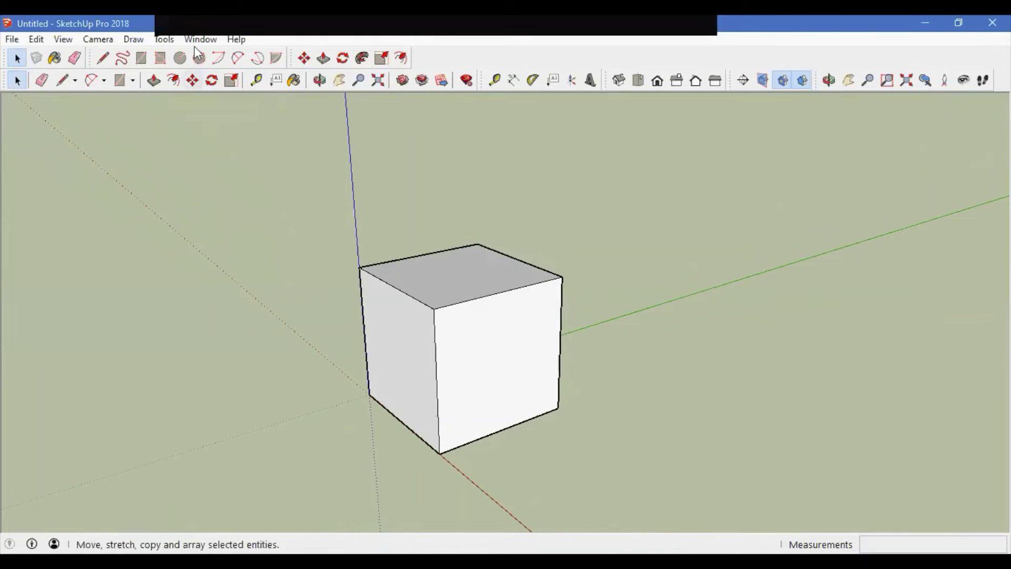
{"action": "left_click", "coordinate": [200, 39]}
{"action": "left_click", "coordinate": [230, 131]}
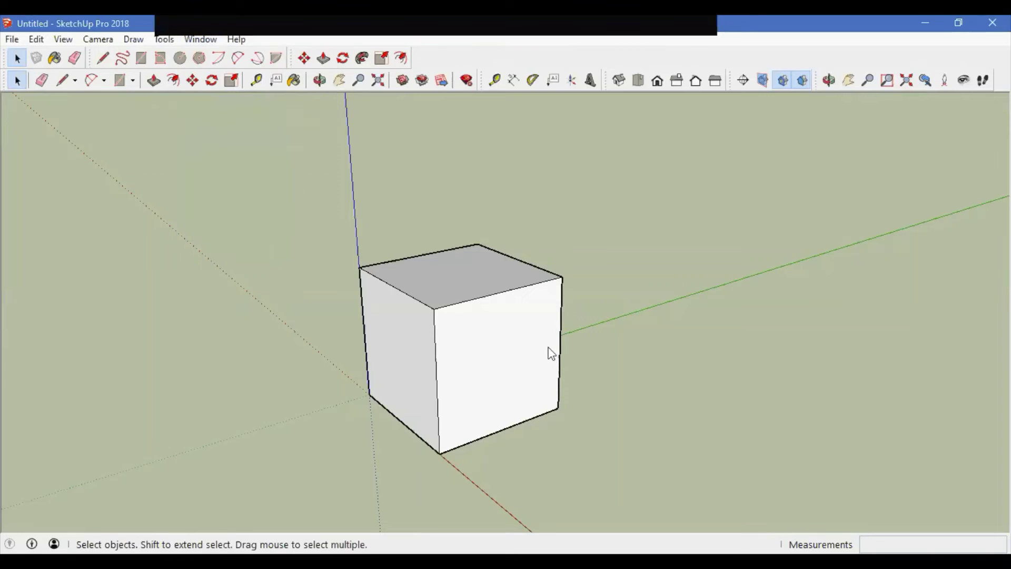
{"action": "left_click", "coordinate": [423, 190]}
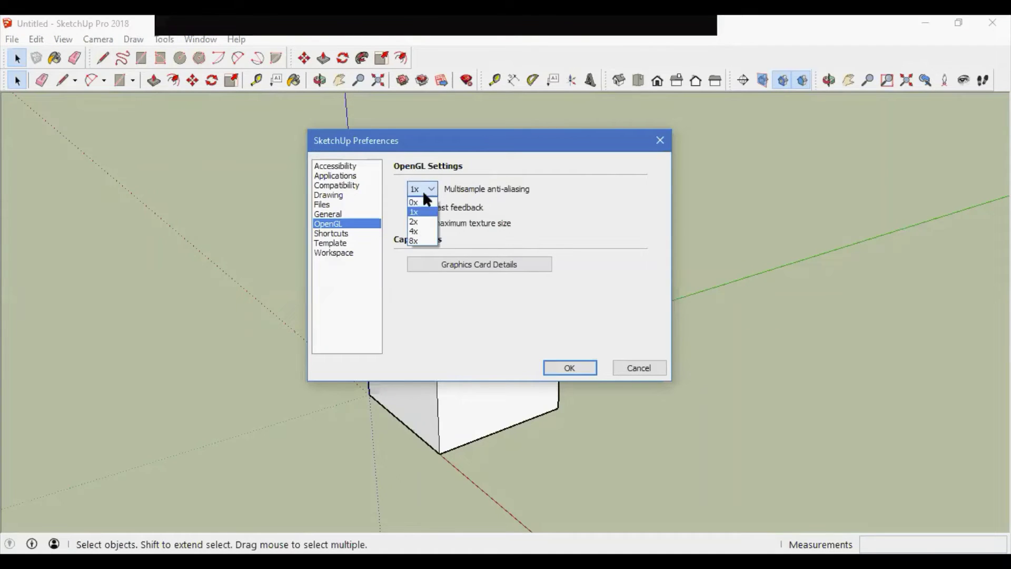
{"action": "left_click", "coordinate": [418, 237]}
{"action": "left_click", "coordinate": [413, 223]}
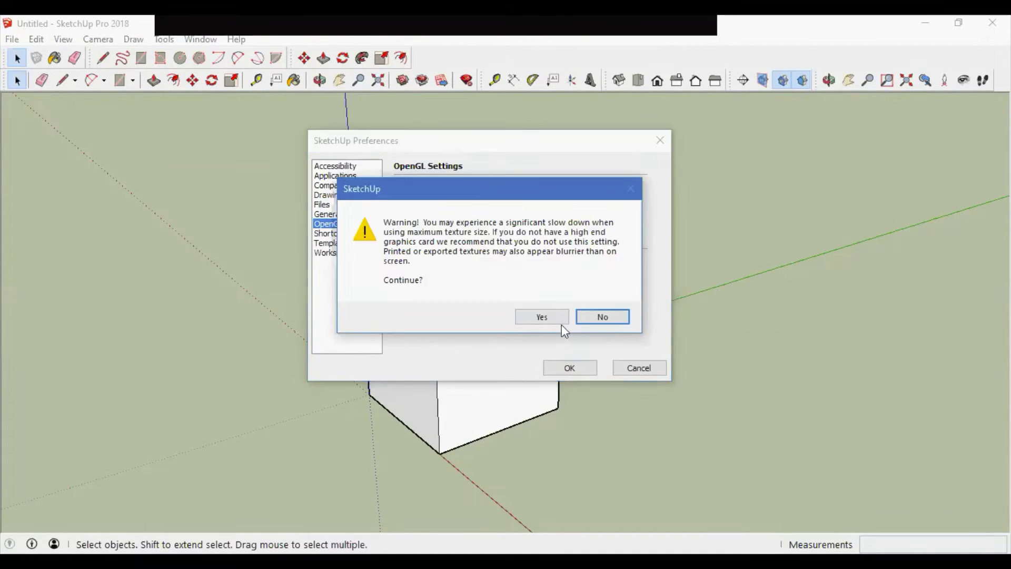
{"action": "left_click", "coordinate": [561, 320]}
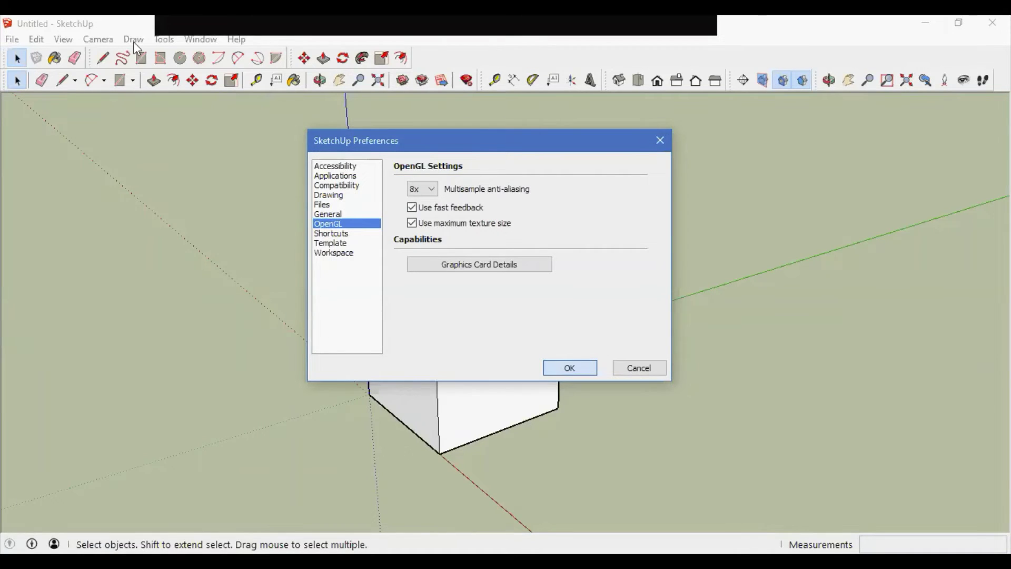
{"action": "key", "text": "Return"}
Check the anti-aliased textures option in the cube model's rendering settings, and close the settings.
{"action": "left_click", "coordinate": [200, 39]}
{"action": "left_click", "coordinate": [226, 116]}
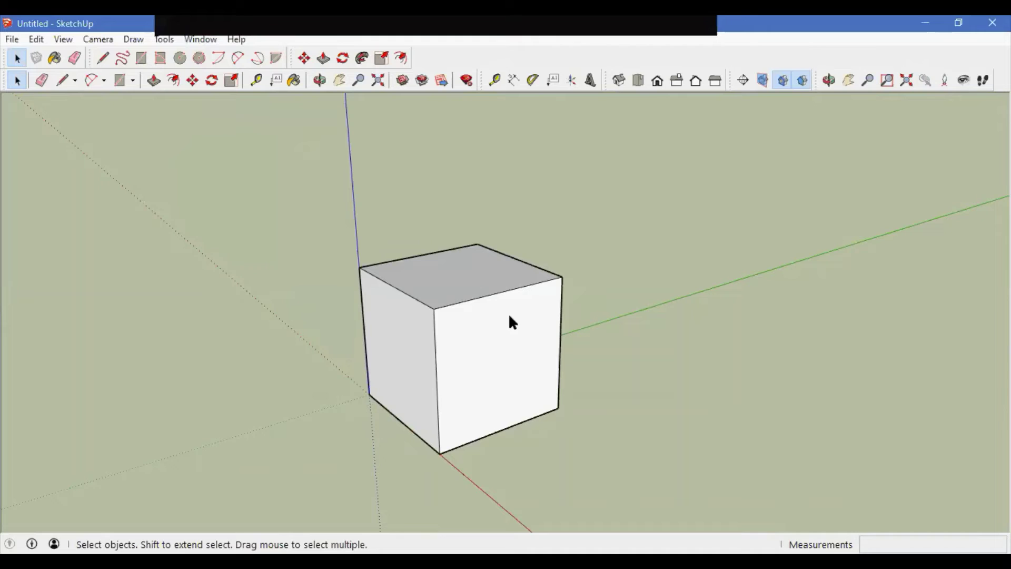
{"action": "left_click", "coordinate": [658, 173]}
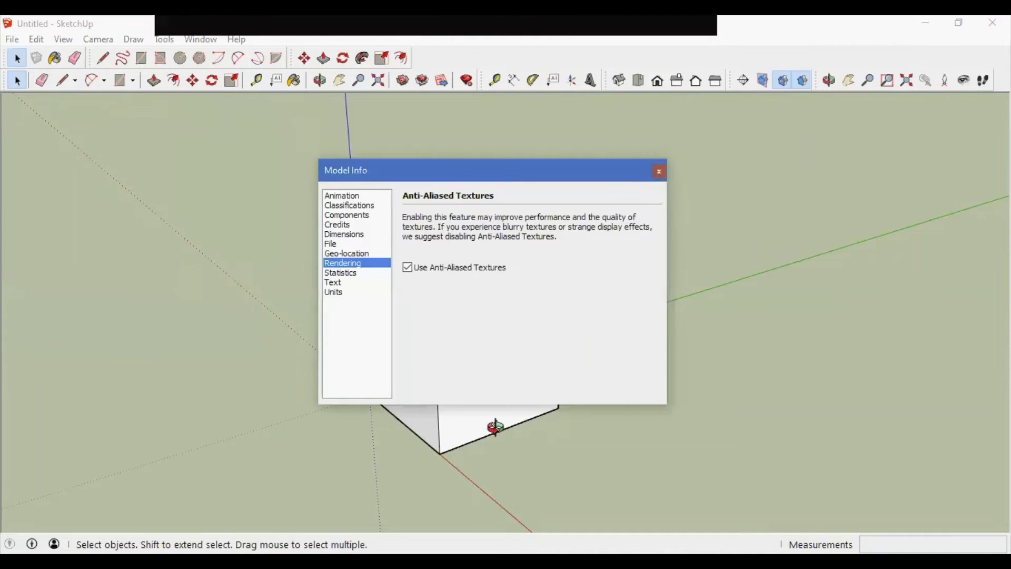
{"action": "mouse_move", "coordinate": [492, 422]}
{"action": "middle_mouse_down"}
{"action": "mouse_move", "coordinate": [425, 425]}
{"action": "mouse_move", "coordinate": [463, 406]}
{"action": "mouse_move", "coordinate": [565, 456]}
{"action": "mouse_move", "coordinate": [501, 432]}
{"action": "middle_mouse_up"}
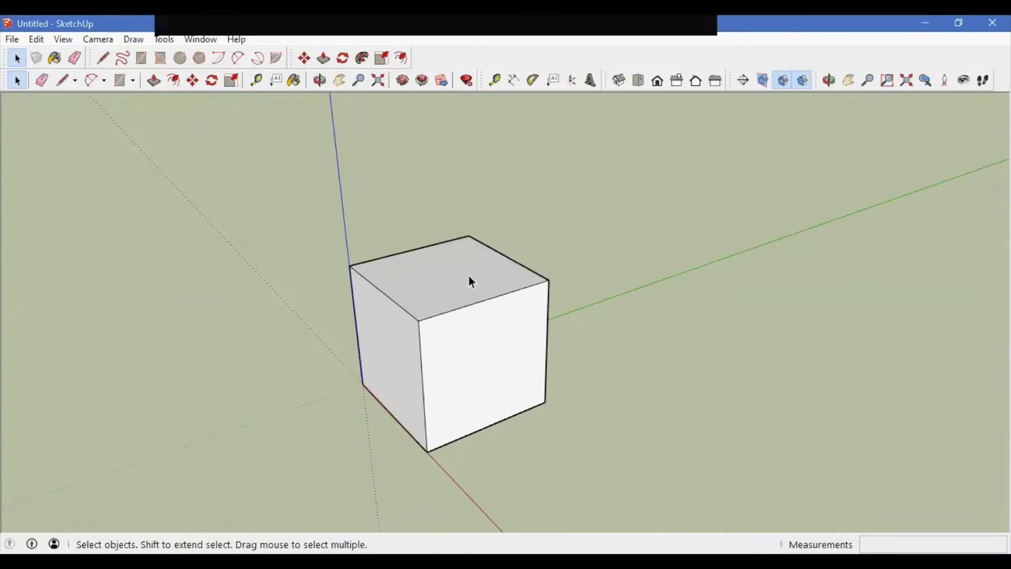
Show the default tray beside the cube model and collapse its Styles section.
{"action": "left_click", "coordinate": [194, 42]}
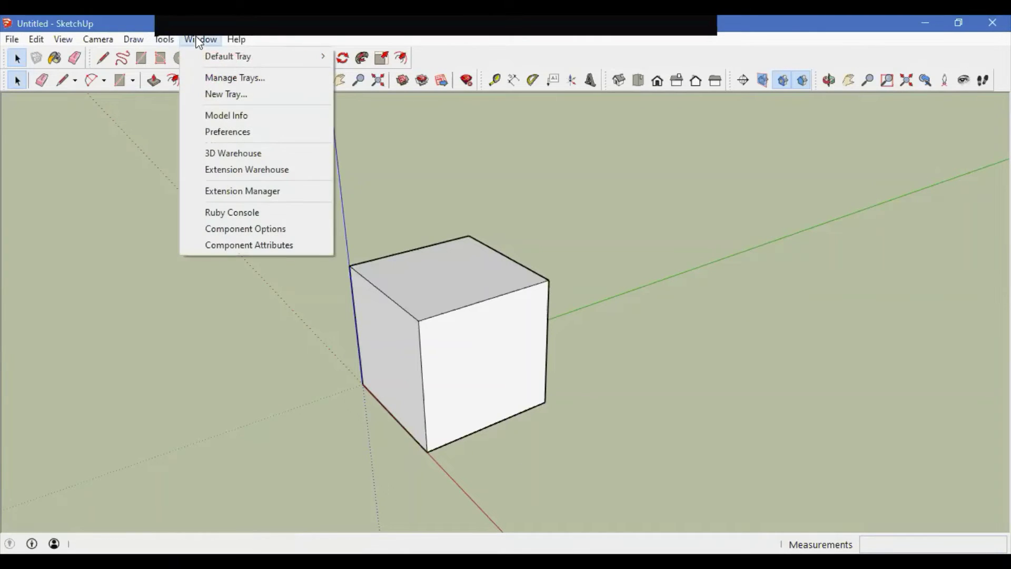
{"action": "mouse_move", "coordinate": [252, 56]}
{"action": "left_click", "coordinate": [364, 56]}
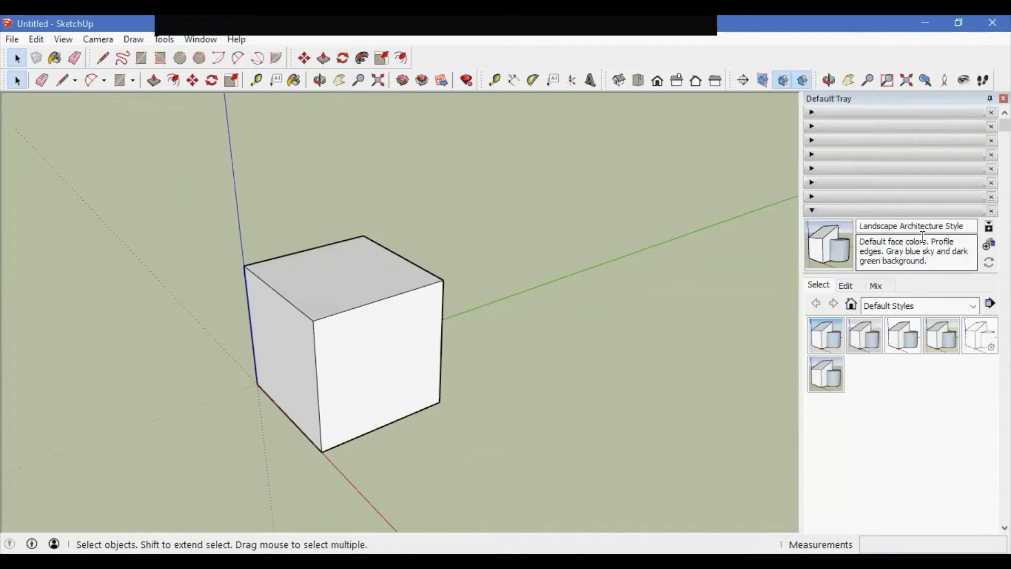
{"action": "left_click", "coordinate": [847, 211]}
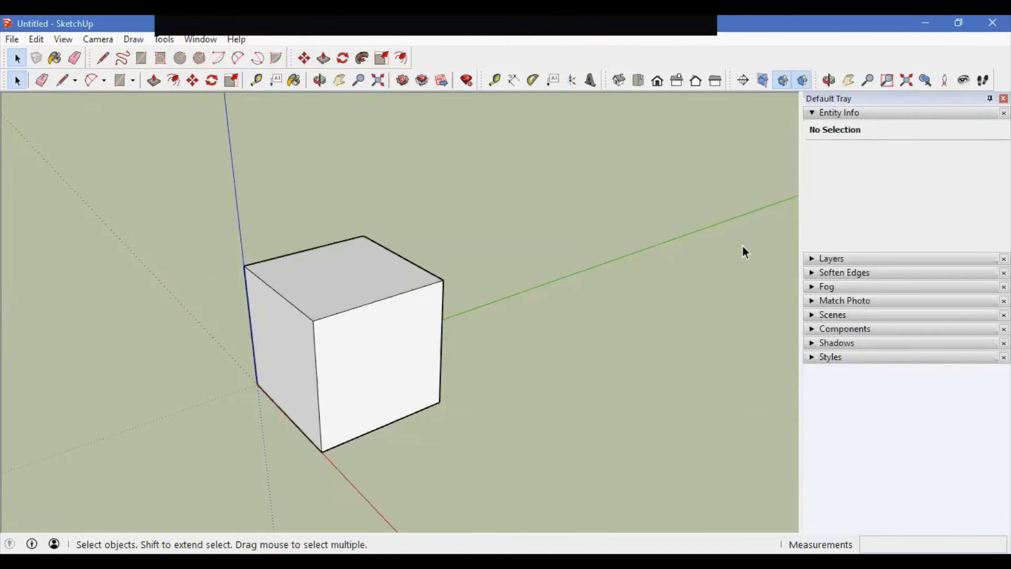
Draw a line about 56' 8" long across the ground beside the cube, and select it.
{"action": "middle_click_drag", "start_coordinate": [743, 251], "coordinate": [307, 343]}
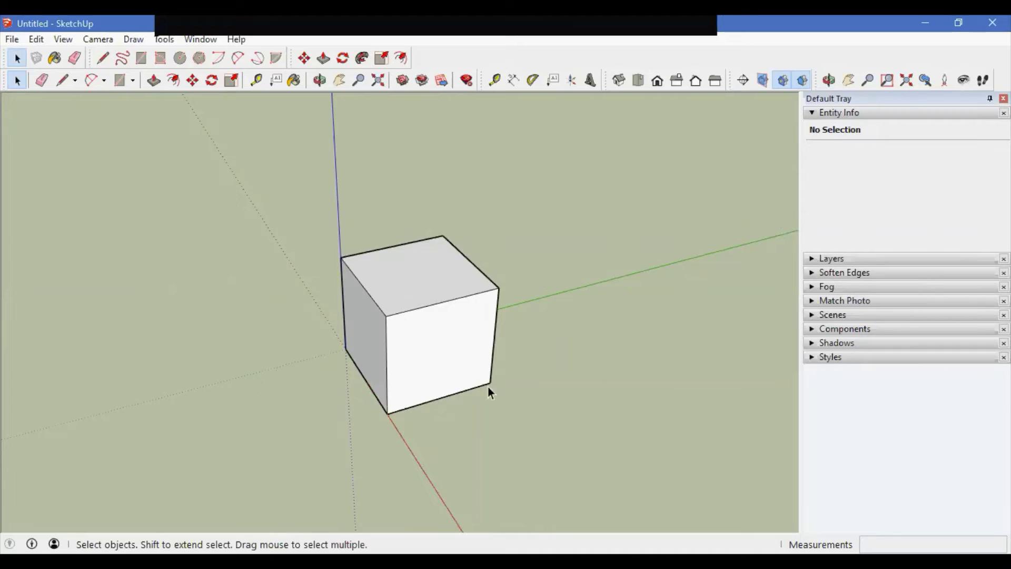
{"action": "middle_click_drag", "start_coordinate": [155, 258], "coordinate": [396, 355]}
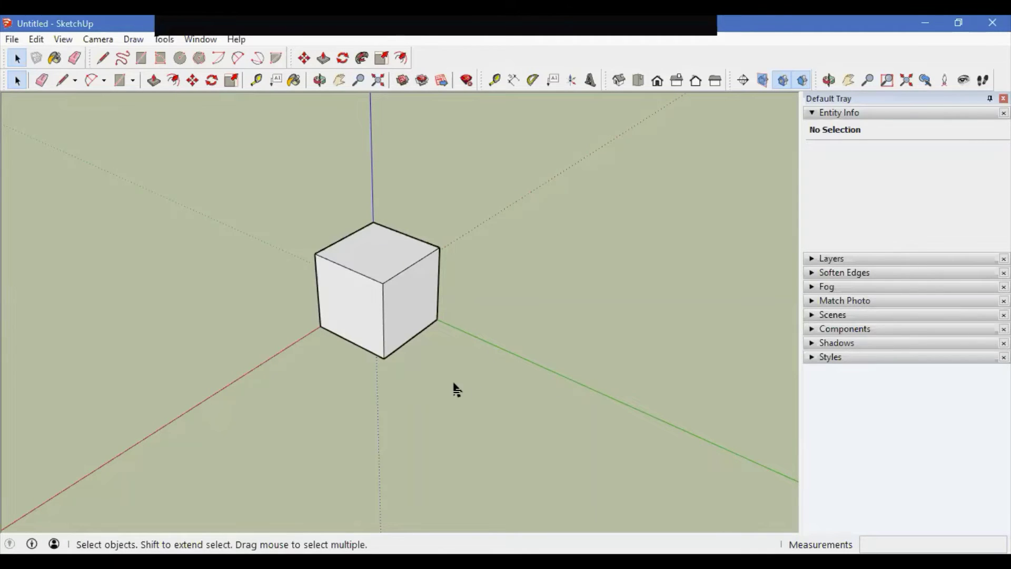
{"action": "middle_click_drag", "start_coordinate": [454, 387], "coordinate": [484, 410]}
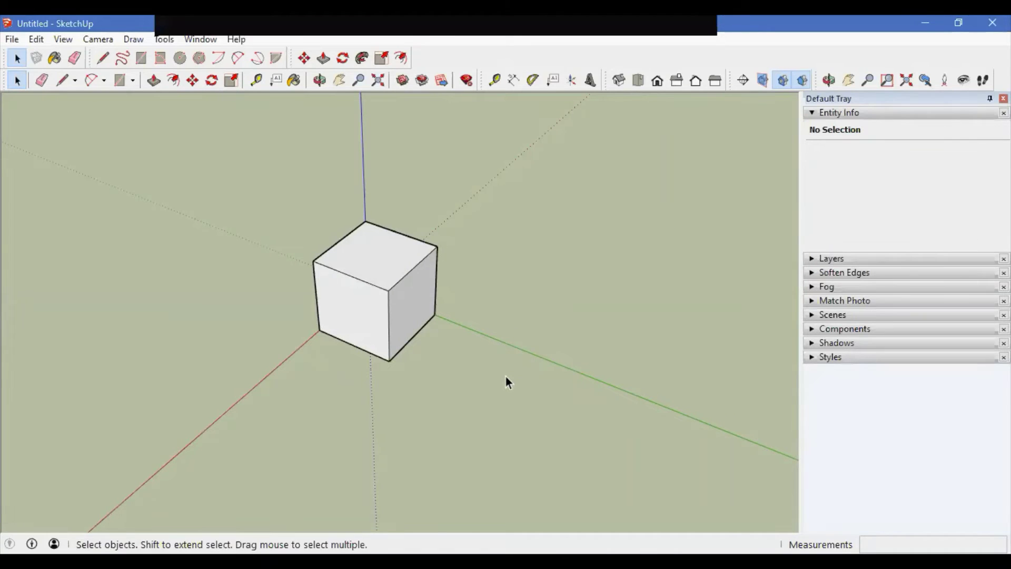
{"action": "key", "text": "l"}
{"action": "left_click", "coordinate": [364, 425]}
{"action": "left_click", "coordinate": [707, 307]}
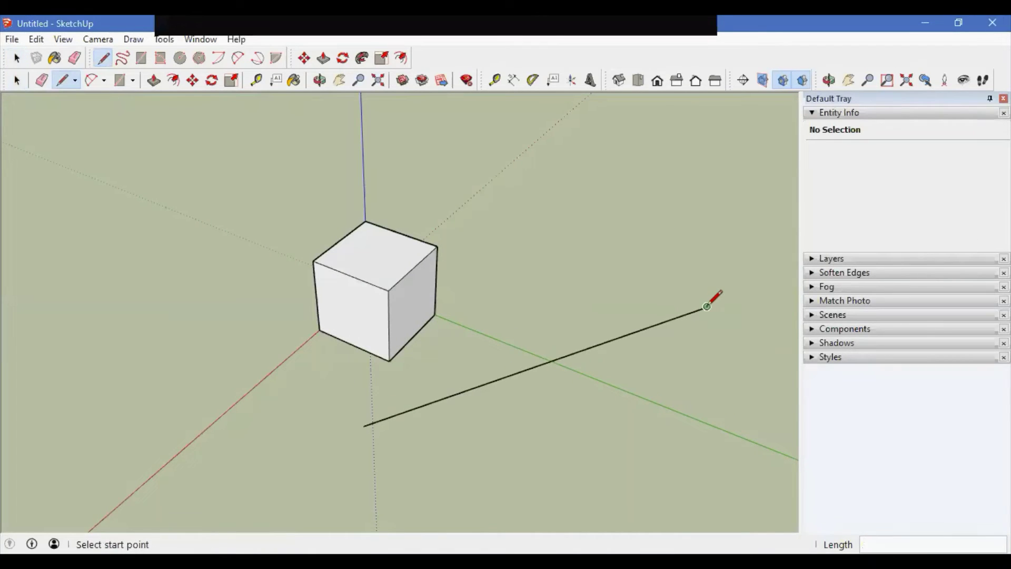
{"action": "key", "text": "space"}
{"action": "left_click", "coordinate": [658, 324]}
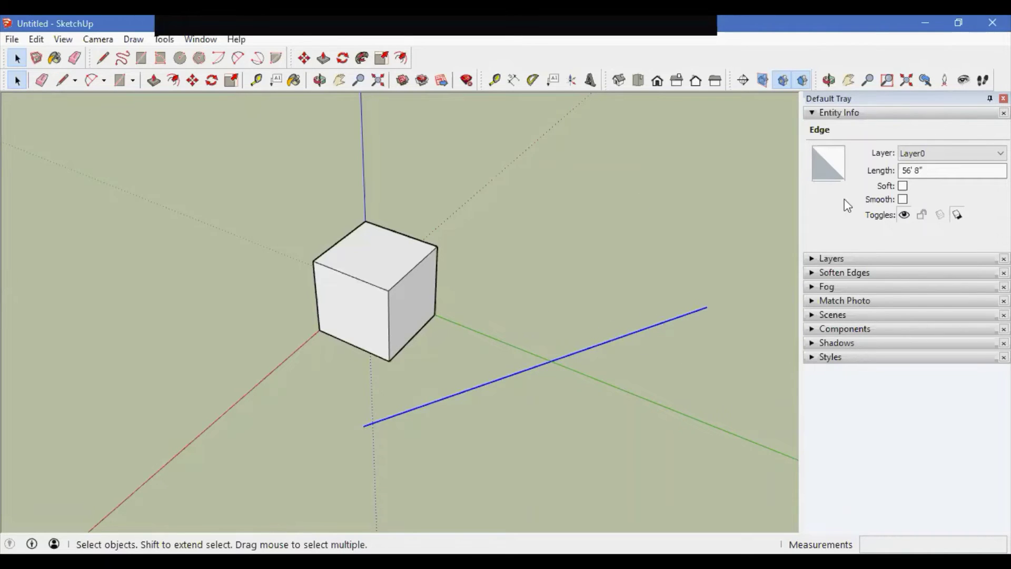
Check the line's length in Entity Info and toggle its Soft and Smooth options on and back off.
{"action": "left_click", "coordinate": [916, 172]}
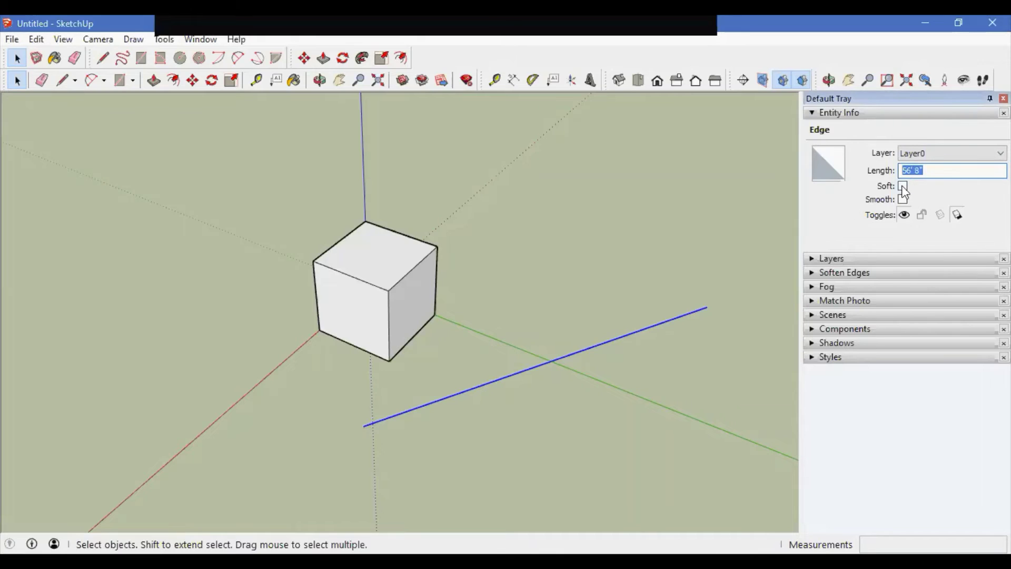
{"action": "left_click", "coordinate": [903, 186]}
{"action": "left_click", "coordinate": [903, 200]}
{"action": "left_click", "coordinate": [903, 201]}
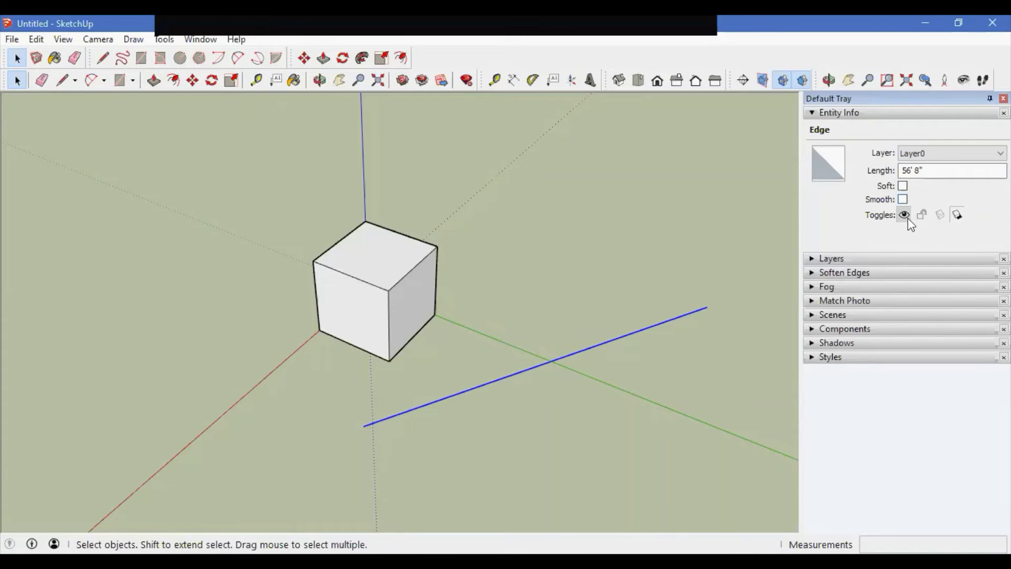
Hide the selected line using its visibility toggle, and unhide it again.
{"action": "left_click", "coordinate": [904, 214]}
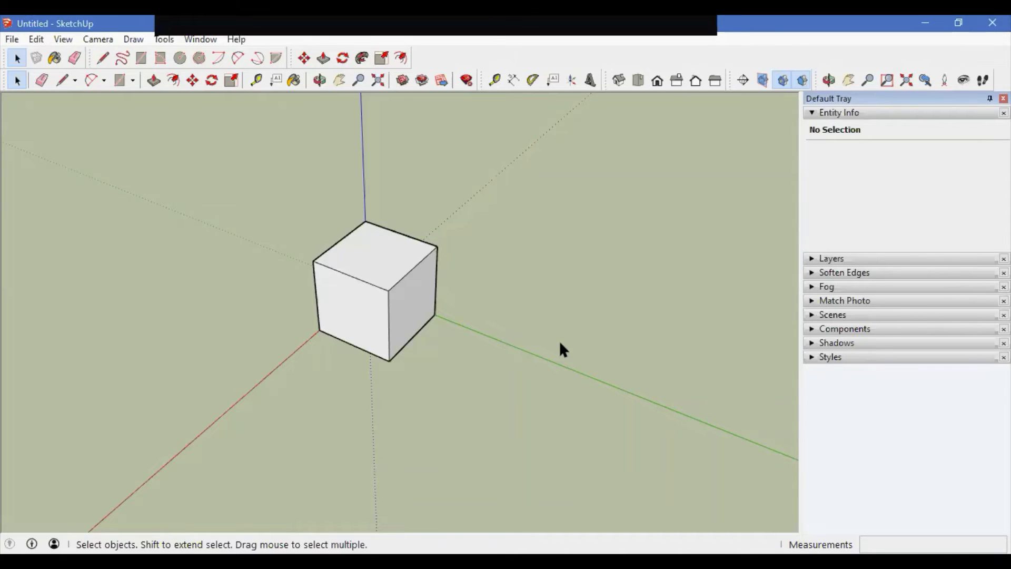
{"action": "left_click", "coordinate": [36, 39]}
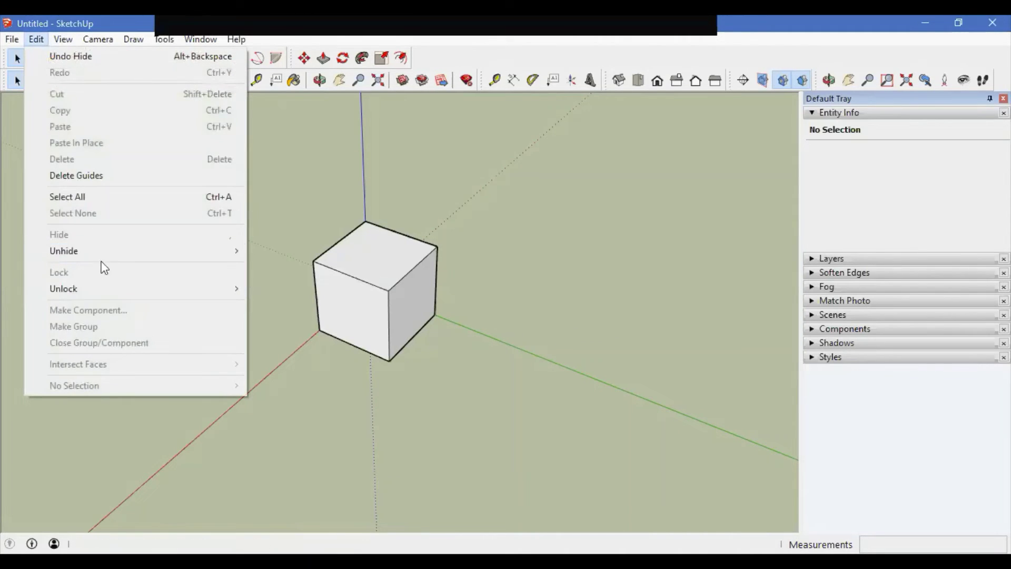
{"action": "mouse_move", "coordinate": [111, 258]}
{"action": "left_click", "coordinate": [298, 283]}
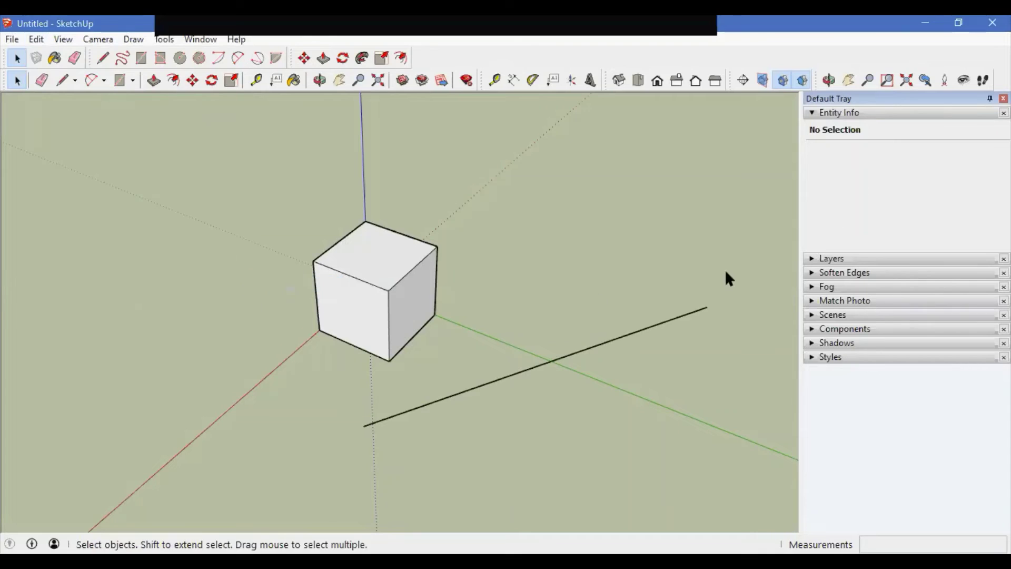
Select the line beside the cube and turn its shadow casting off and back on.
{"action": "left_click", "coordinate": [672, 320]}
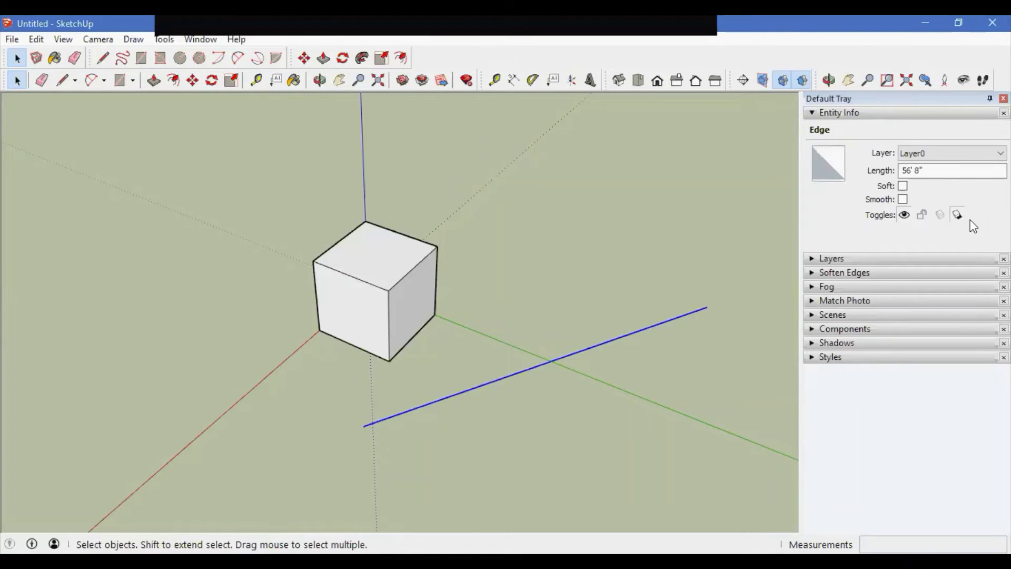
{"action": "left_click", "coordinate": [958, 214]}
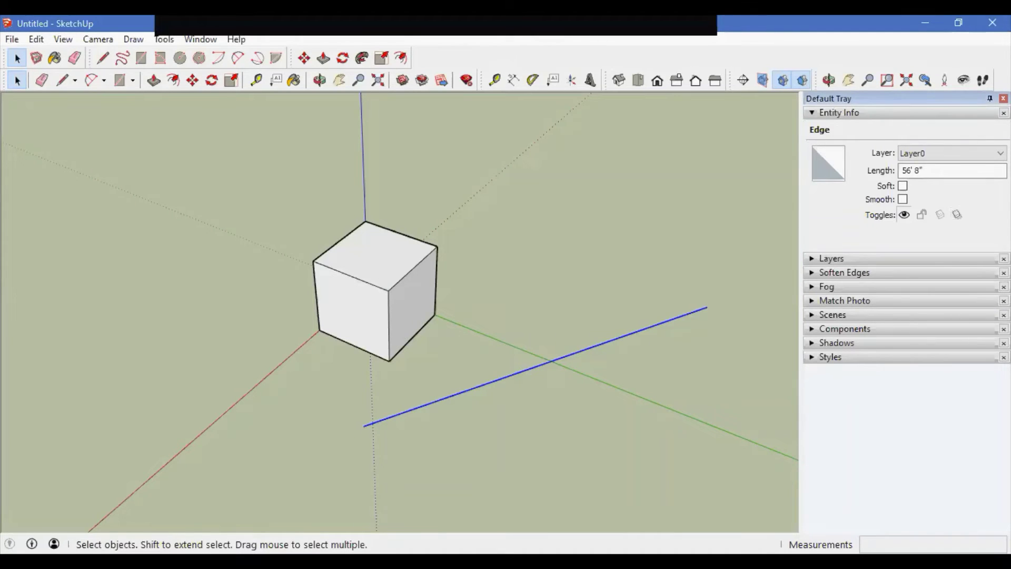
{"action": "left_click", "coordinate": [958, 216]}
{"action": "scroll", "coordinate": [391, 265], "scroll_direction": "down", "scroll_amount": 3}
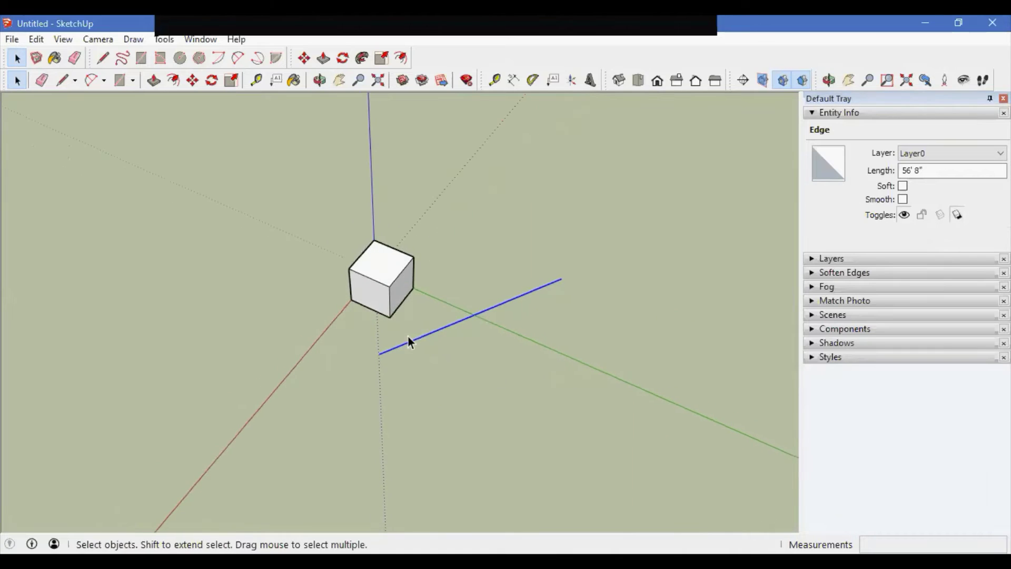
Delete the line beside the cube and leave the Line tool without drawing.
{"action": "key", "text": "Delete"}
{"action": "key", "text": "l"}
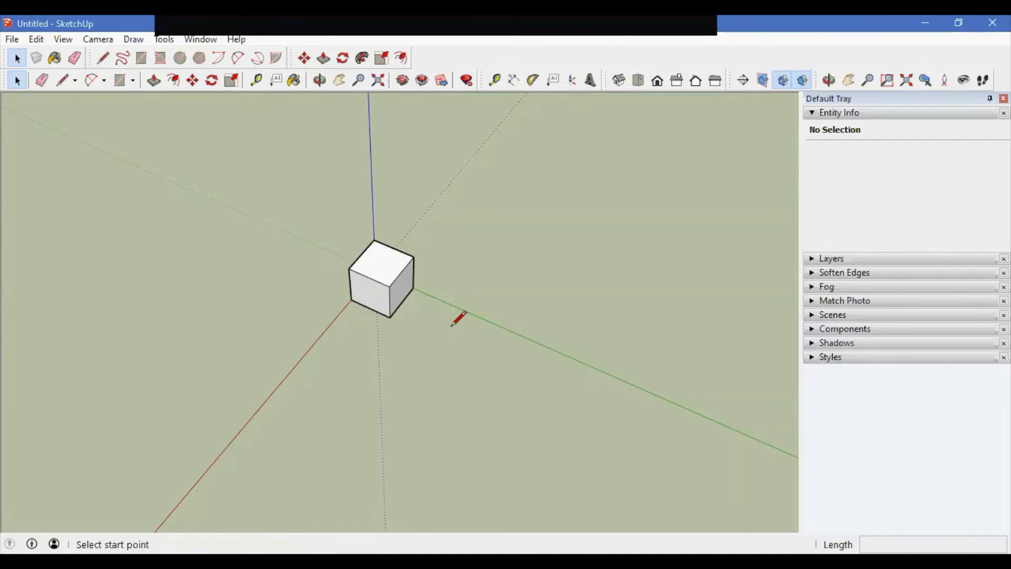
{"action": "left_click", "coordinate": [410, 342]}
{"action": "key", "text": "Escape"}
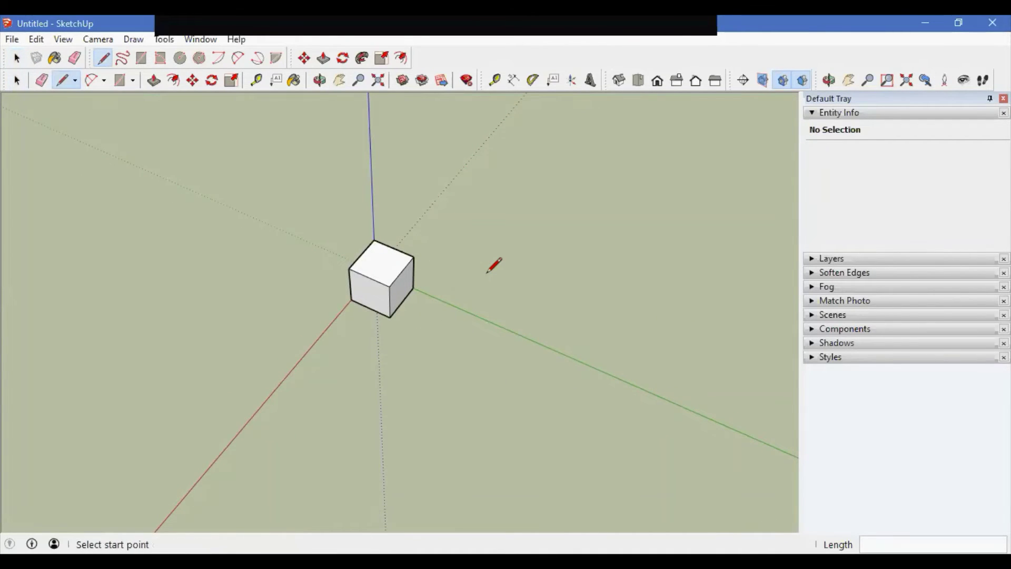
Draw a freehand rectangle on the ground beside the cube and Push/Pull it up into a box.
{"action": "key", "text": "r"}
{"action": "left_click", "coordinate": [451, 317]}
{"action": "left_click", "coordinate": [468, 372]}
{"action": "key", "text": "p"}
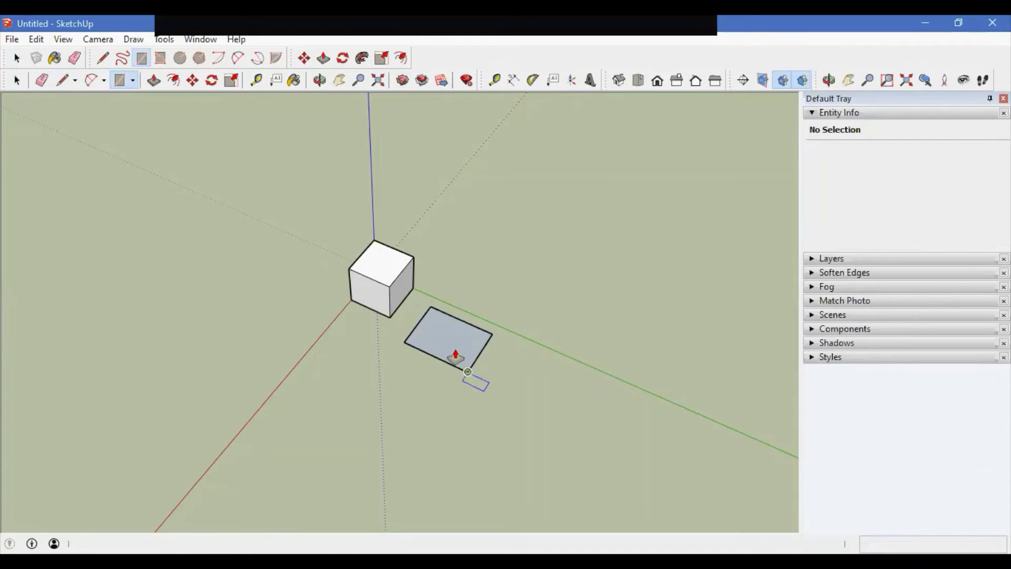
{"action": "left_click_drag", "start_coordinate": [453, 343], "coordinate": [449, 368]}
{"action": "key", "text": "space"}
Select all faces and edges of the new box and make them a group.
{"action": "middle_click_drag", "start_coordinate": [456, 318], "coordinate": [352, 291]}
{"action": "triple_click", "coordinate": [478, 311]}
{"action": "key", "text": "ctrl+g"}
{"action": "scroll", "coordinate": [316, 300], "scroll_direction": "up", "scroll_amount": 3}
{"action": "left_click", "coordinate": [300, 305]}
{"action": "middle_click_drag", "start_coordinate": [432, 349], "coordinate": [463, 336]}
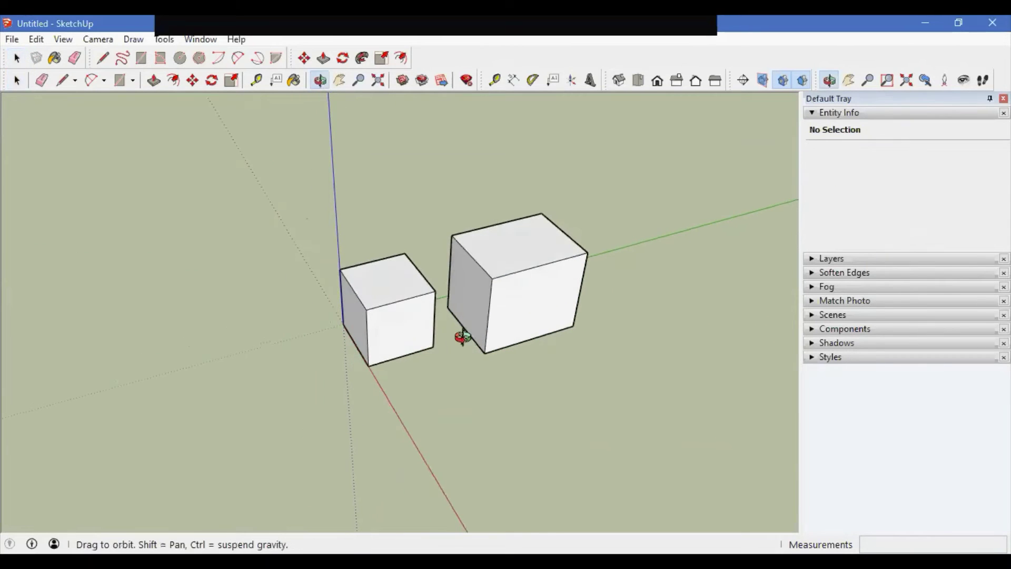
Copy the small cube group about 24' 1" away, on the side opposite the larger box.
{"action": "left_click", "coordinate": [436, 314]}
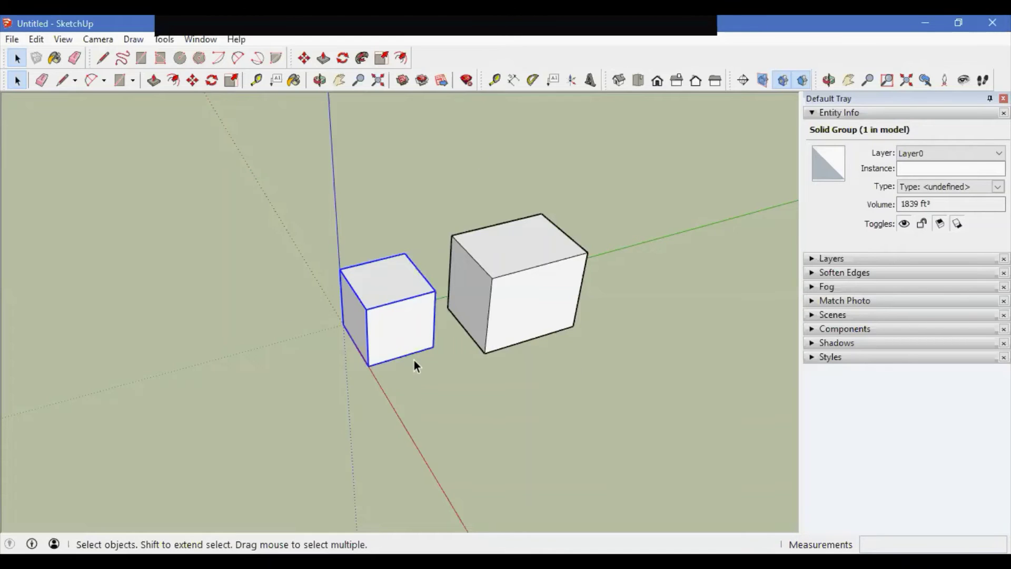
{"action": "key", "text": "m"}
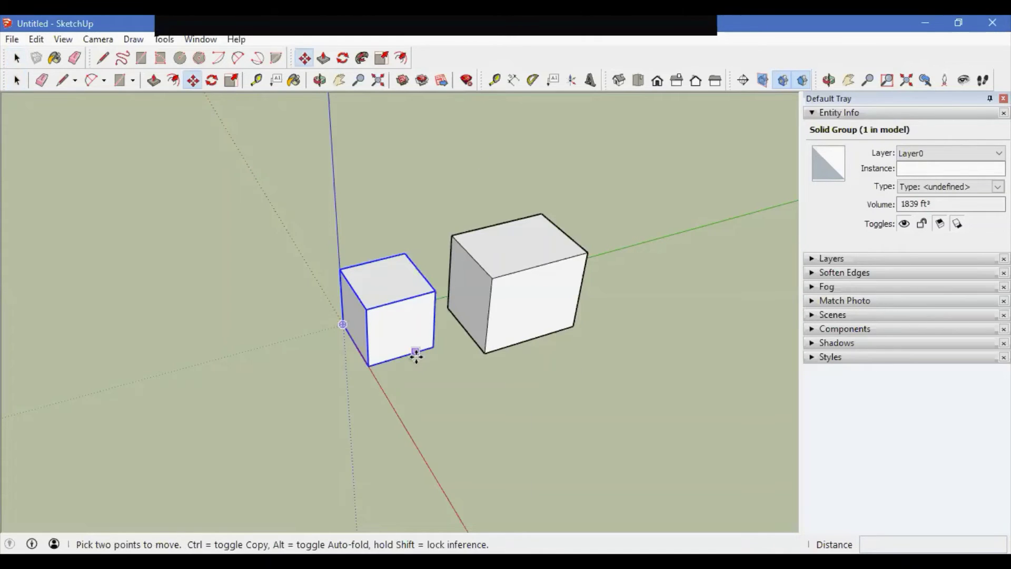
{"action": "key", "text": "ctrl"}
{"action": "left_click", "coordinate": [411, 361]}
{"action": "left_click", "coordinate": [291, 403]}
{"action": "right_click", "coordinate": [291, 404]}
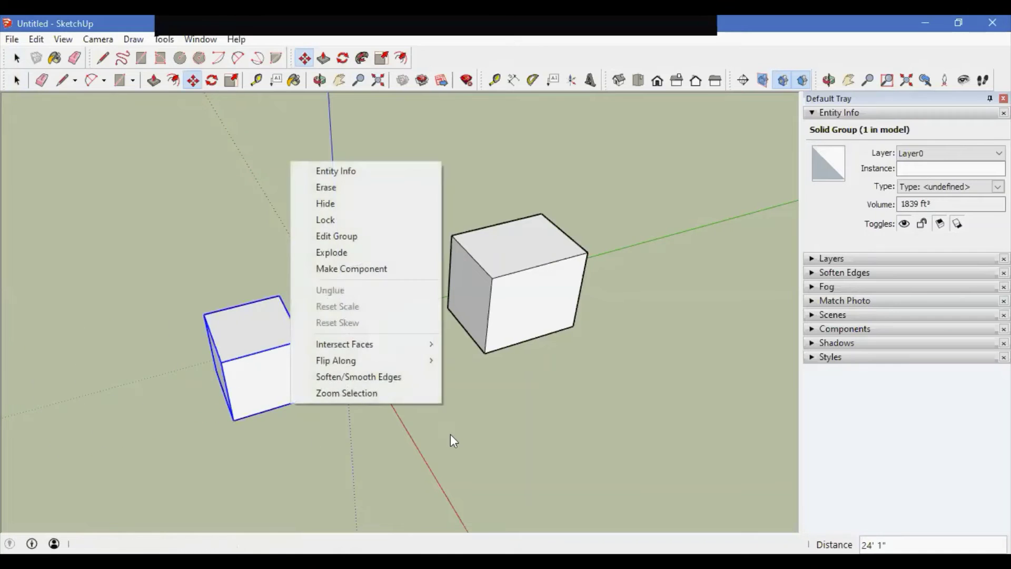
{"action": "left_click", "coordinate": [458, 434]}
{"action": "left_click", "coordinate": [458, 433]}
{"action": "key", "text": "Escape"}
{"action": "key", "text": "space"}
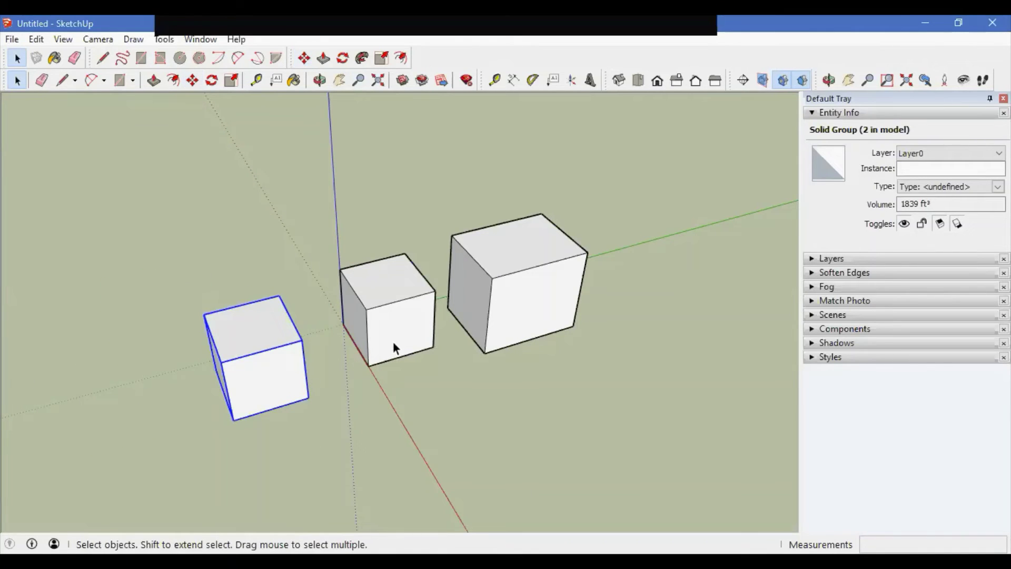
Compare the Entity Info of the small cube and its copy, and delete the copy.
{"action": "left_click", "coordinate": [393, 343]}
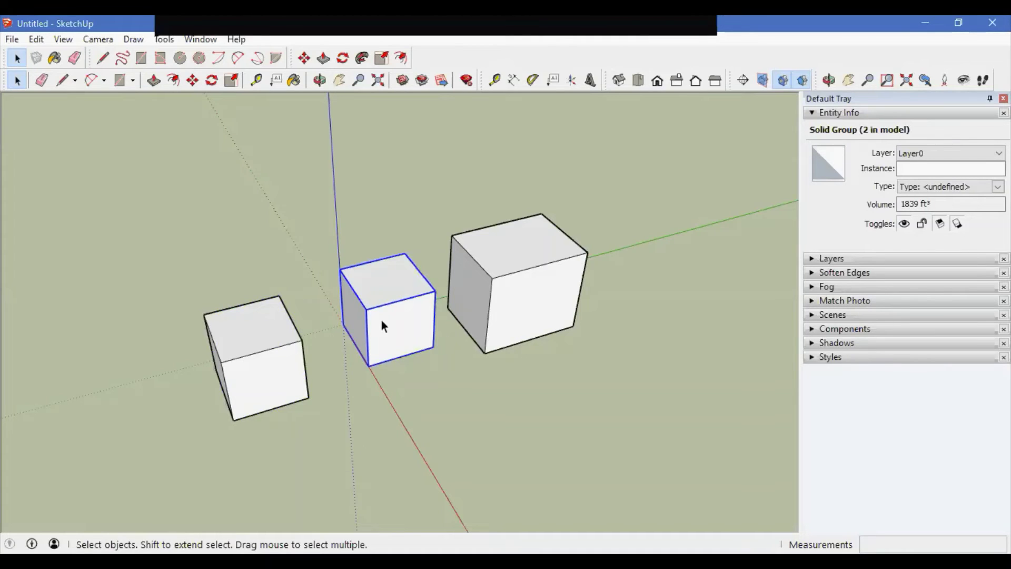
{"action": "left_click", "coordinate": [265, 347]}
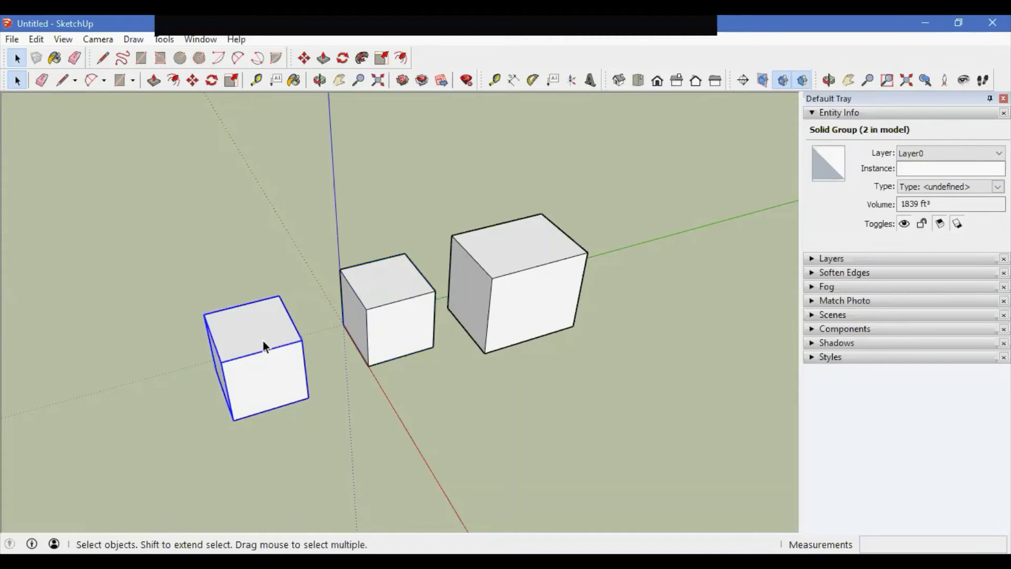
{"action": "key", "text": "Delete"}
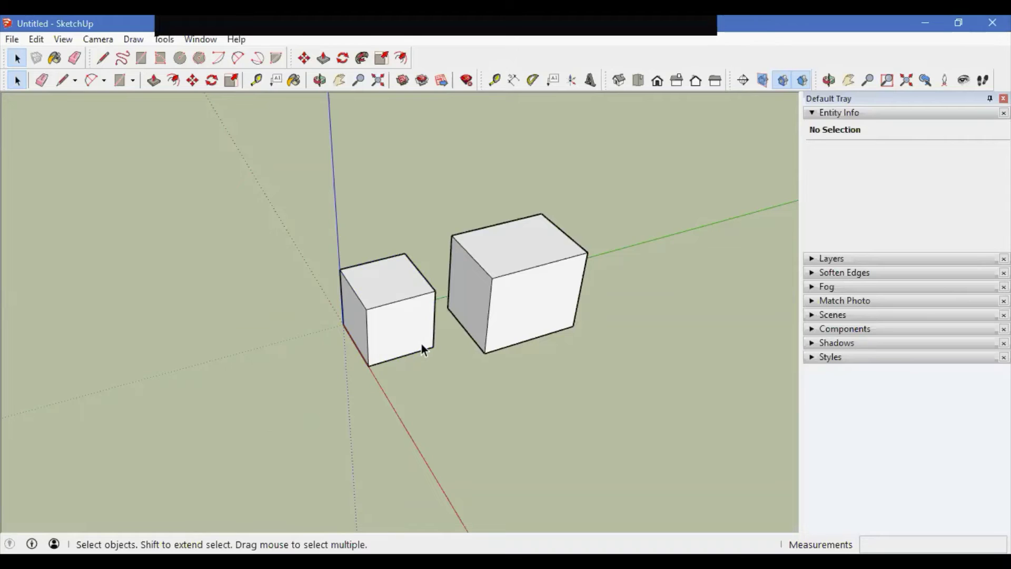
Select the small cube group and view its available layers and IFC type options.
{"action": "left_click", "coordinate": [423, 351]}
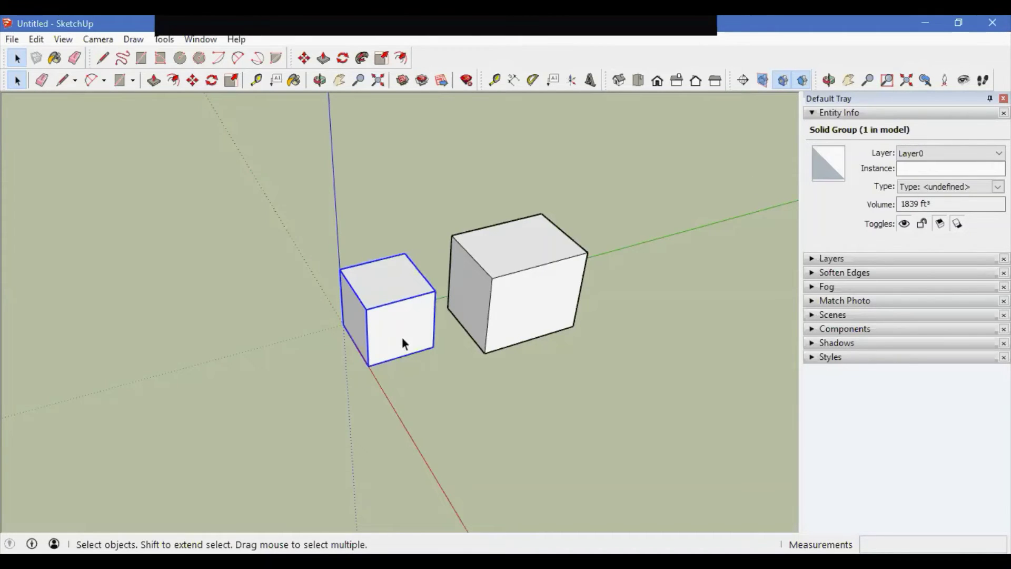
{"action": "left_click", "coordinate": [918, 156]}
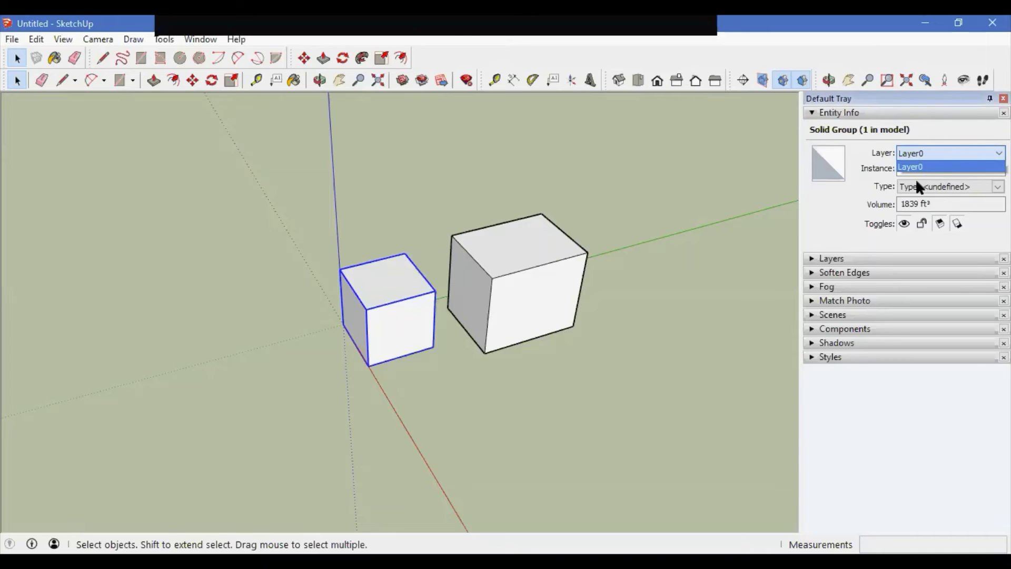
{"action": "left_click", "coordinate": [839, 232]}
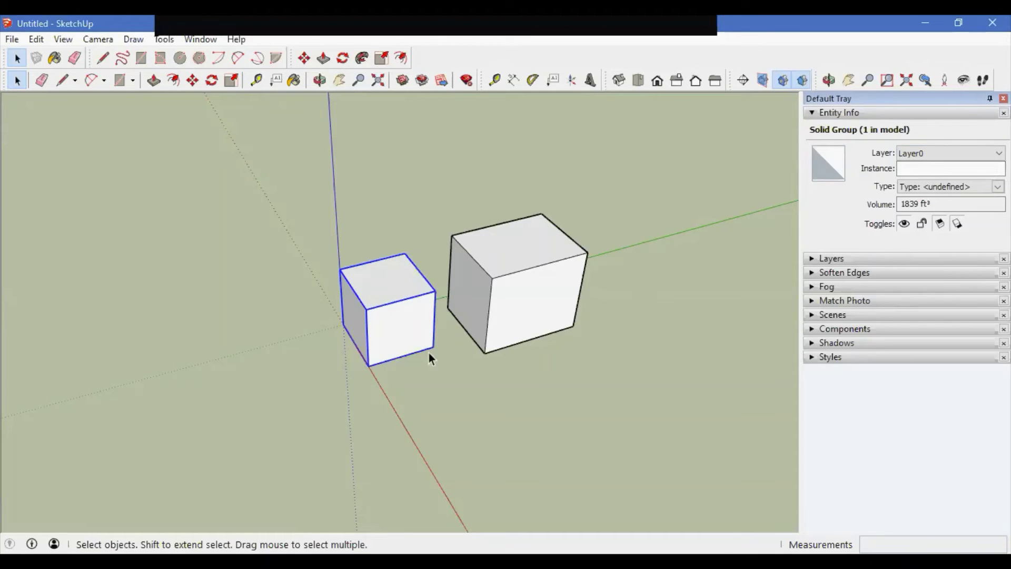
{"action": "left_click", "coordinate": [952, 191]}
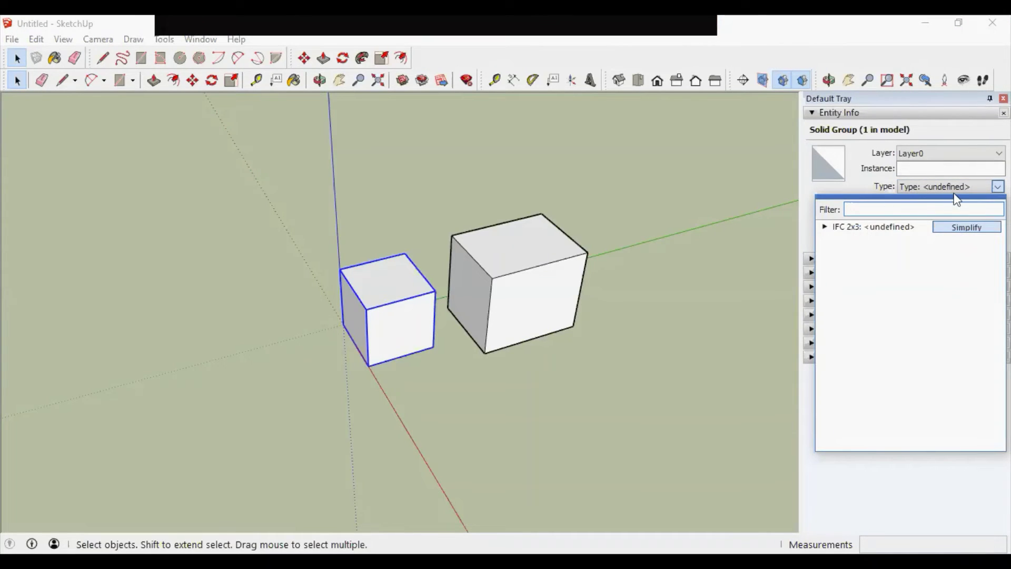
{"action": "key", "text": "Escape"}
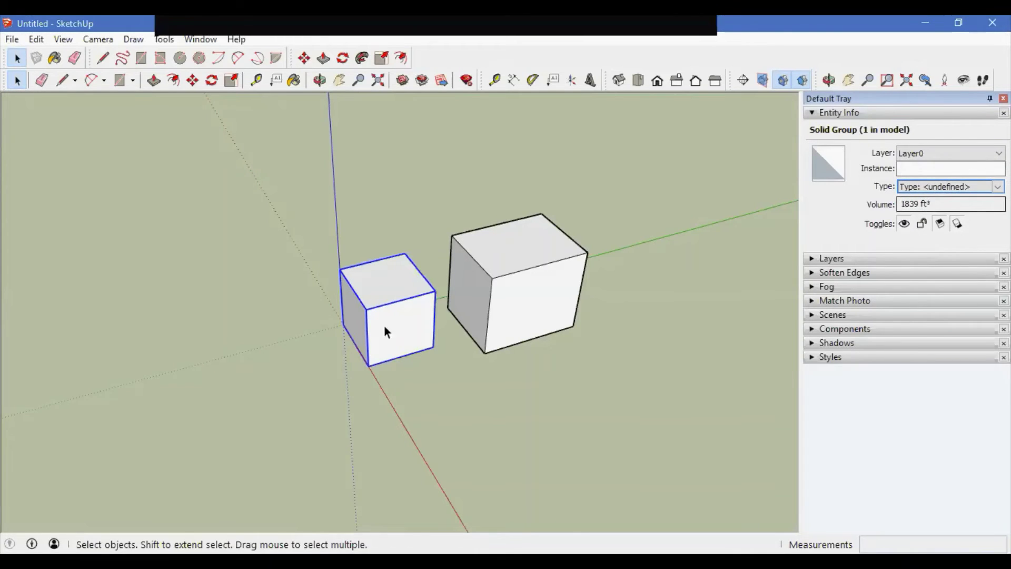
Draw a rectangle about 27' 2" by 36' 10" on the ground in front of the two boxes.
{"action": "left_click", "coordinate": [424, 411]}
{"action": "key", "text": "r"}
{"action": "left_click", "coordinate": [414, 402]}
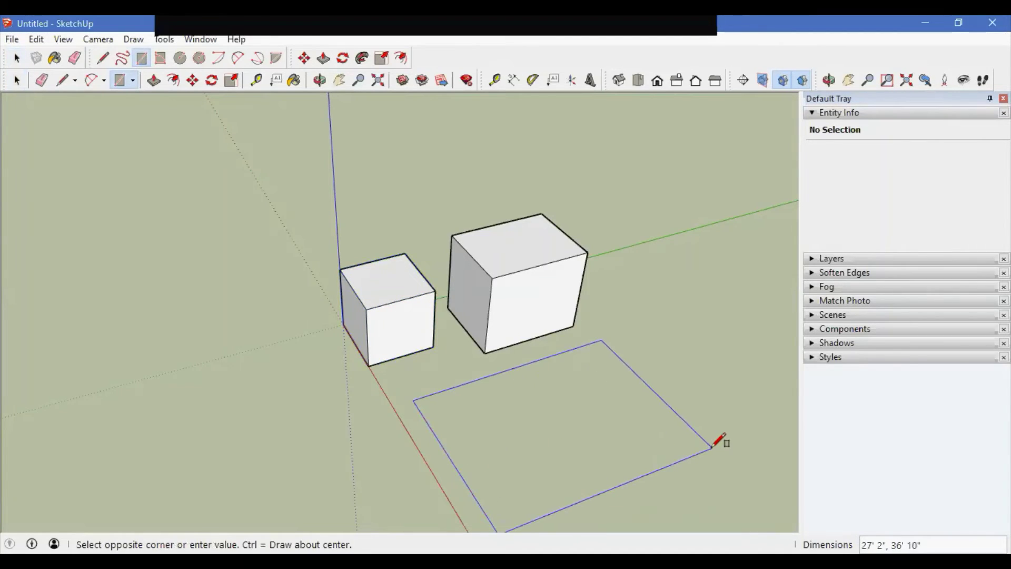
{"action": "left_click", "coordinate": [712, 449]}
{"action": "key", "text": "space"}
Select the rectangle's face alone and check its area in Entity Info.
{"action": "double_click", "coordinate": [638, 446]}
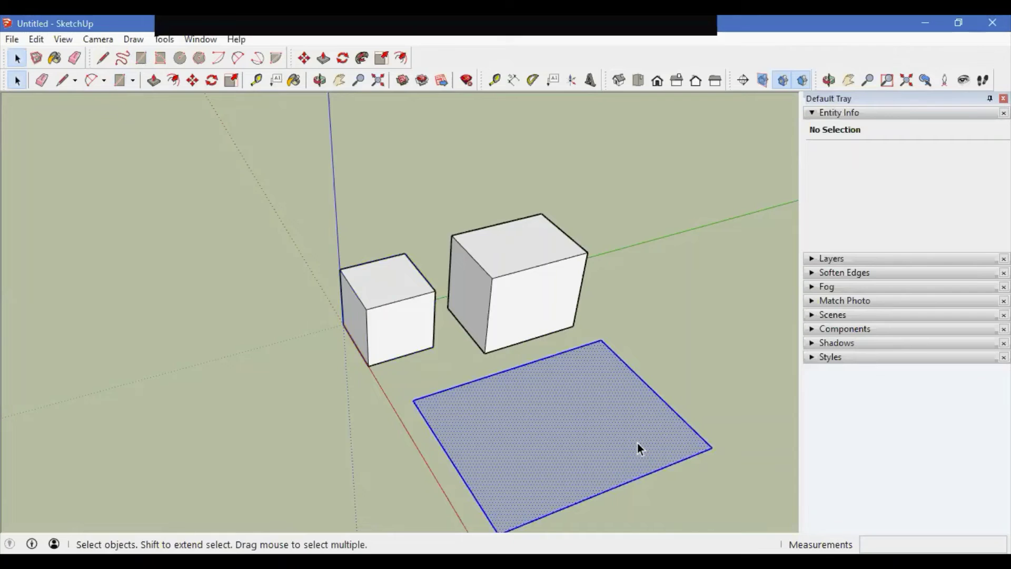
{"action": "right_click", "coordinate": [605, 440]}
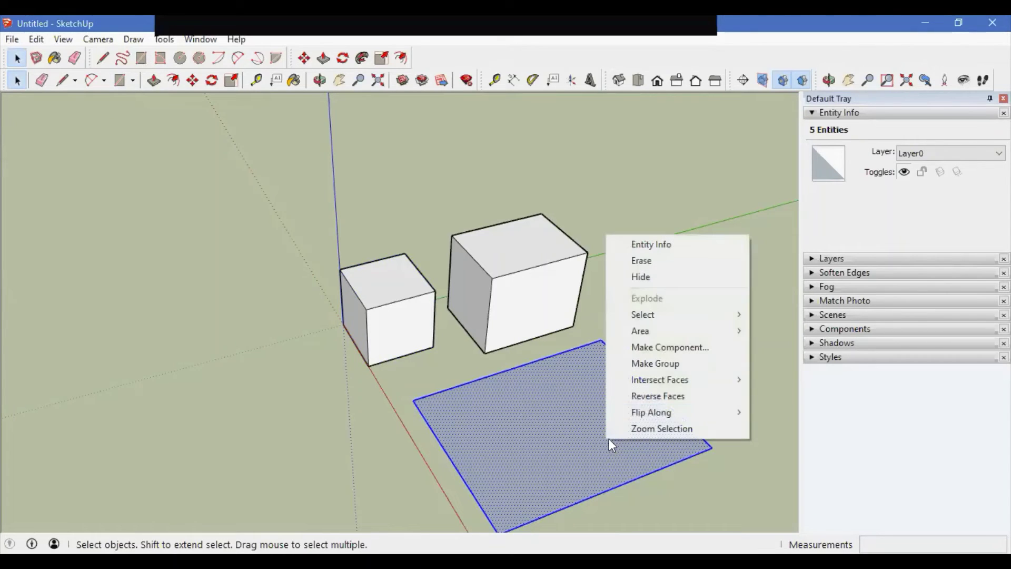
{"action": "left_click", "coordinate": [583, 407]}
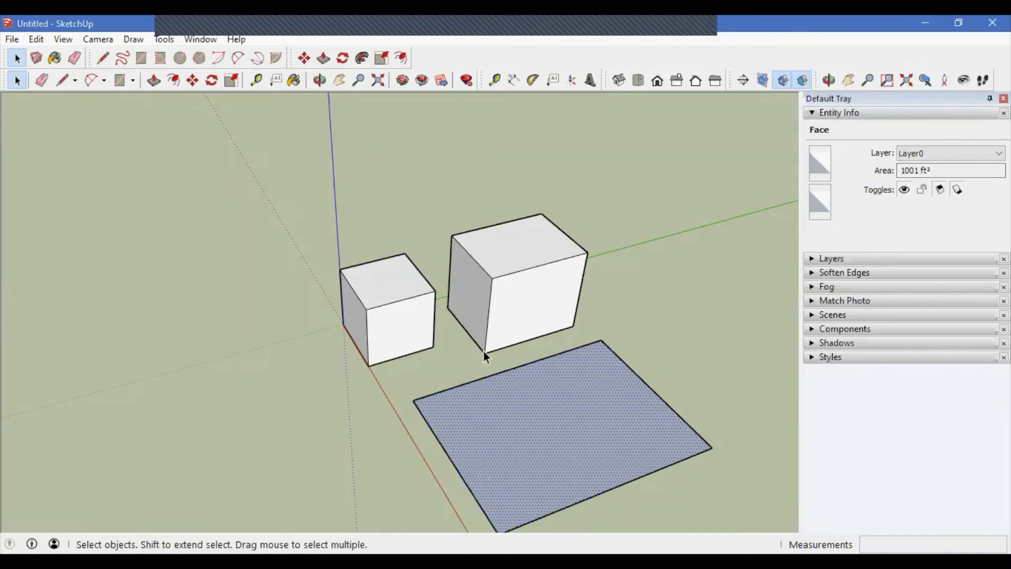
{"action": "left_click_drag", "start_coordinate": [958, 169], "coordinate": [900, 171]}
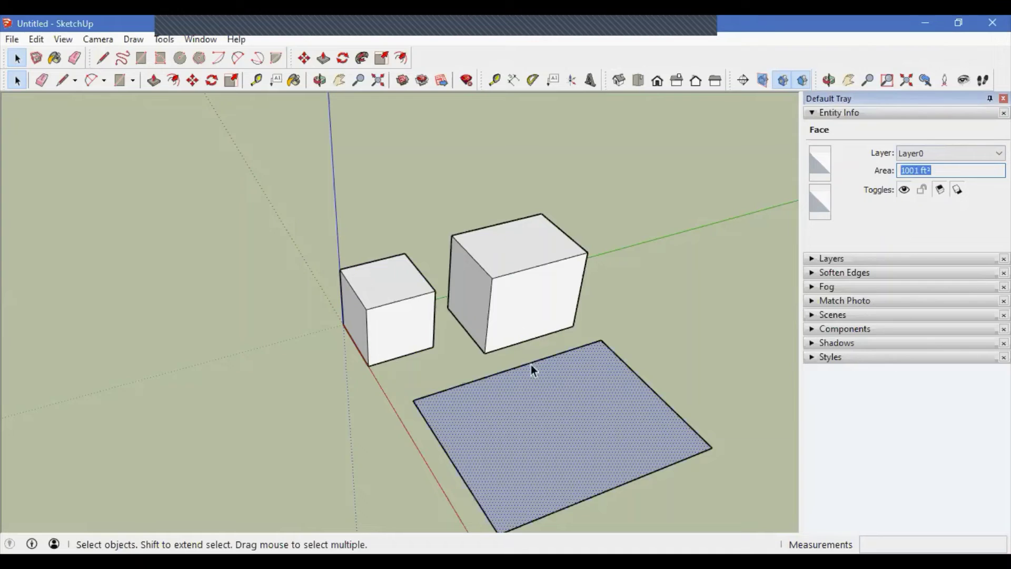
Delete the ground rectangle together with its edges.
{"action": "left_click", "coordinate": [669, 362]}
{"action": "left_click", "coordinate": [606, 421]}
{"action": "key", "text": "Delete"}
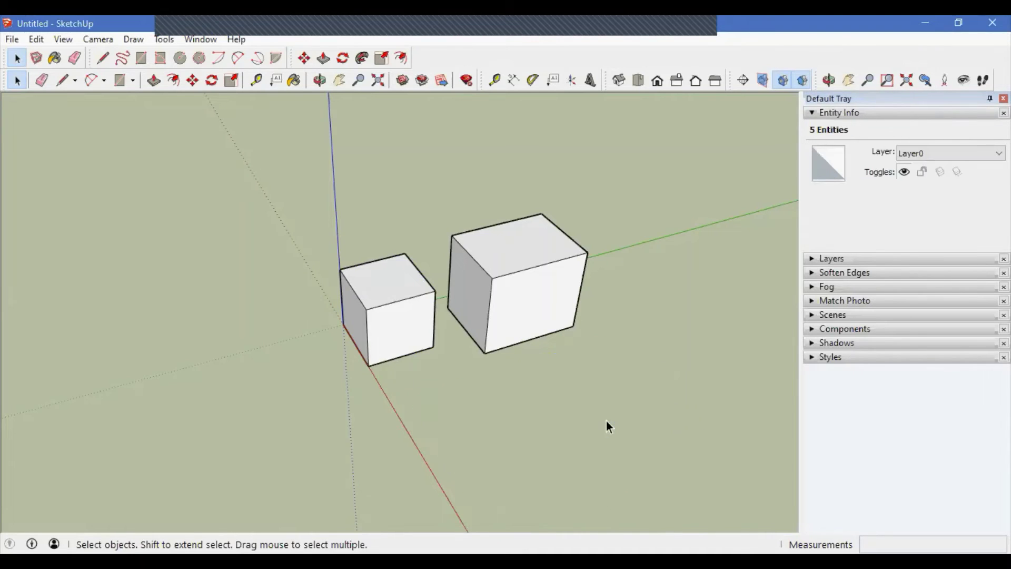
Open the small cube group, check its front face in Entity Info, and leave the group.
{"action": "middle_click_drag", "start_coordinate": [523, 375], "coordinate": [519, 396]}
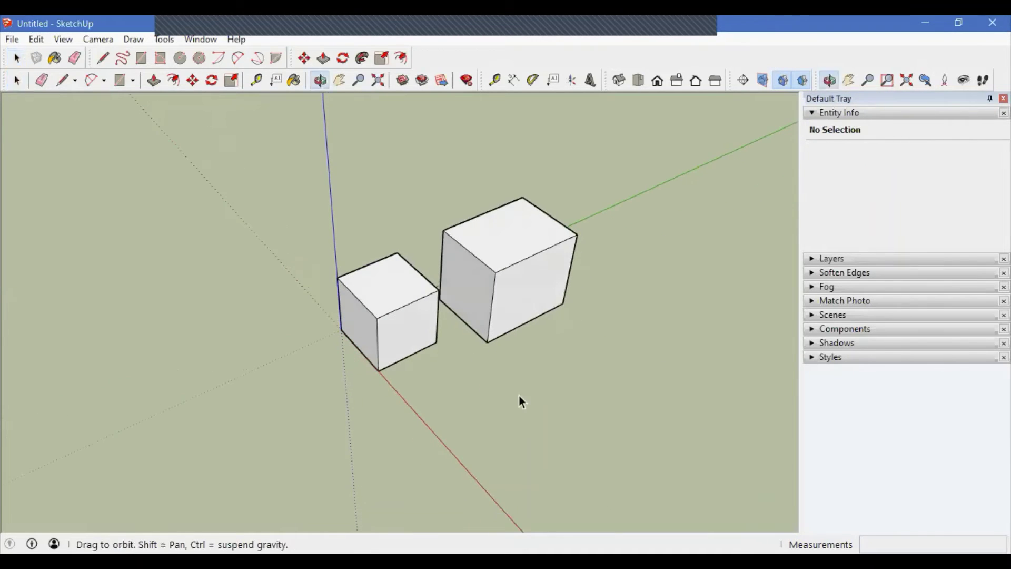
{"action": "scroll", "coordinate": [392, 302], "scroll_direction": "up", "scroll_amount": 2}
{"action": "double_click", "coordinate": [430, 337]}
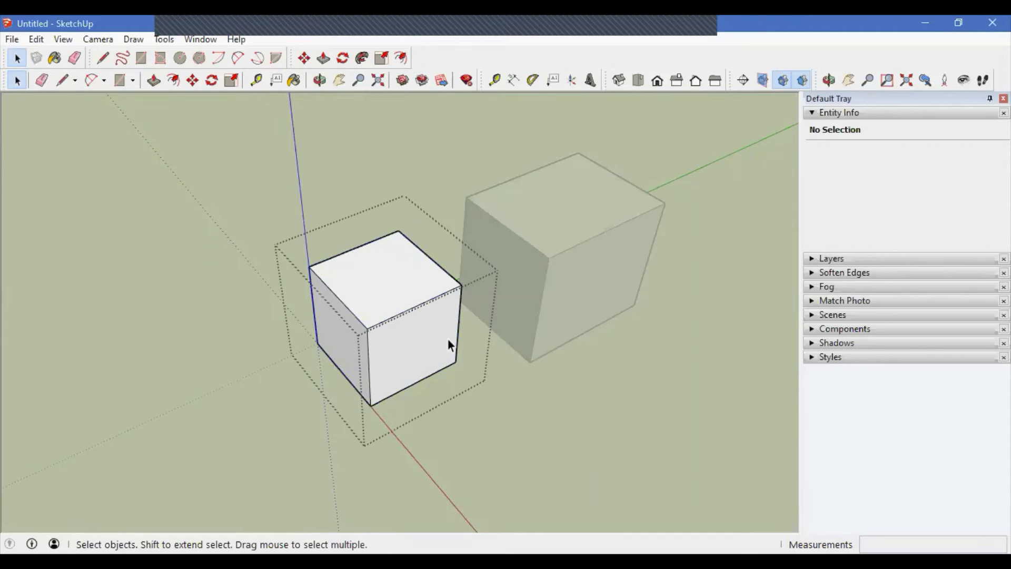
{"action": "left_click", "coordinate": [421, 354]}
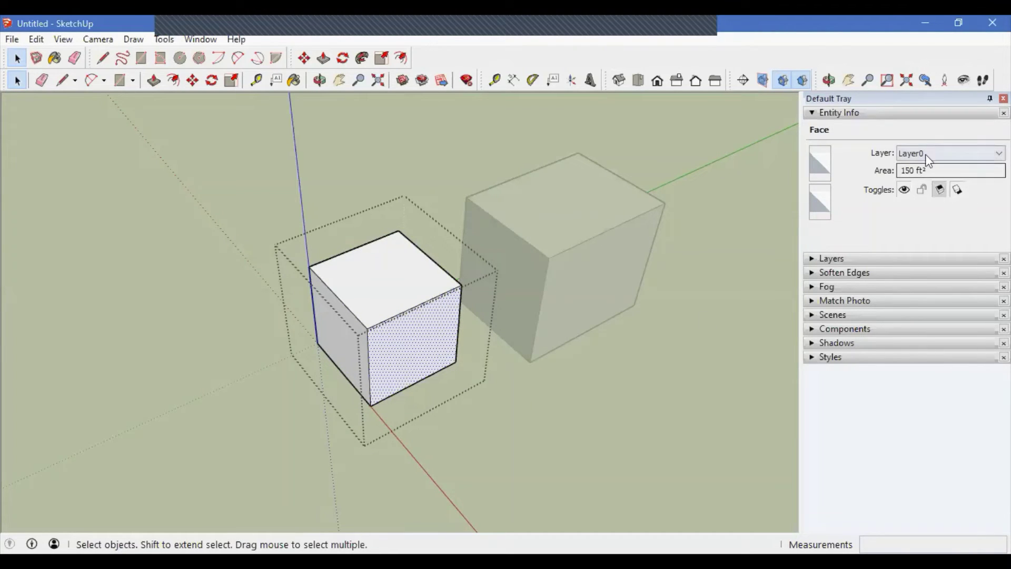
{"action": "left_click", "coordinate": [511, 425]}
{"action": "scroll", "coordinate": [487, 411], "scroll_direction": "down", "scroll_amount": 2}
{"action": "scroll", "coordinate": [448, 400], "scroll_direction": "down", "scroll_amount": 1}
{"action": "scroll", "coordinate": [546, 371], "scroll_direction": "down", "scroll_amount": 1}
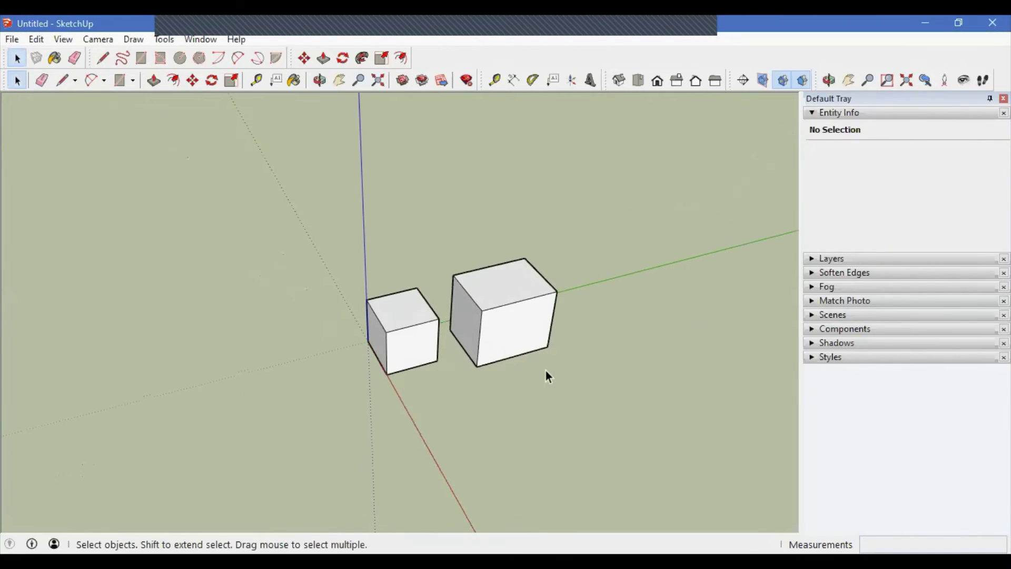
Turn off shadow casting for the small cube group.
{"action": "middle_click_drag", "start_coordinate": [546, 371], "coordinate": [509, 296]}
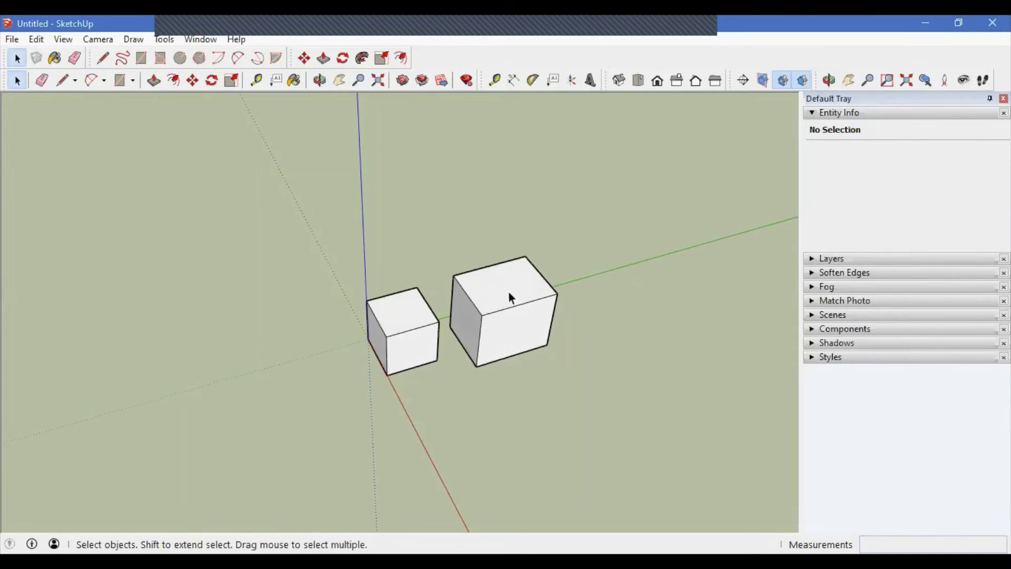
{"action": "left_click", "coordinate": [414, 347]}
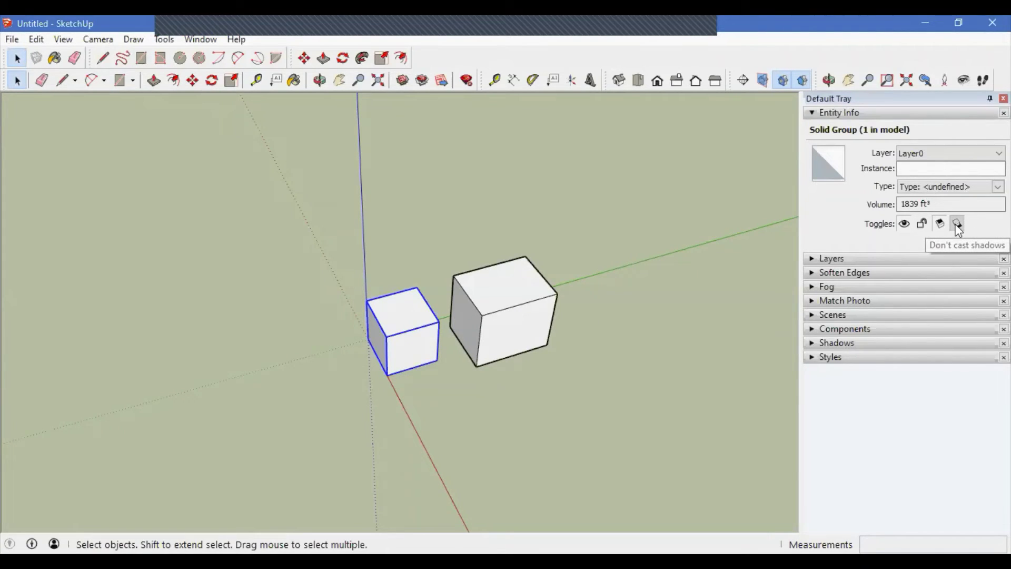
{"action": "left_click", "coordinate": [957, 225]}
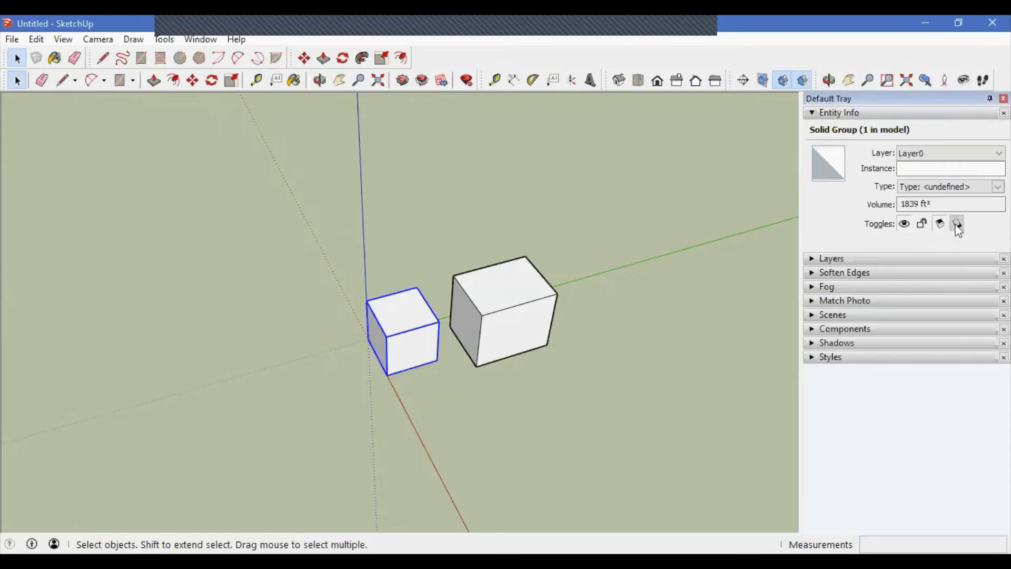
{"action": "left_click", "coordinate": [525, 388]}
Turn on the display of shadows in the model.
{"action": "middle_click_drag", "start_coordinate": [499, 411], "coordinate": [478, 425]}
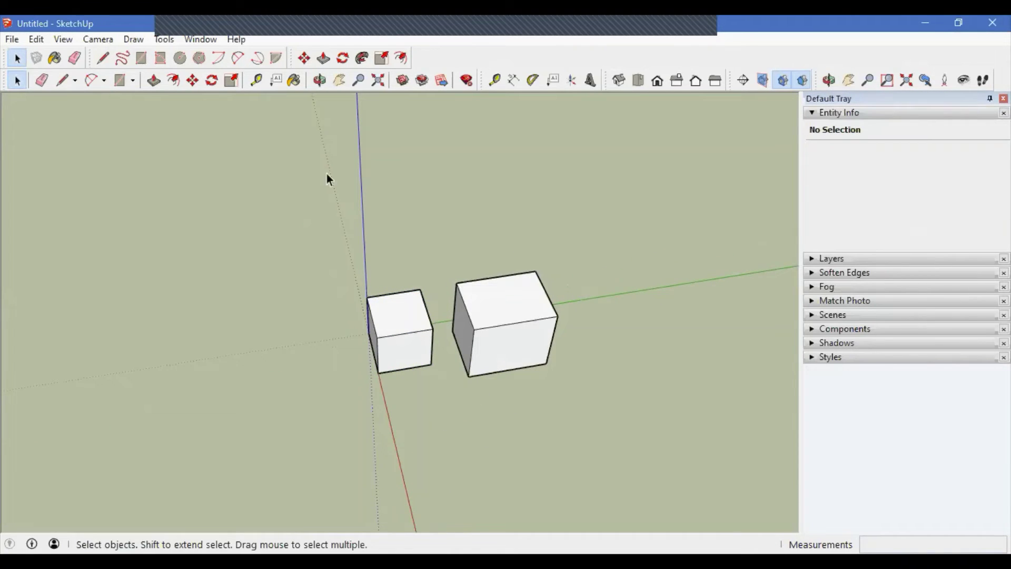
{"action": "left_click", "coordinate": [64, 39]}
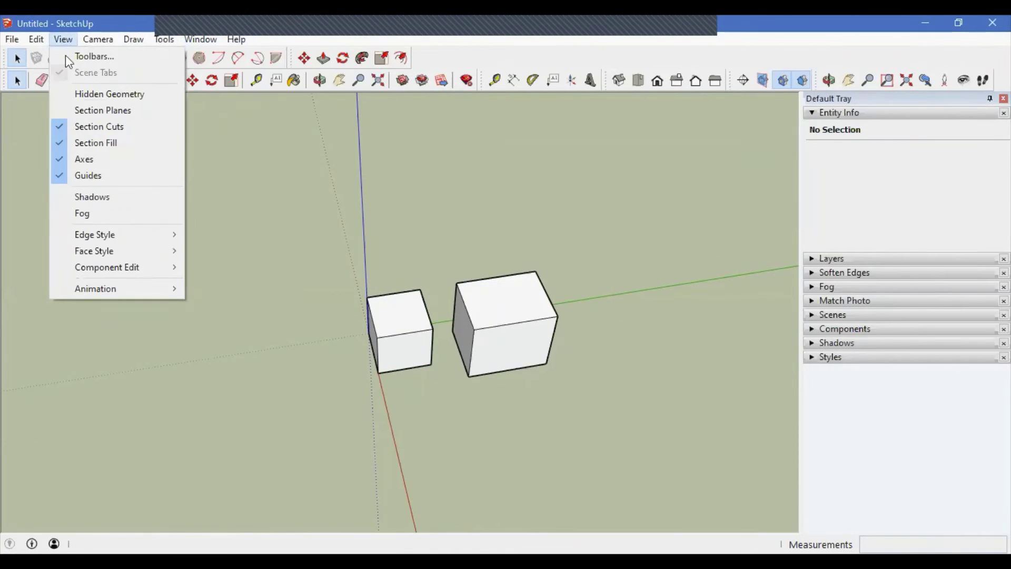
{"action": "left_click", "coordinate": [109, 197]}
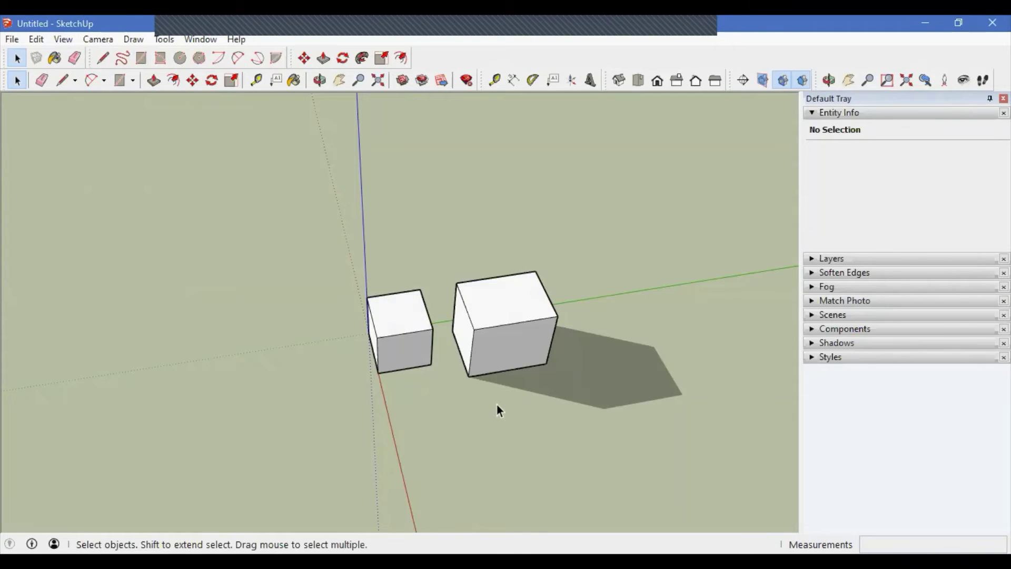
{"action": "middle_click_drag", "start_coordinate": [497, 405], "coordinate": [560, 311]}
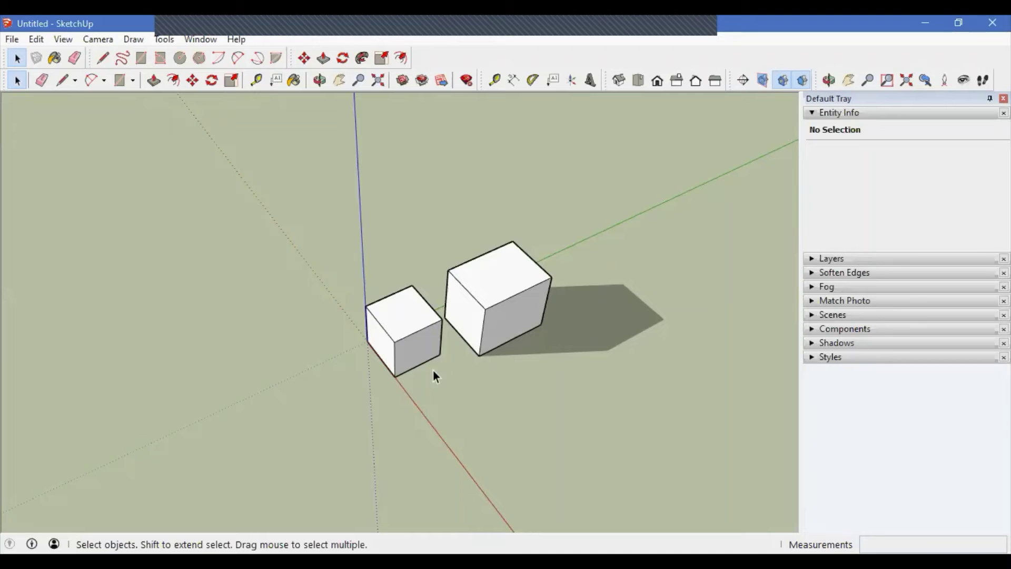
Turn shadow casting back on for the small cube group and off for the larger box group.
{"action": "left_click", "coordinate": [414, 342]}
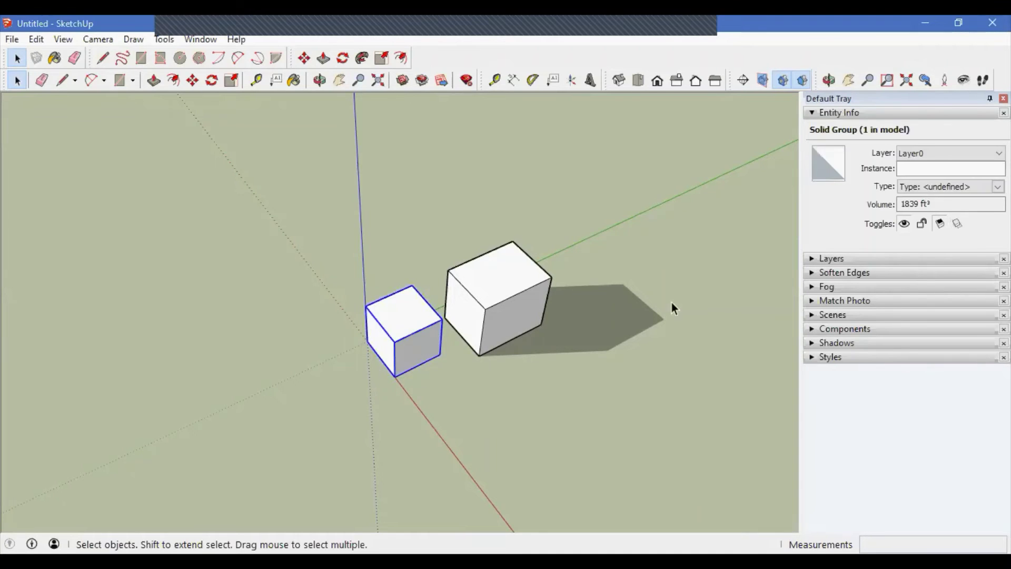
{"action": "left_click", "coordinate": [958, 225]}
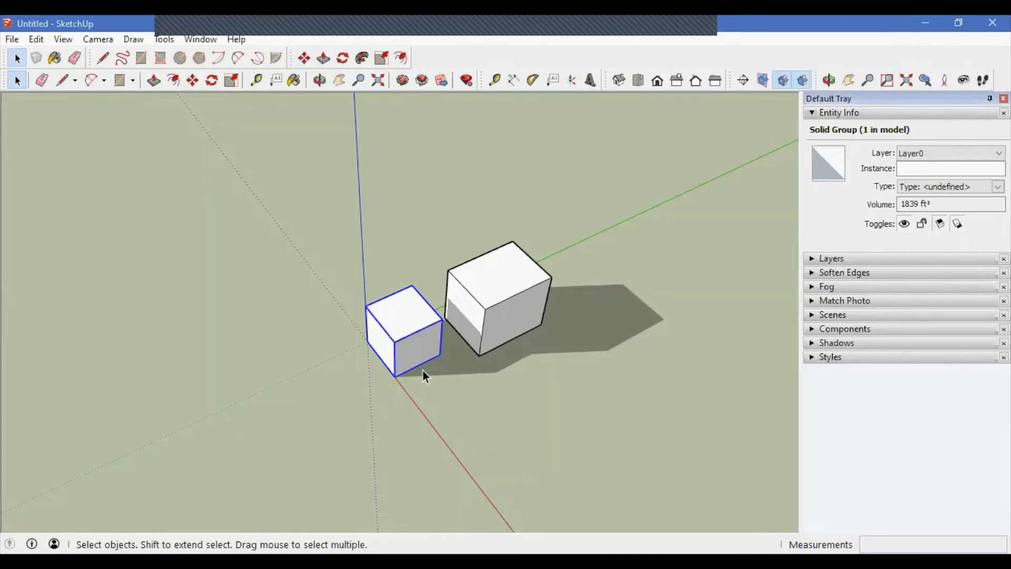
{"action": "left_click", "coordinate": [510, 318]}
{"action": "left_click", "coordinate": [957, 225]}
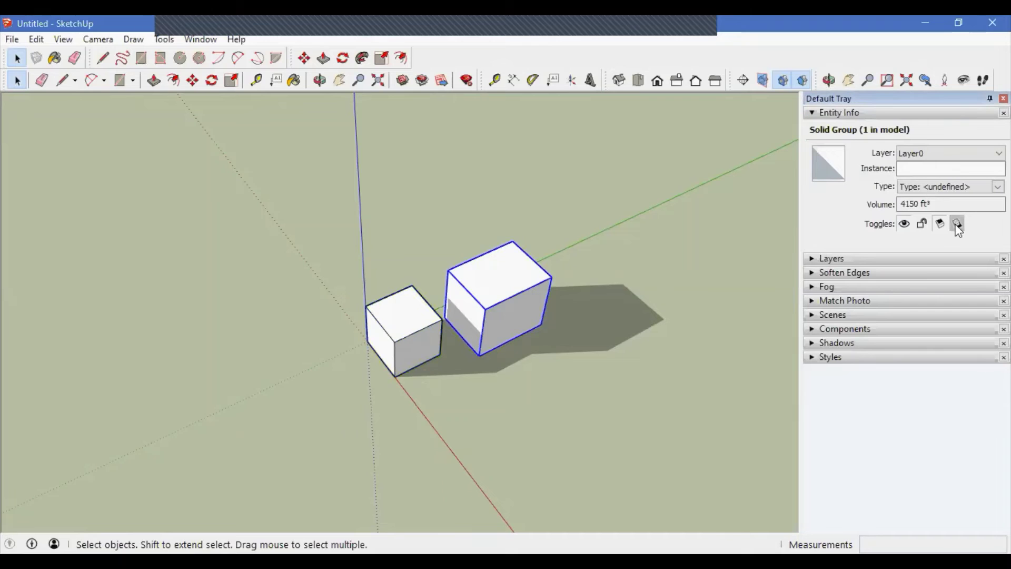
{"action": "left_click", "coordinate": [548, 431]}
{"action": "middle_click_drag", "start_coordinate": [653, 463], "coordinate": [531, 346]}
Turn shadow casting back on for the larger box group.
{"action": "left_click", "coordinate": [517, 317]}
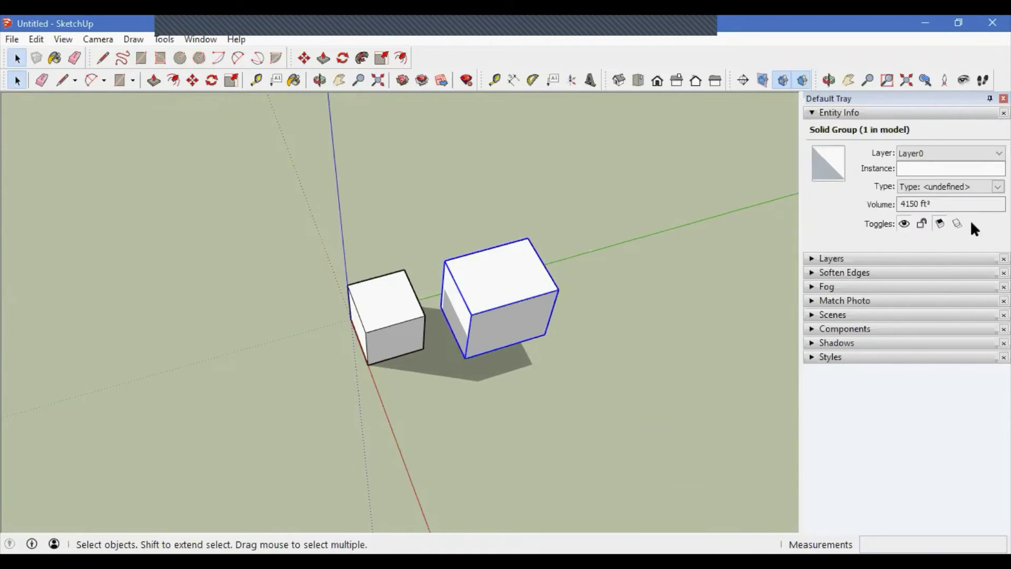
{"action": "left_click", "coordinate": [957, 225]}
{"action": "middle_click_drag", "start_coordinate": [567, 374], "coordinate": [630, 365]}
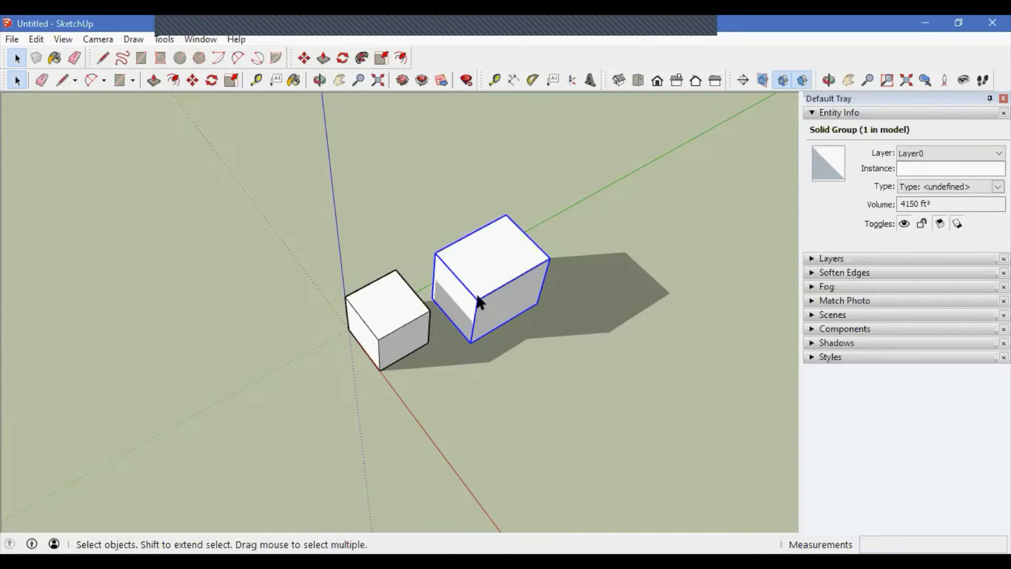
Stop the larger box group from receiving shadows and inspect its side facing the small cube up close.
{"action": "left_click", "coordinate": [939, 224]}
{"action": "middle_click_drag", "start_coordinate": [498, 406], "coordinate": [492, 300]}
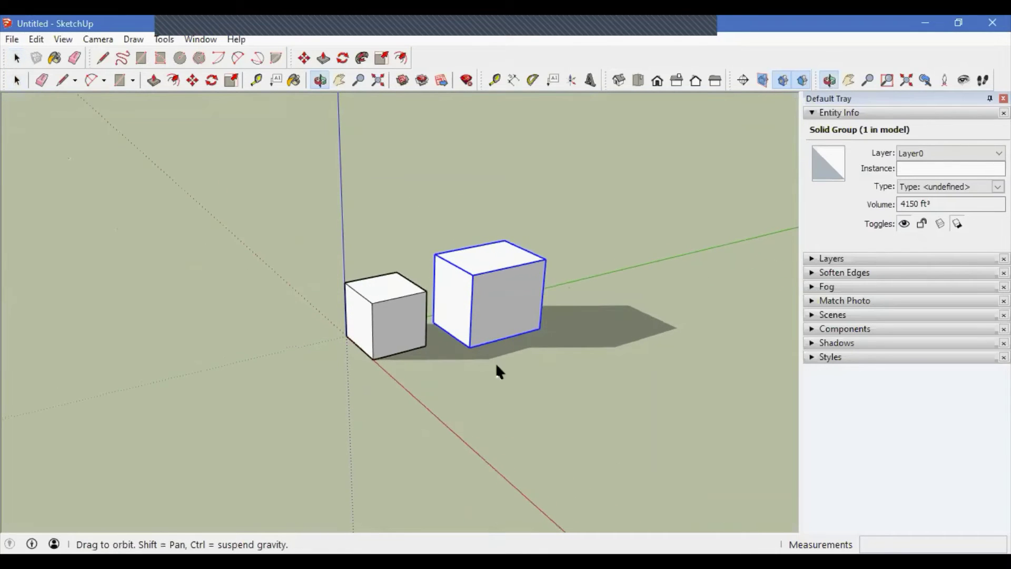
{"action": "scroll", "coordinate": [469, 330], "scroll_direction": "up", "scroll_amount": 3}
{"action": "scroll", "coordinate": [511, 246], "scroll_direction": "up", "scroll_amount": 10}
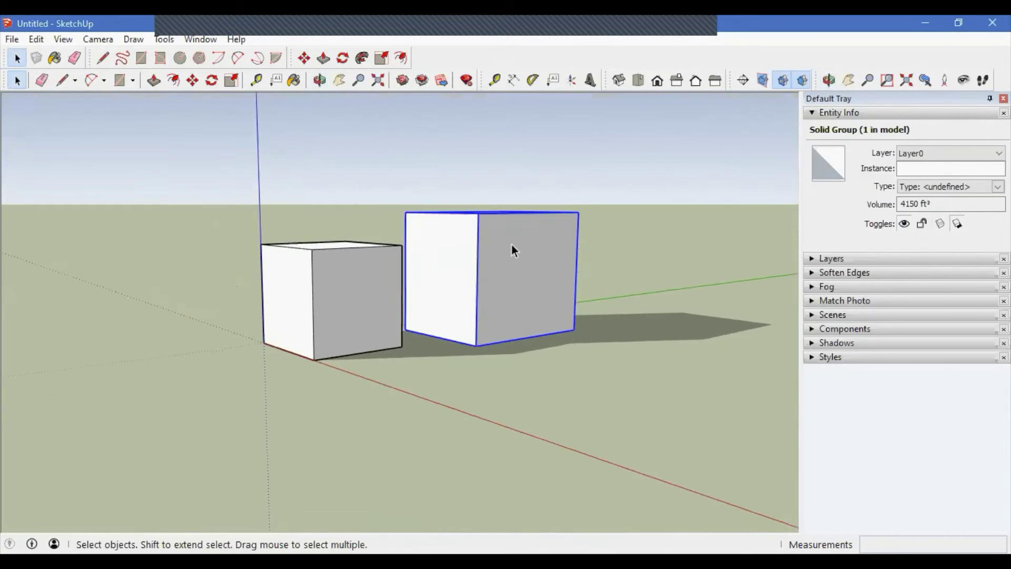
{"action": "middle_click_drag", "start_coordinate": [372, 392], "coordinate": [448, 390]}
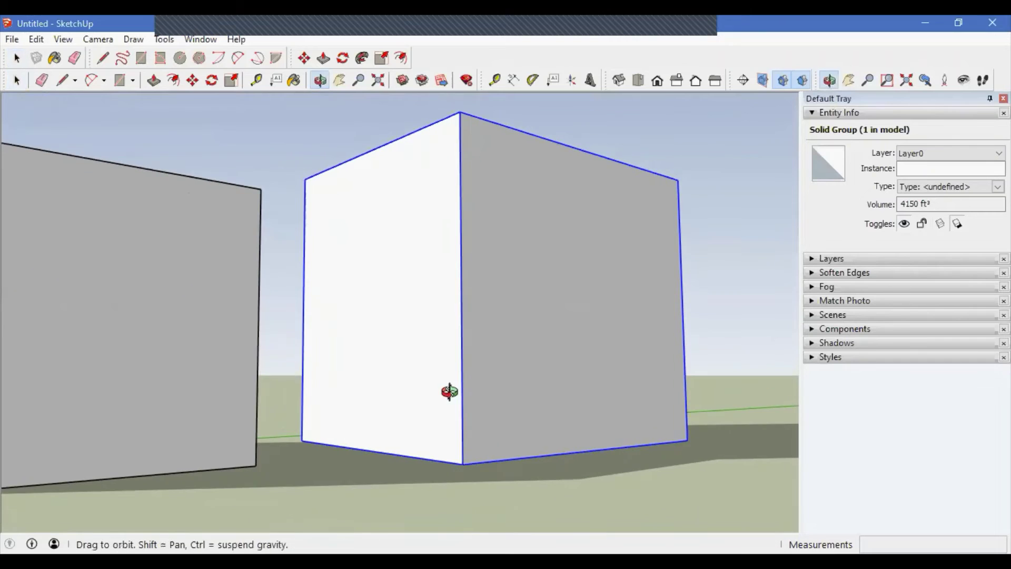
{"action": "scroll", "coordinate": [229, 406], "scroll_direction": "down", "scroll_amount": 1}
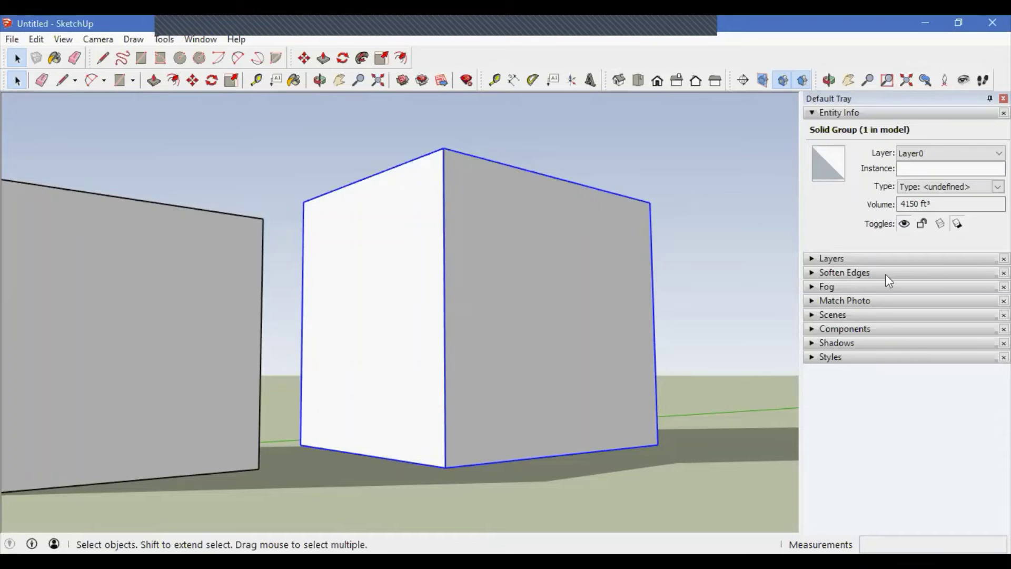
Let the larger box group receive shadows again.
{"action": "left_click", "coordinate": [943, 230]}
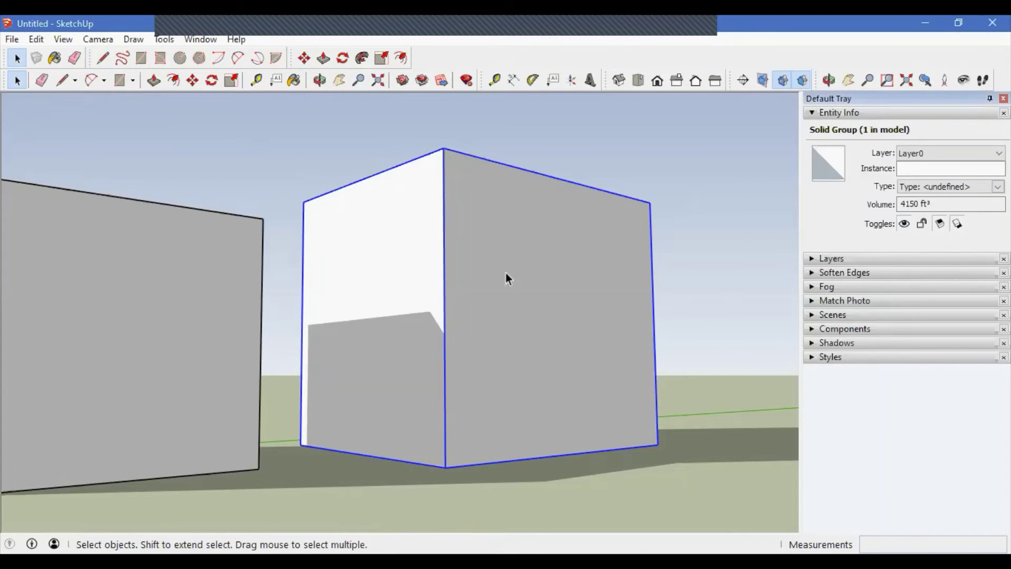
{"action": "middle_click_drag", "start_coordinate": [631, 392], "coordinate": [443, 475]}
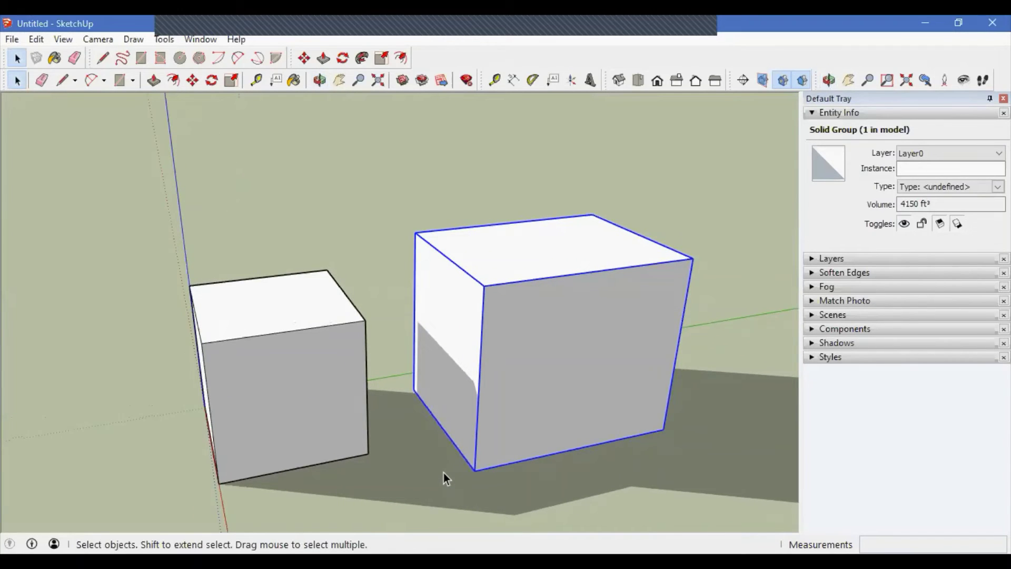
{"action": "middle_click_drag", "start_coordinate": [469, 437], "coordinate": [471, 477]}
{"action": "scroll", "coordinate": [346, 392], "scroll_direction": "down", "scroll_amount": 3}
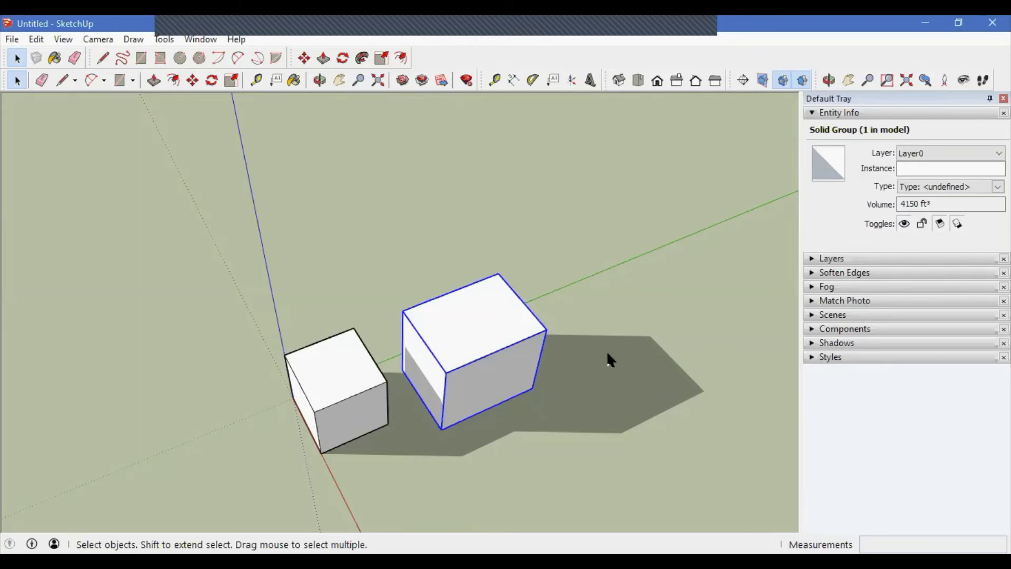
Select both box groups together, review their shared properties in Entity Info, and clear the selection.
{"action": "left_click", "coordinate": [646, 310]}
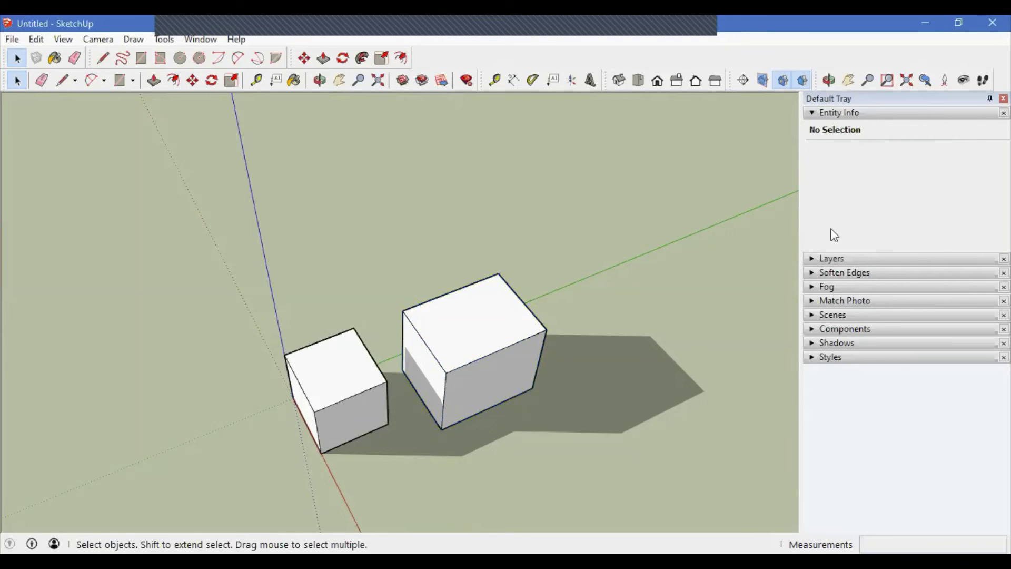
{"action": "left_click_drag", "start_coordinate": [535, 351], "coordinate": [323, 253]}
{"action": "middle_click_drag", "start_coordinate": [548, 452], "coordinate": [417, 278]}
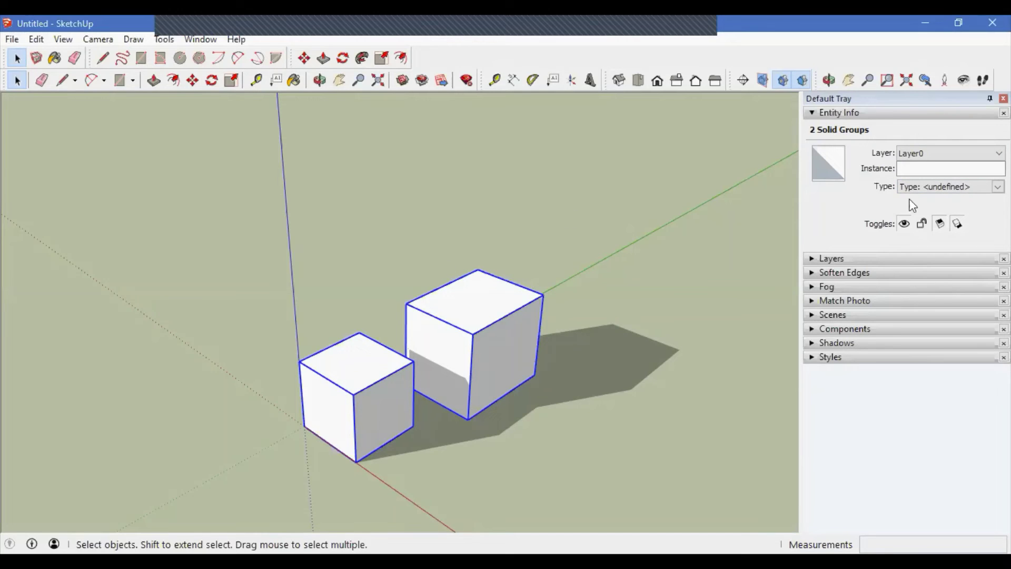
{"action": "left_click", "coordinate": [658, 221]}
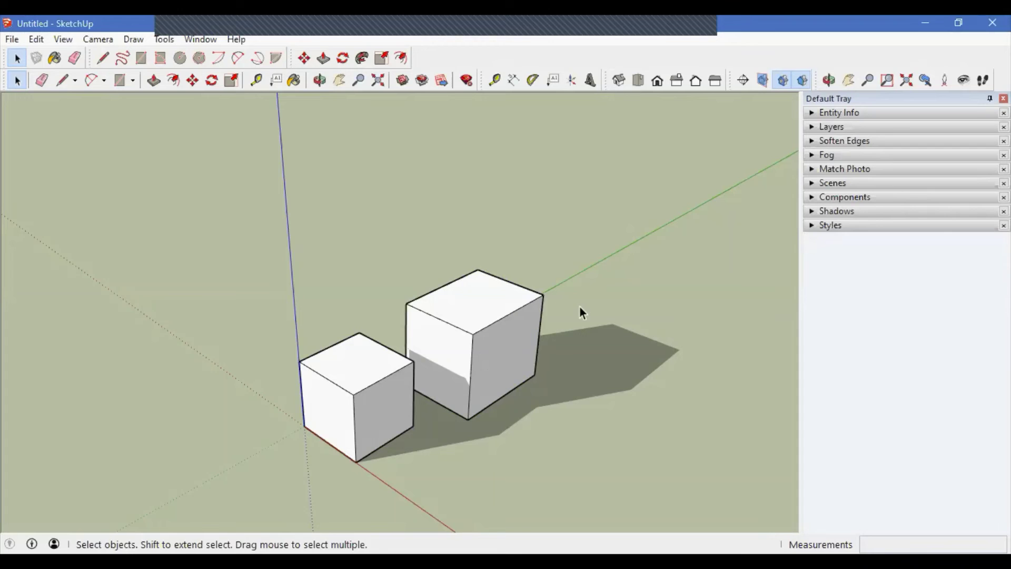
Turn off the display of shadows in the model.
{"action": "middle_click_drag", "start_coordinate": [469, 343], "coordinate": [422, 371]}
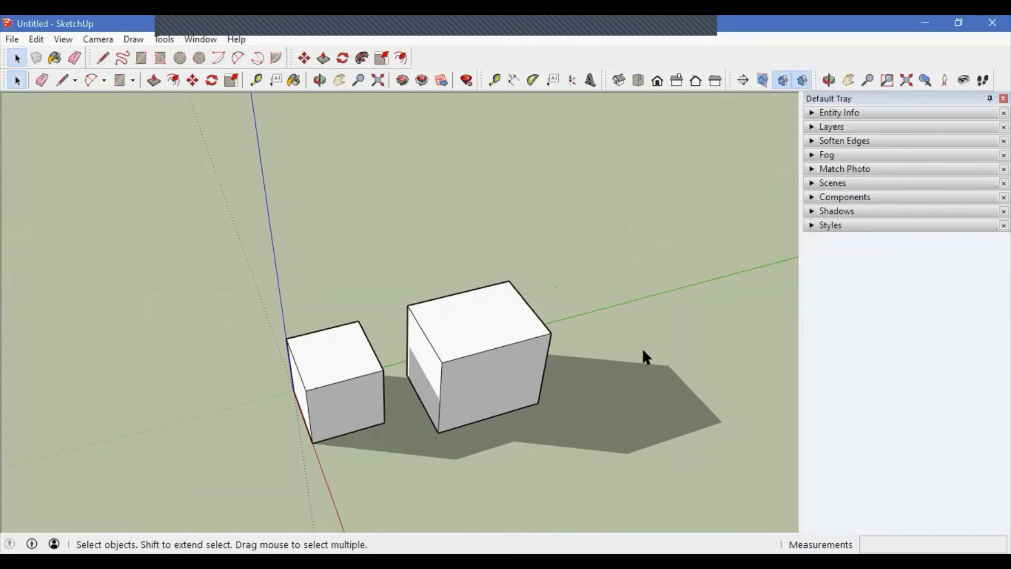
{"action": "middle_click_drag", "start_coordinate": [367, 274], "coordinate": [463, 355]}
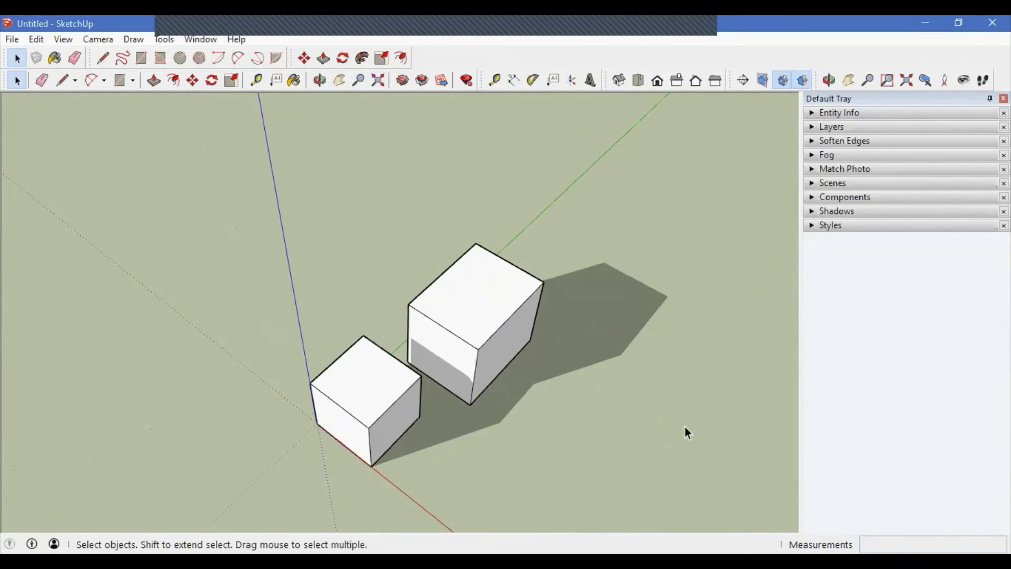
{"action": "middle_click_drag", "start_coordinate": [685, 428], "coordinate": [629, 244]}
{"action": "middle_click_drag", "start_coordinate": [435, 353], "coordinate": [401, 406]}
{"action": "scroll", "coordinate": [422, 413], "scroll_direction": "up", "scroll_amount": 2}
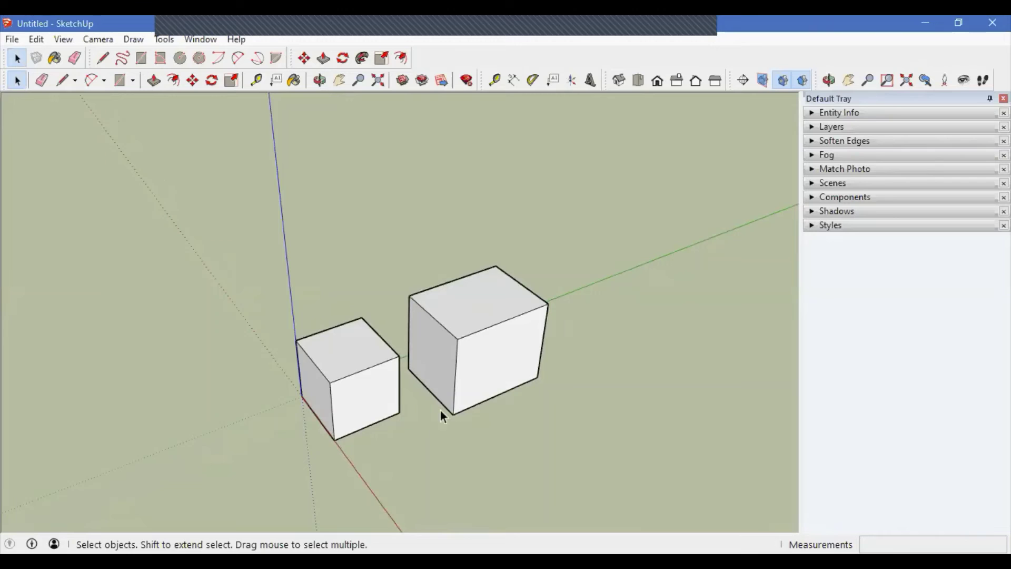
{"action": "double_click", "coordinate": [492, 360]}
{"action": "left_click", "coordinate": [762, 322]}
Add three new layers to the model, keeping their default names.
{"action": "left_click", "coordinate": [847, 126]}
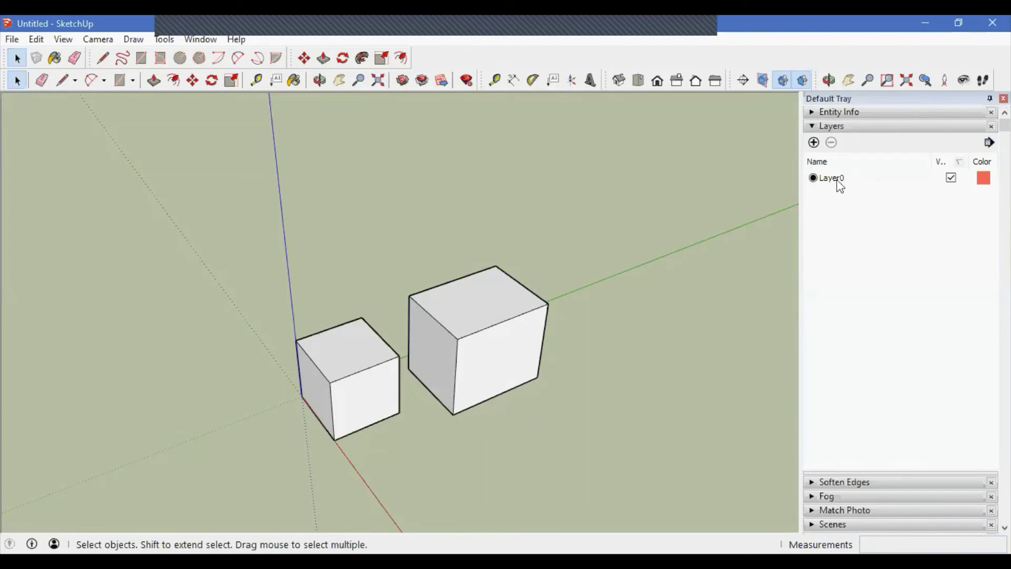
{"action": "left_click", "coordinate": [814, 143]}
{"action": "left_click", "coordinate": [814, 142]}
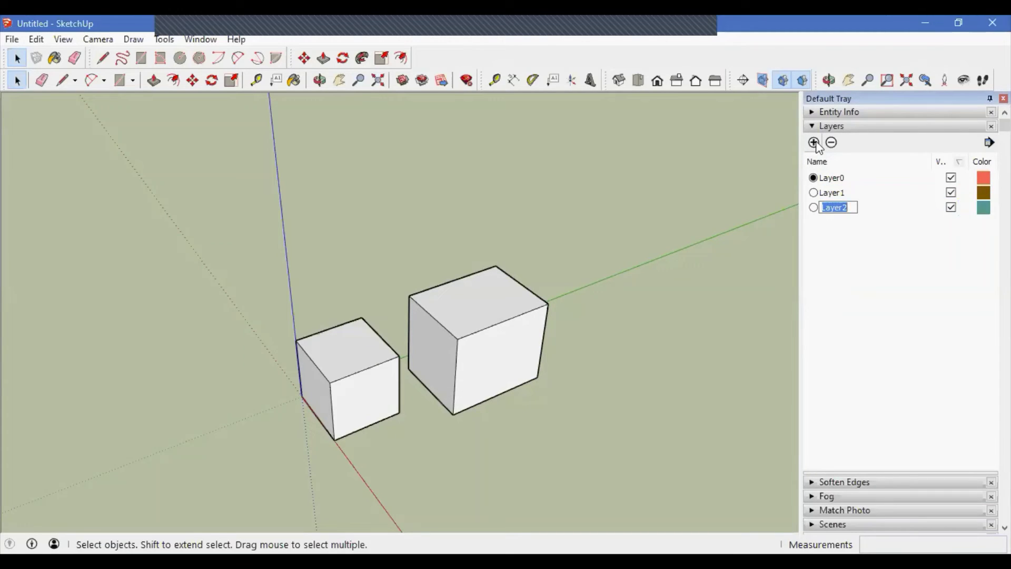
{"action": "left_click", "coordinate": [815, 142]}
{"action": "left_click", "coordinate": [862, 312]}
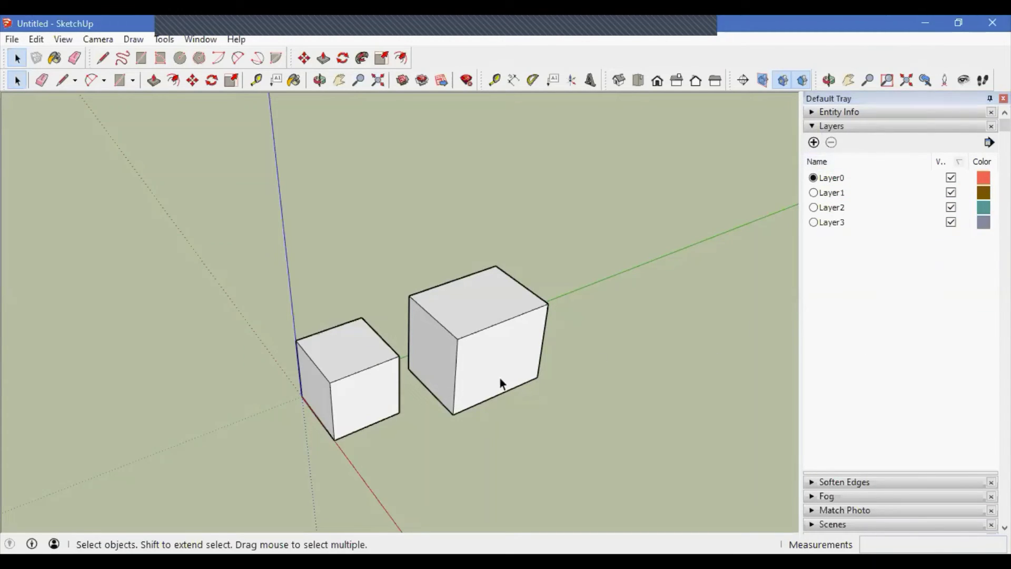
Assign the larger box group to Layer2 in its entity properties.
{"action": "left_click", "coordinate": [490, 346]}
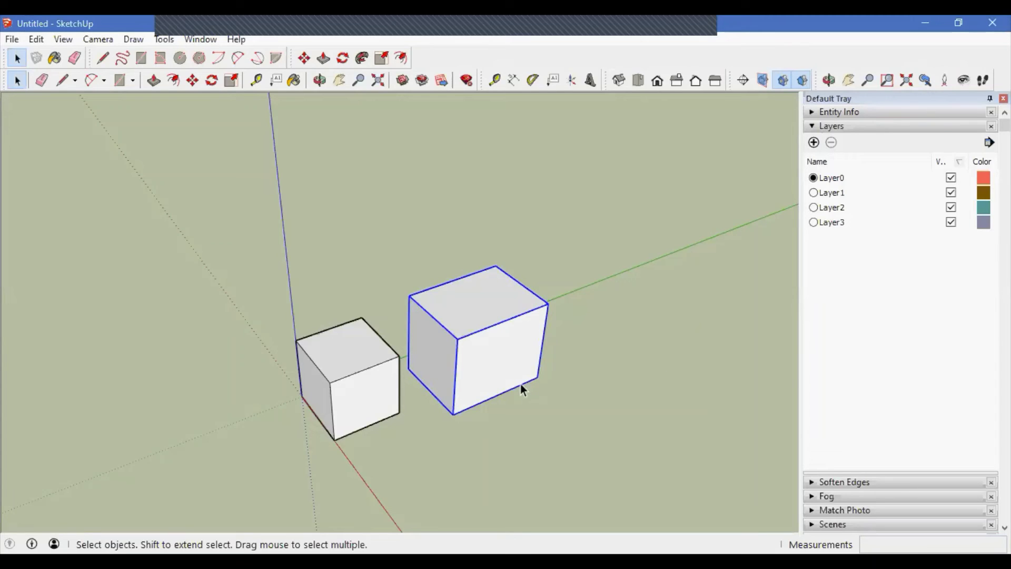
{"action": "left_click", "coordinate": [833, 127]}
{"action": "left_click", "coordinate": [838, 112]}
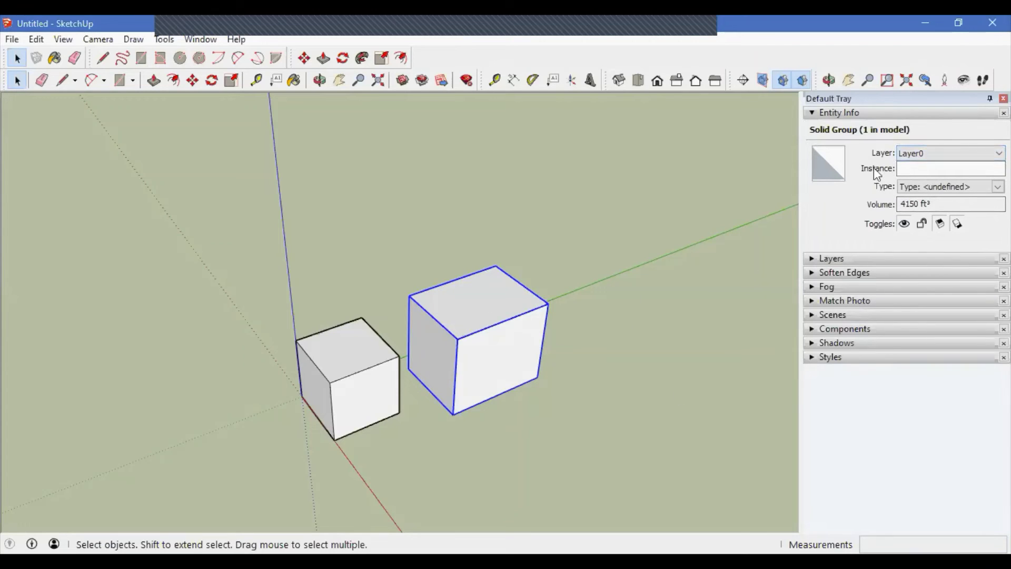
{"action": "left_click", "coordinate": [943, 152]}
{"action": "left_click", "coordinate": [936, 187]}
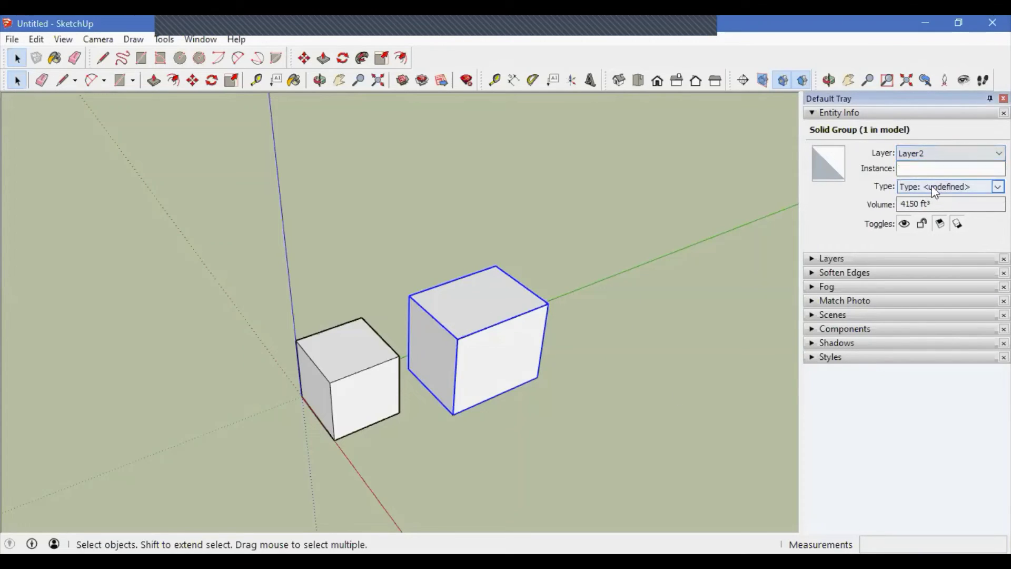
Open the larger box group for editing and check the layer assignment of its individual faces in Entity Info.
{"action": "left_click", "coordinate": [387, 422]}
{"action": "left_click", "coordinate": [460, 394]}
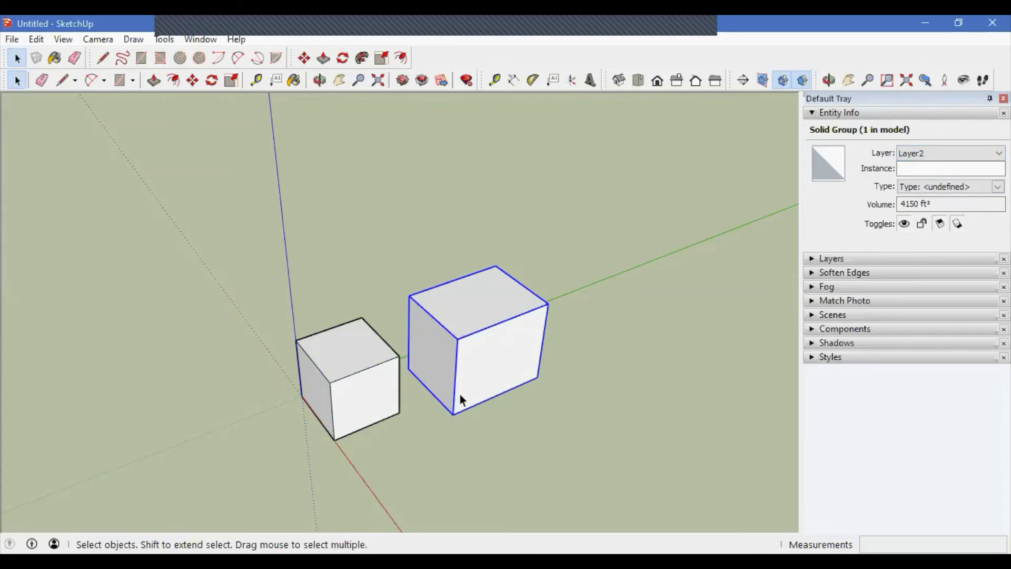
{"action": "double_click", "coordinate": [493, 353]}
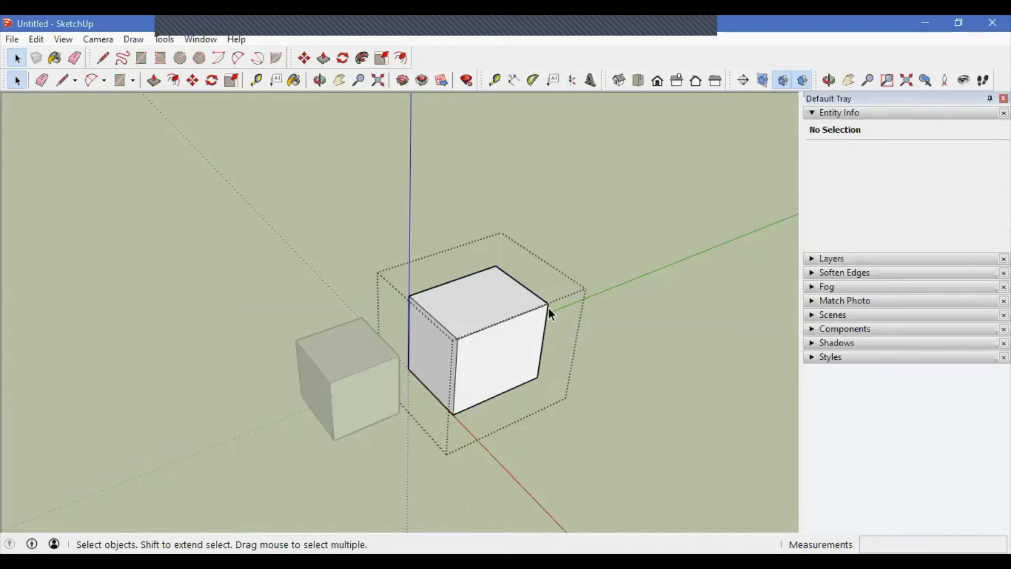
{"action": "left_click", "coordinate": [497, 343]}
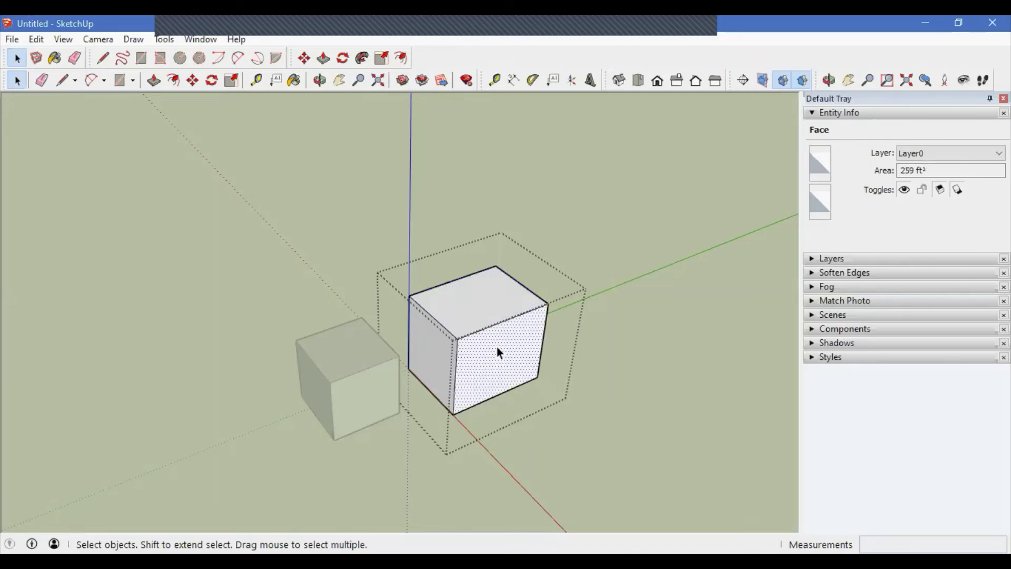
{"action": "left_click", "coordinate": [441, 347]}
{"action": "left_click", "coordinate": [487, 320]}
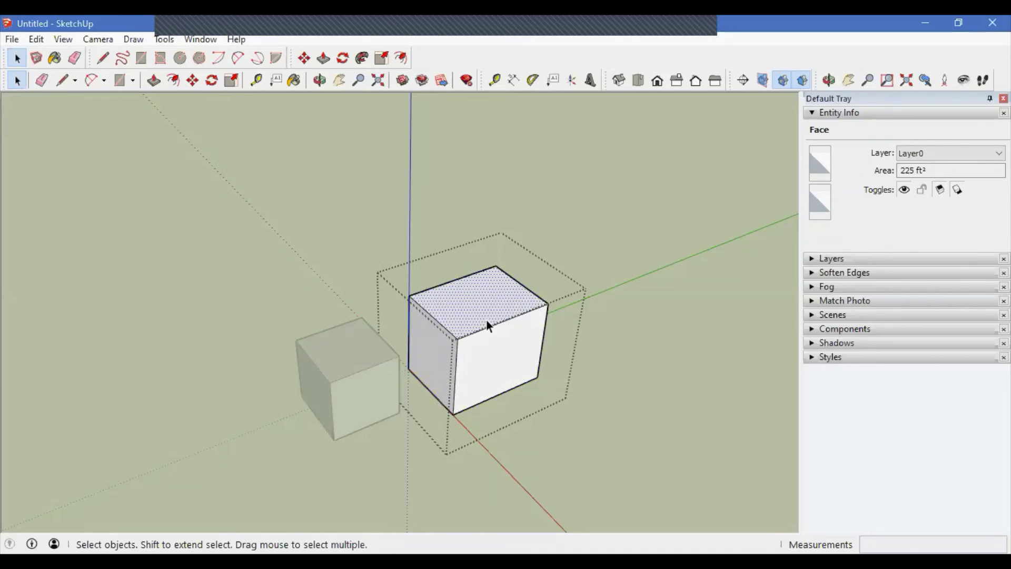
{"action": "left_click", "coordinate": [479, 352]}
{"action": "left_click", "coordinate": [424, 360]}
{"action": "left_click", "coordinate": [450, 315]}
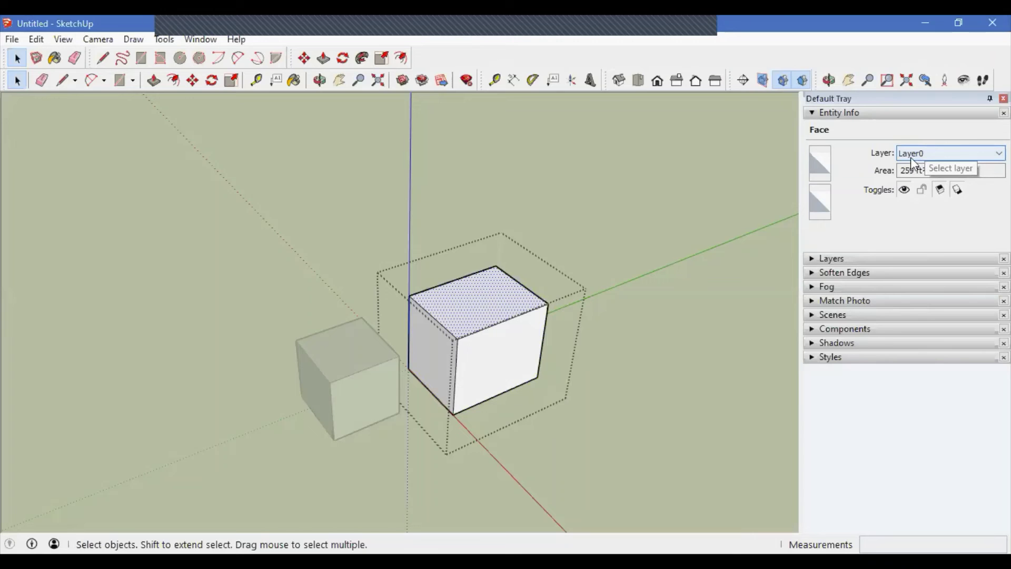
Assign all faces and edges inside the larger box group to Layer2 and leave the group.
{"action": "middle_click_drag", "start_coordinate": [445, 342], "coordinate": [468, 346]}
{"action": "left_click_drag", "start_coordinate": [373, 214], "coordinate": [644, 462]}
{"action": "left_click", "coordinate": [949, 156]}
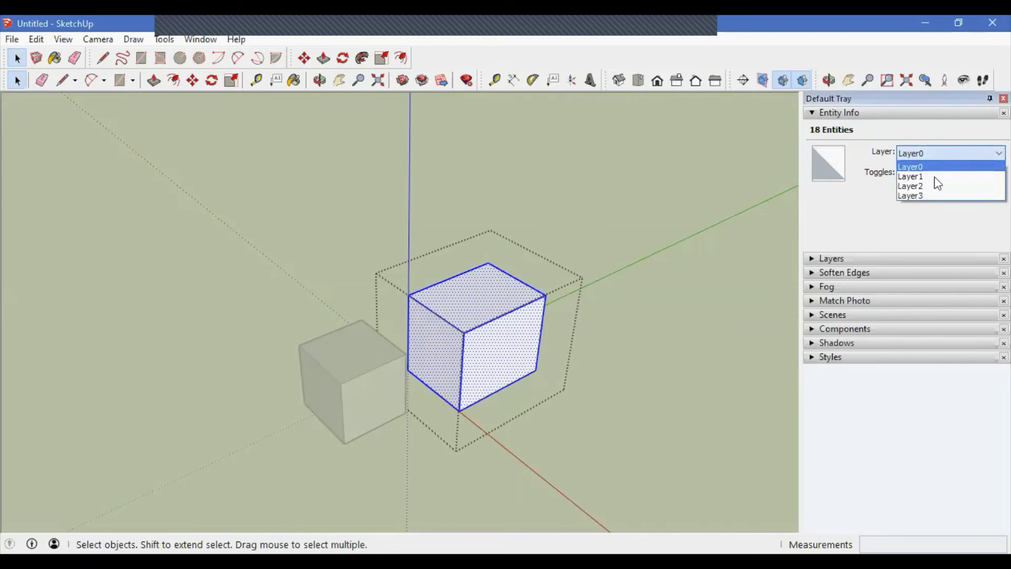
{"action": "left_click", "coordinate": [937, 183]}
{"action": "left_click", "coordinate": [529, 400]}
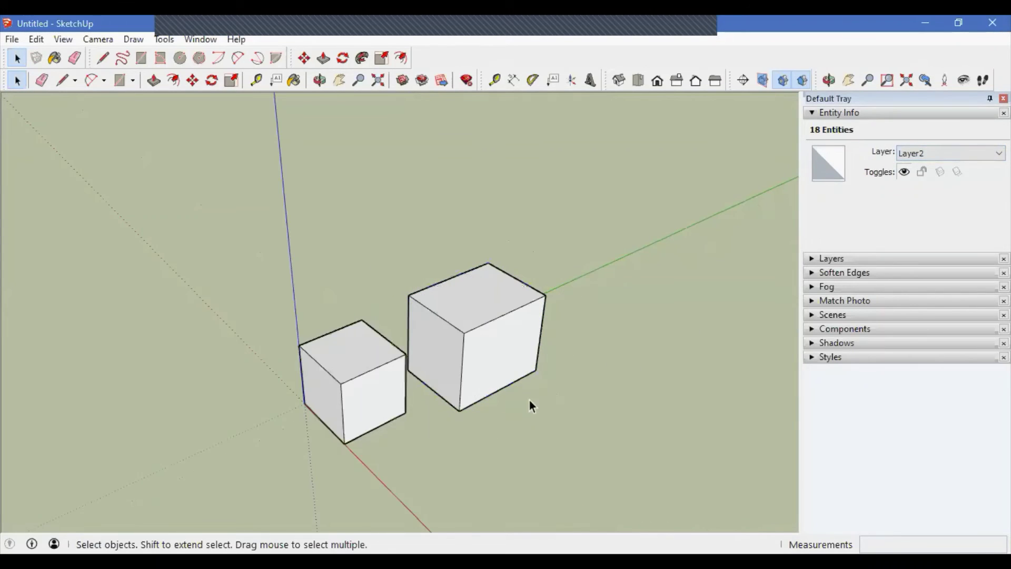
Select the larger box group and examine its layer, type and volume in Entity Info while viewing both boxes from several angles.
{"action": "left_click", "coordinate": [509, 340]}
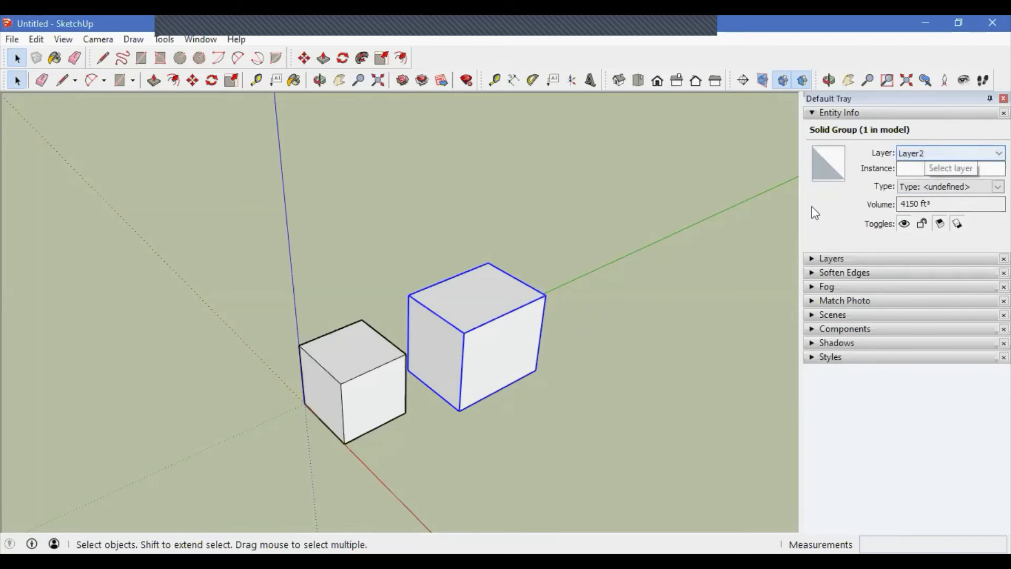
{"action": "scroll", "coordinate": [244, 387], "scroll_direction": "down", "scroll_amount": 3}
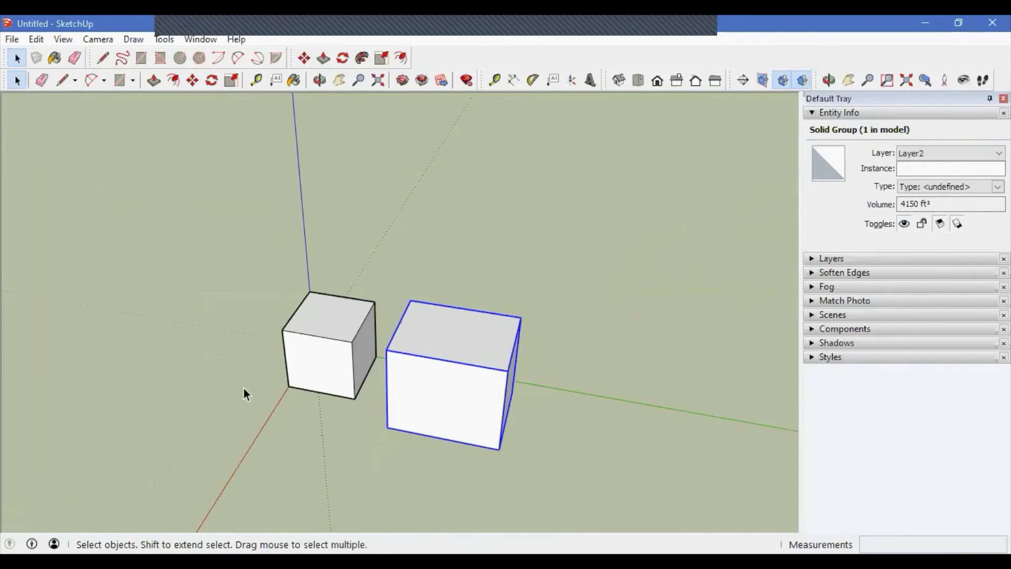
{"action": "middle_click_drag", "start_coordinate": [316, 380], "coordinate": [469, 366]}
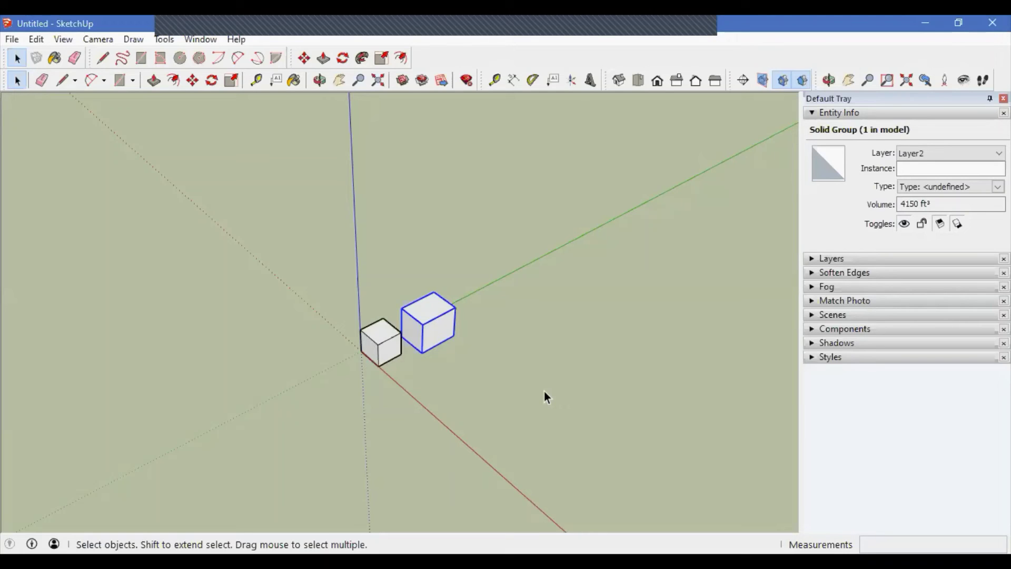
{"action": "middle_click_drag", "start_coordinate": [544, 391], "coordinate": [377, 389]}
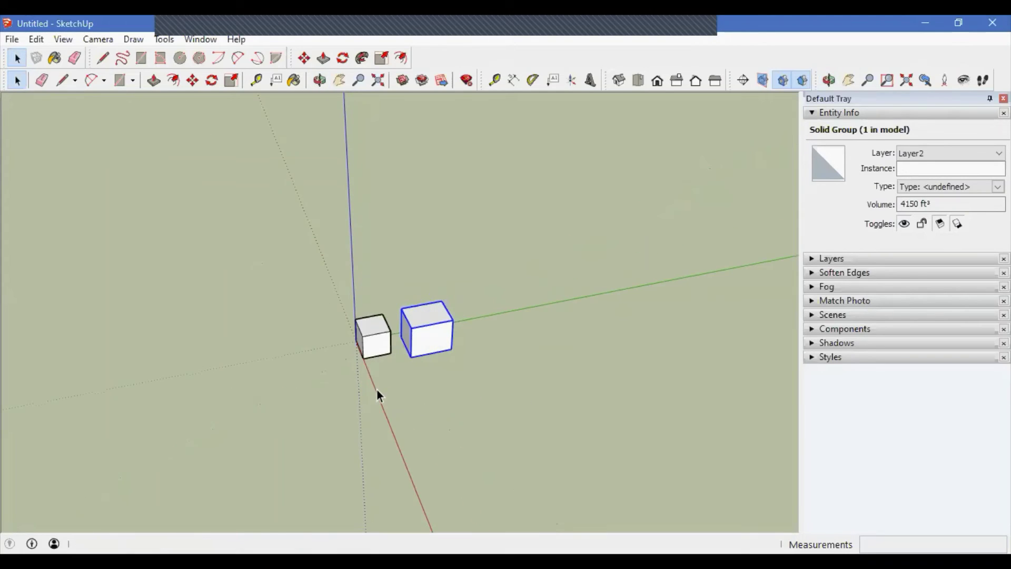
{"action": "middle_click_drag", "start_coordinate": [384, 334], "coordinate": [421, 341]}
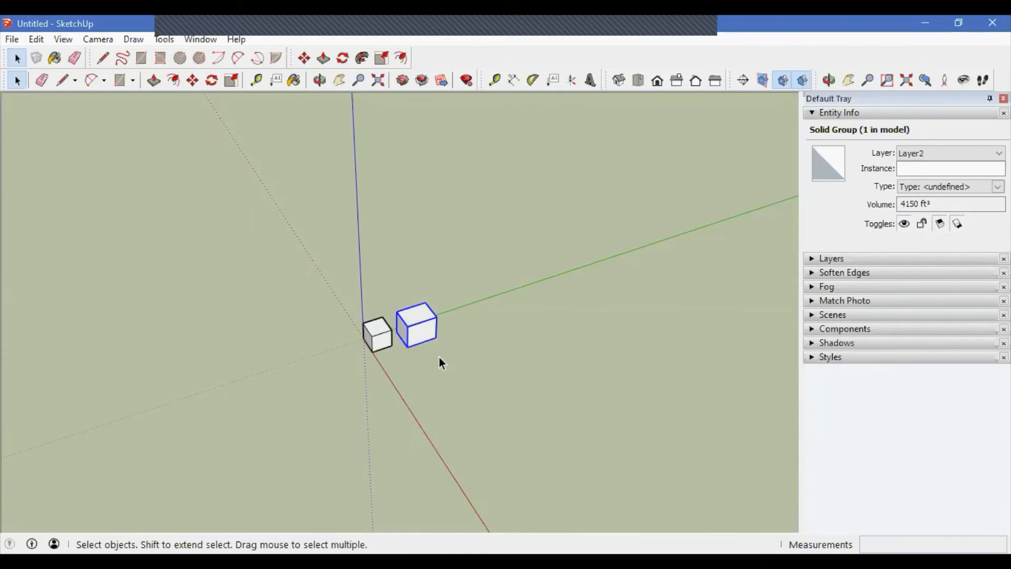
{"action": "scroll", "coordinate": [421, 350], "scroll_direction": "up", "scroll_amount": 2}
{"action": "middle_click_drag", "start_coordinate": [409, 346], "coordinate": [485, 406]}
{"action": "middle_click_drag", "start_coordinate": [432, 315], "coordinate": [504, 348]}
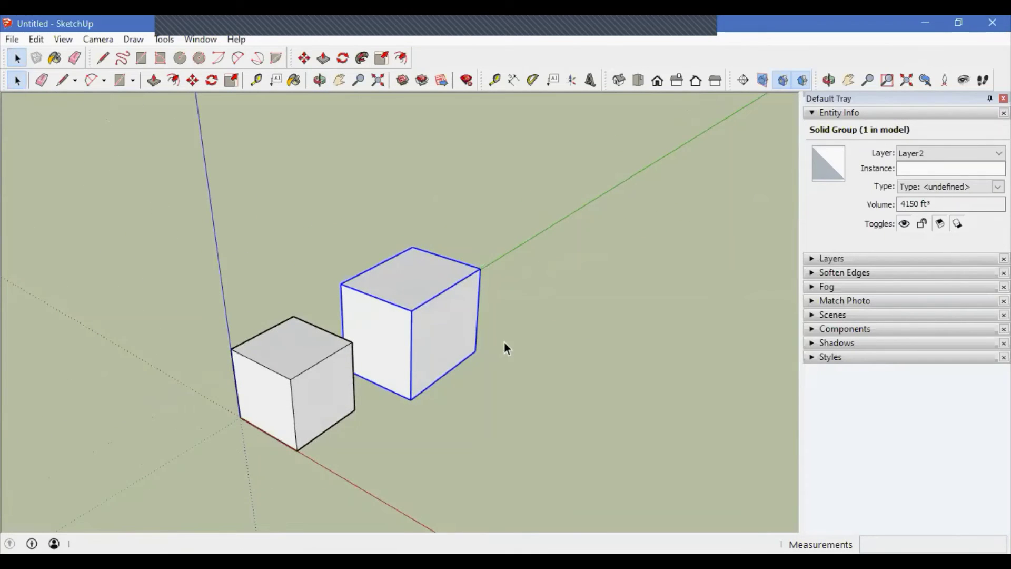
{"action": "scroll", "coordinate": [466, 375], "scroll_direction": "up", "scroll_amount": 3}
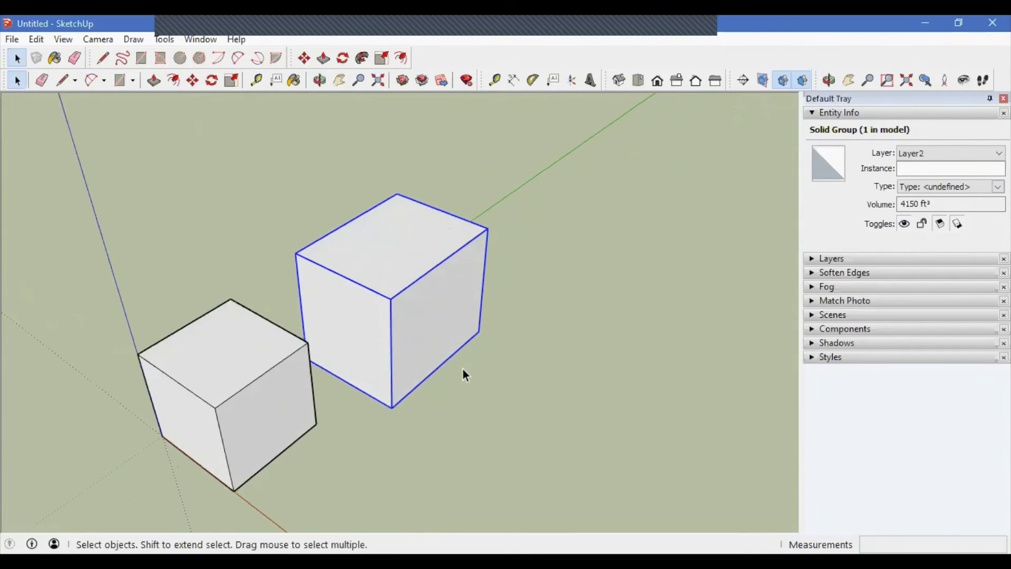
{"action": "scroll", "coordinate": [463, 370], "scroll_direction": "up", "scroll_amount": 1}
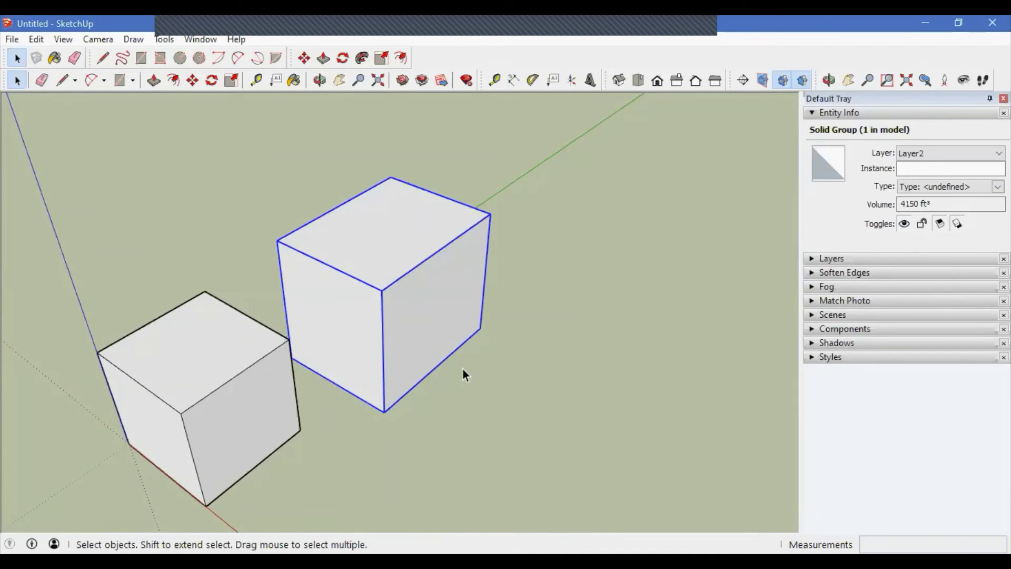
Delete the larger box's front side face, parallel to the green axis, from inside its group and leave the group.
{"action": "middle_click_drag", "start_coordinate": [422, 337], "coordinate": [390, 294]}
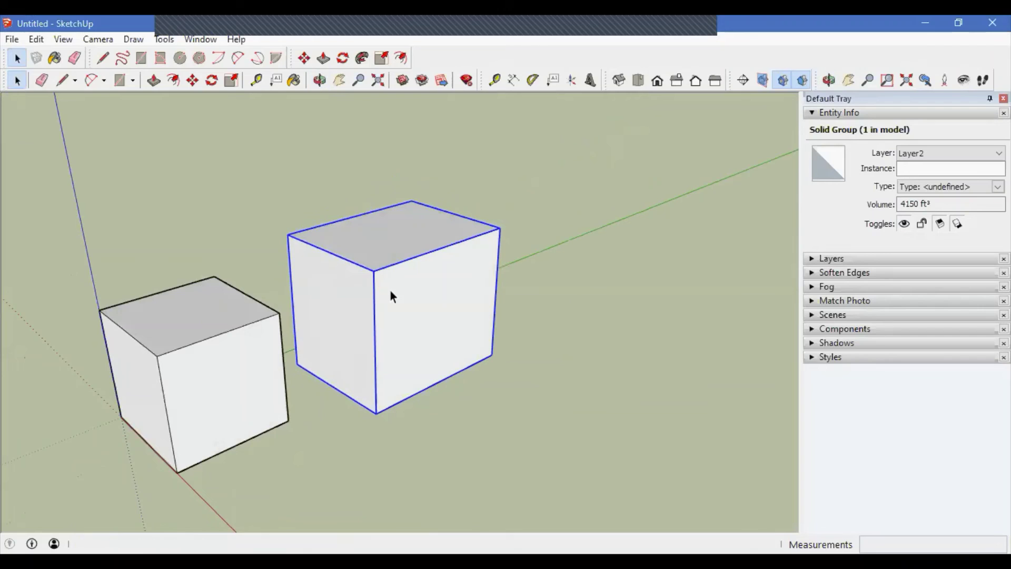
{"action": "double_click", "coordinate": [434, 315]}
{"action": "left_click", "coordinate": [440, 302]}
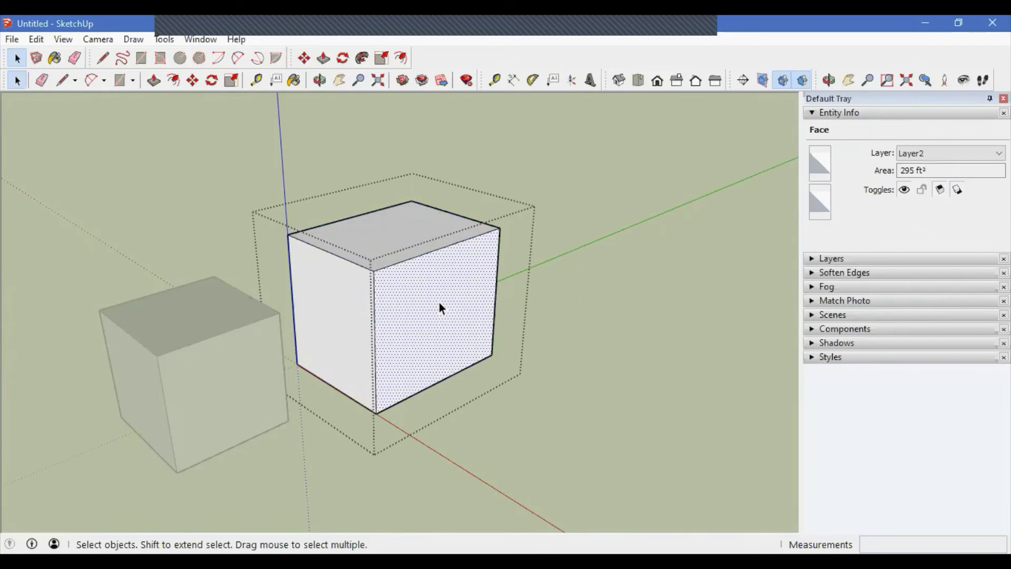
{"action": "key", "text": "Delete"}
{"action": "left_click", "coordinate": [568, 382]}
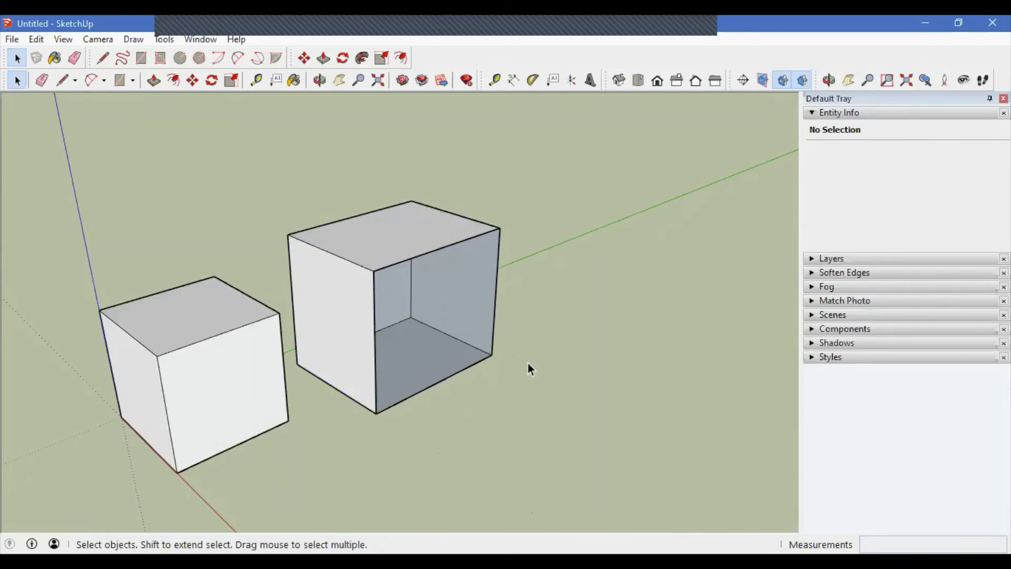
Select the opened larger box group and the smaller closed box group in turn to compare their Entity Info type and volume.
{"action": "left_click", "coordinate": [395, 239]}
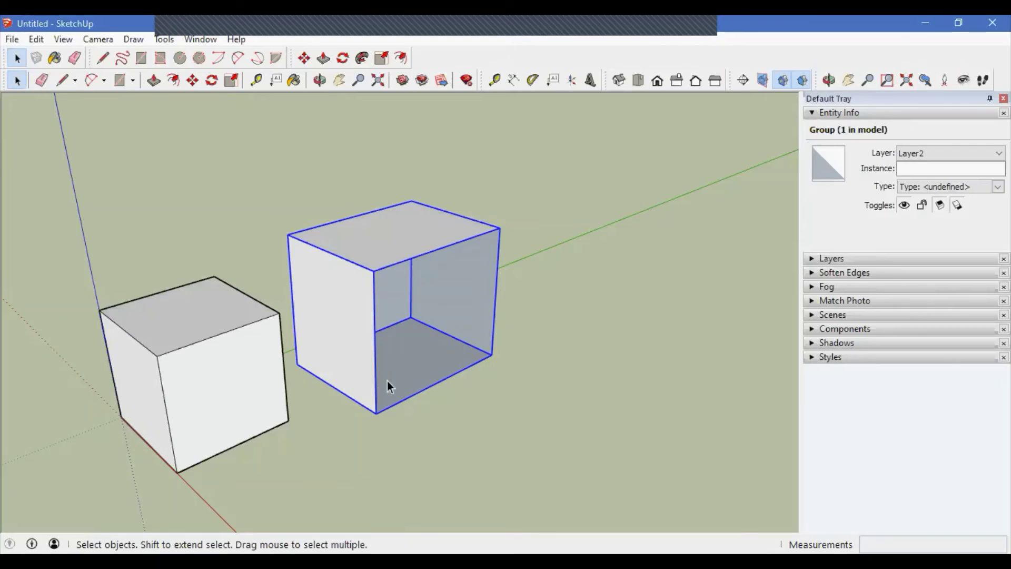
{"action": "middle_click_drag", "start_coordinate": [388, 386], "coordinate": [286, 369]}
{"action": "left_click", "coordinate": [283, 387]}
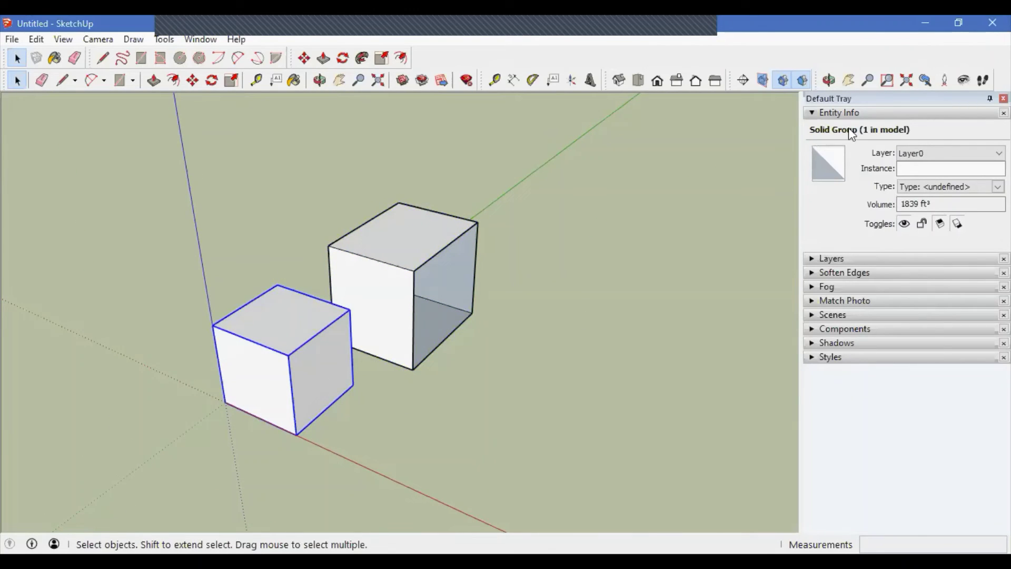
{"action": "middle_click_drag", "start_coordinate": [294, 357], "coordinate": [330, 401]}
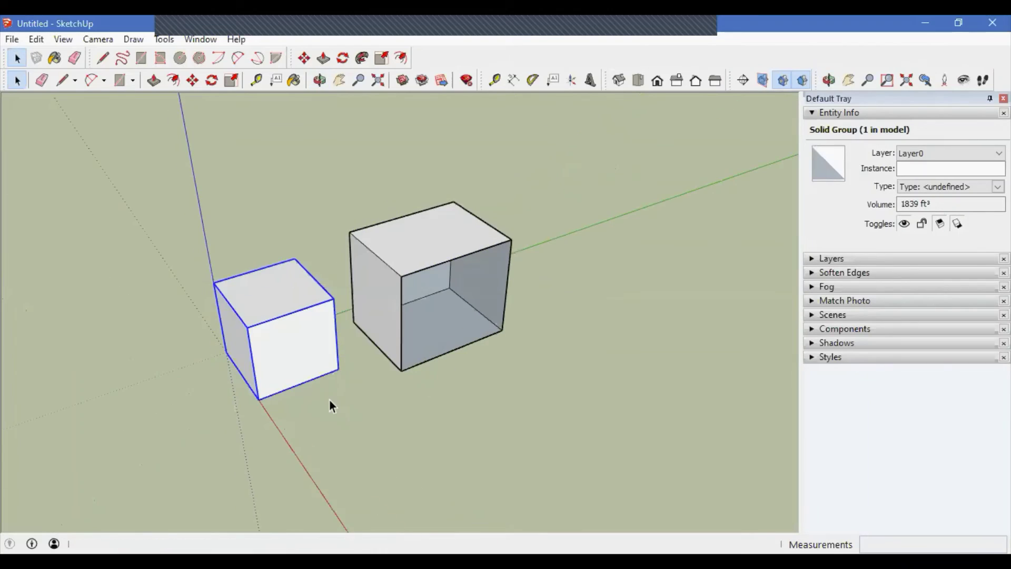